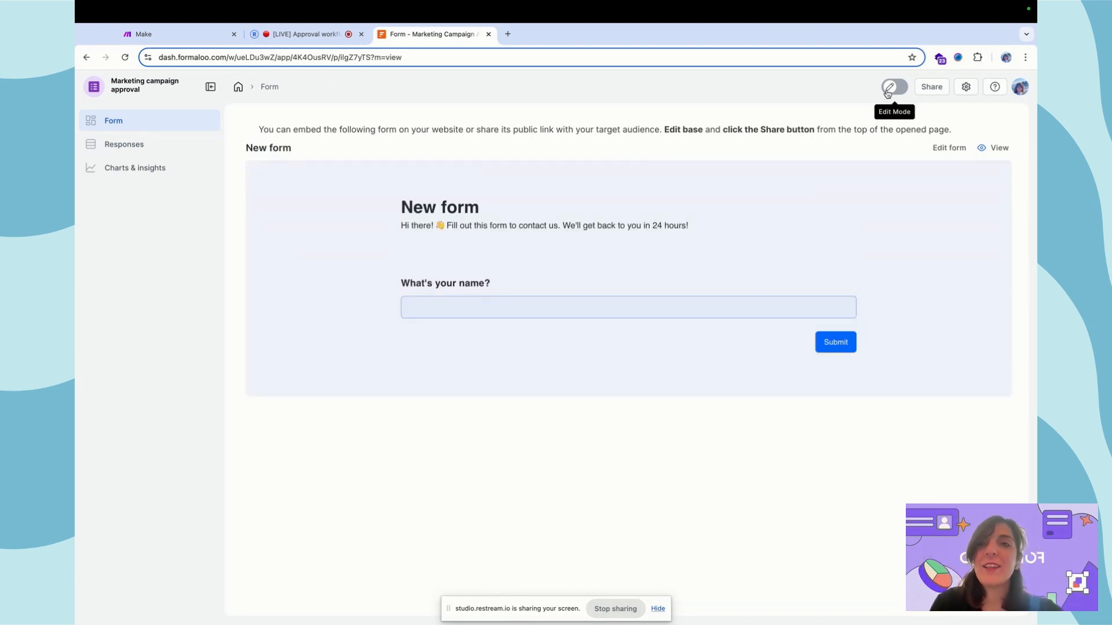
- Turn on Edit Mode for the Marketing campaign approval form page
left_click(888, 92)
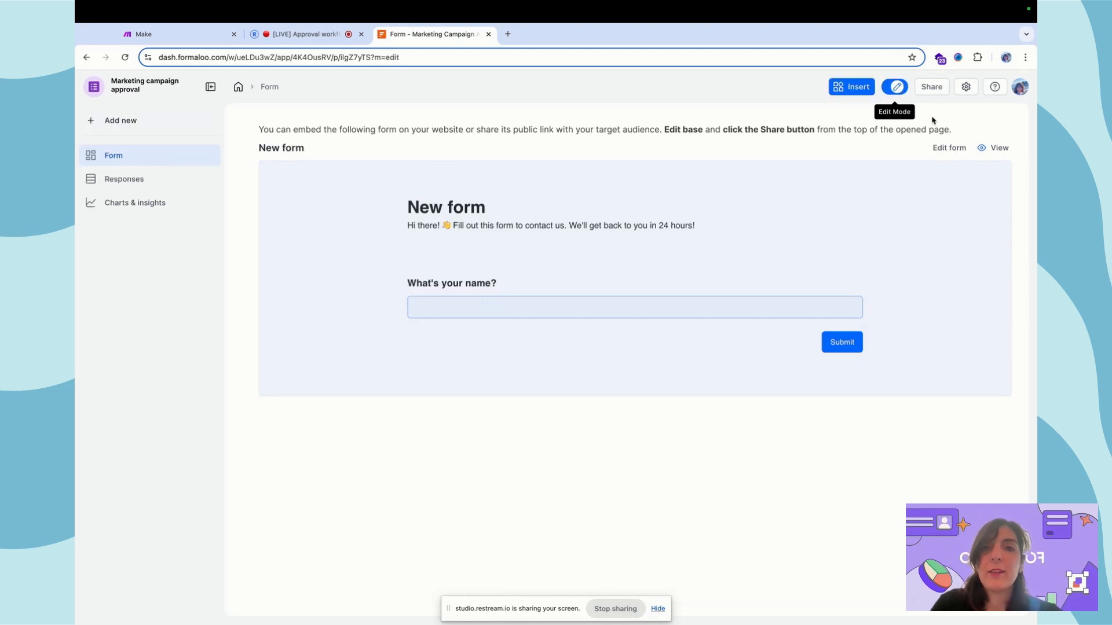
- Retitle the form 'Campaign submission', delete its description, and rename the first question 'Campaign name'
left_click(953, 149)
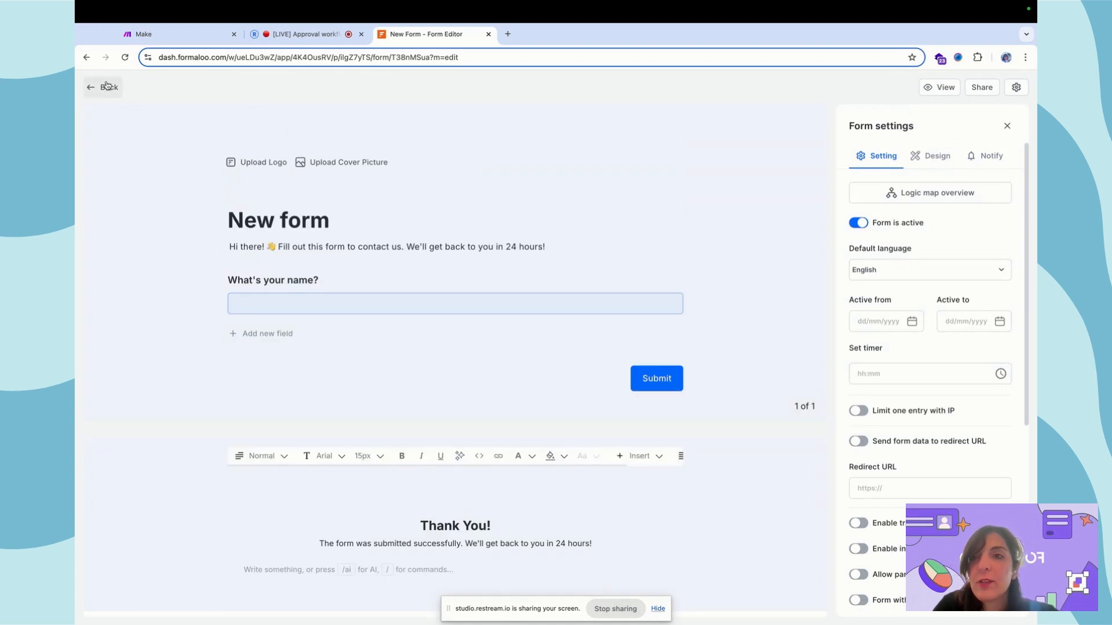
left_click(312, 222)
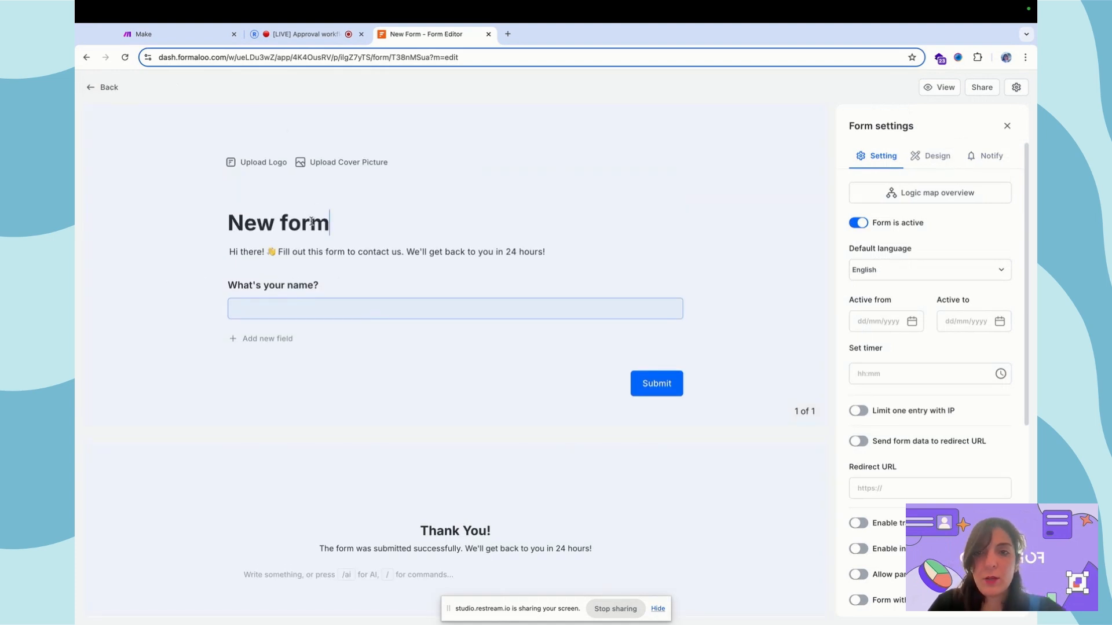
triple_click(312, 221)
type("Campaign submission")
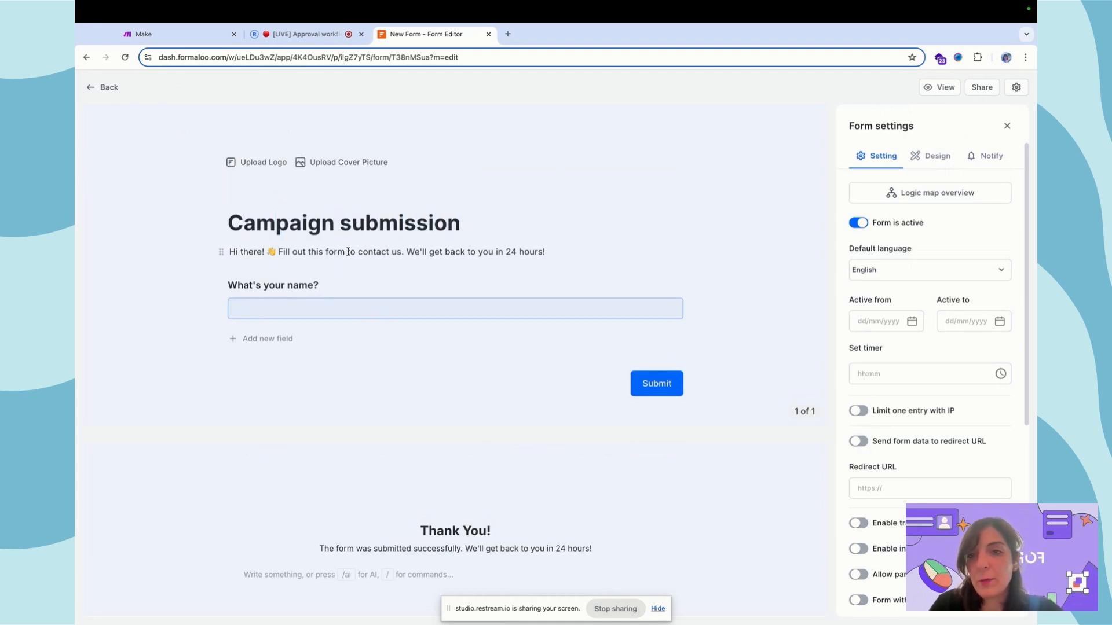
triple_click(348, 251)
key("BackSpace")
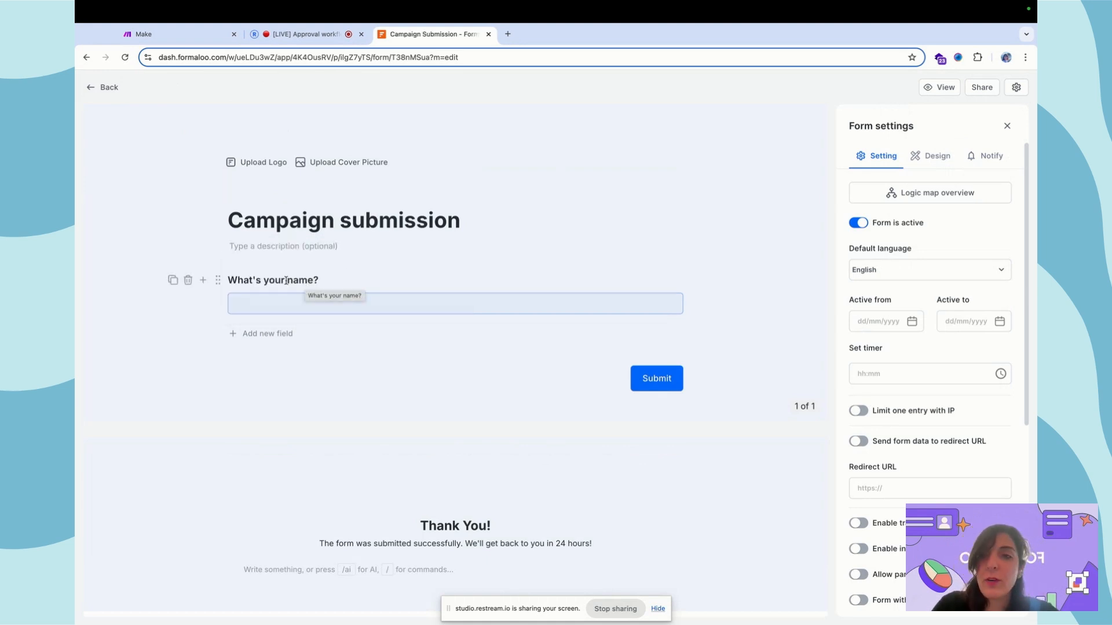
triple_click(305, 281)
type("Campaign name")
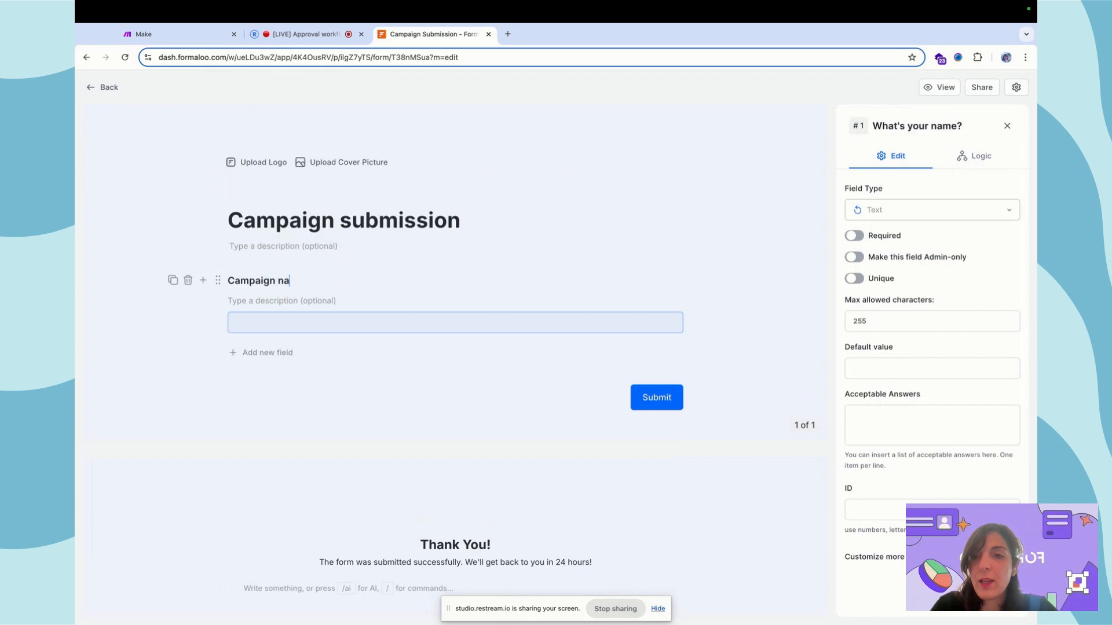
- Add a 'Department' dropdown question with the choices Marketing and Sales
left_click(202, 282)
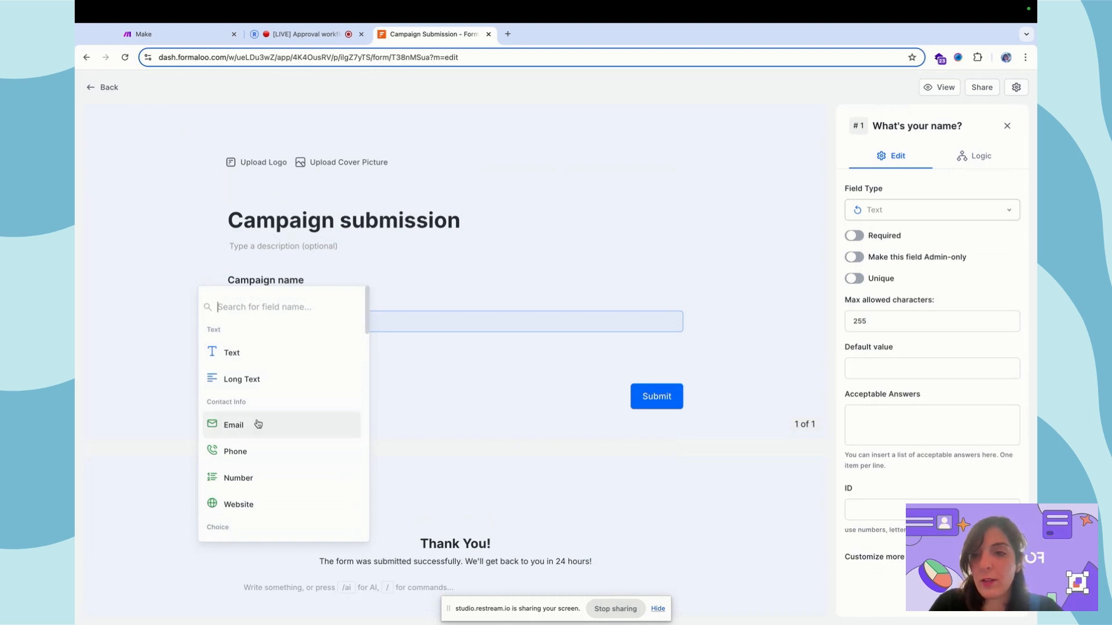
scroll(262, 496, "down", 2)
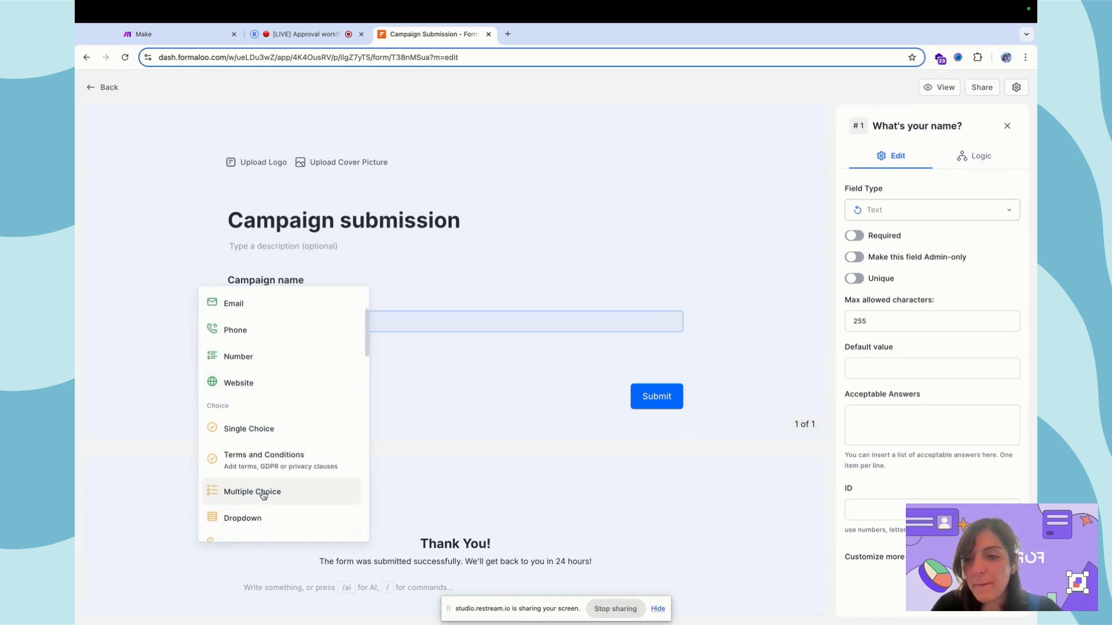
left_click(272, 521)
key("super+a")
type("Department")
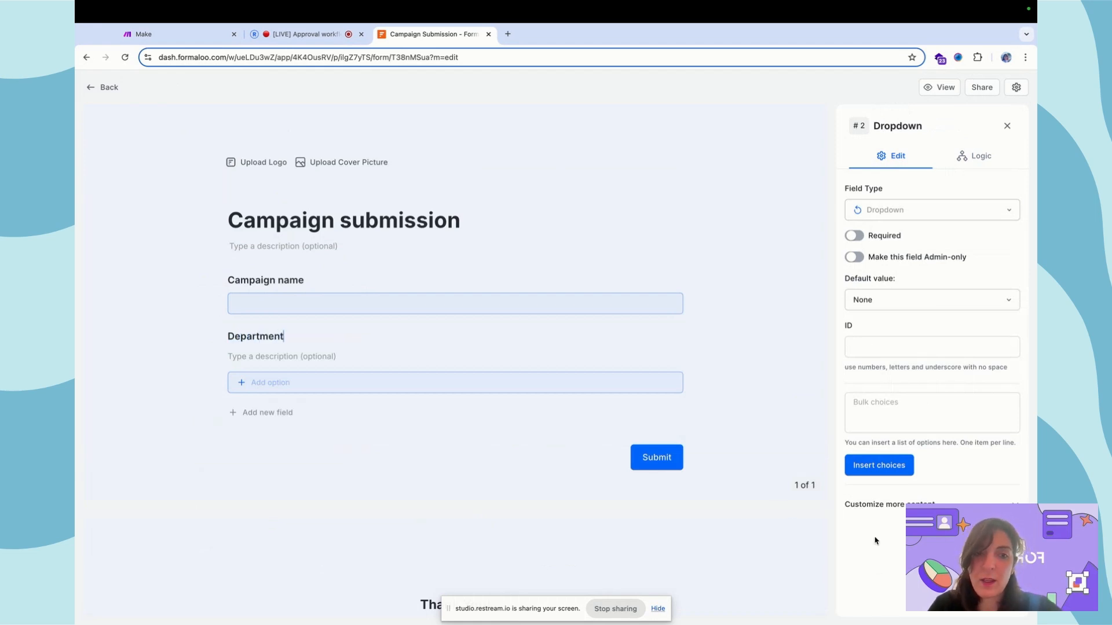
left_click(916, 403)
type("Marketing ")
type("Sales")
left_click(883, 465)
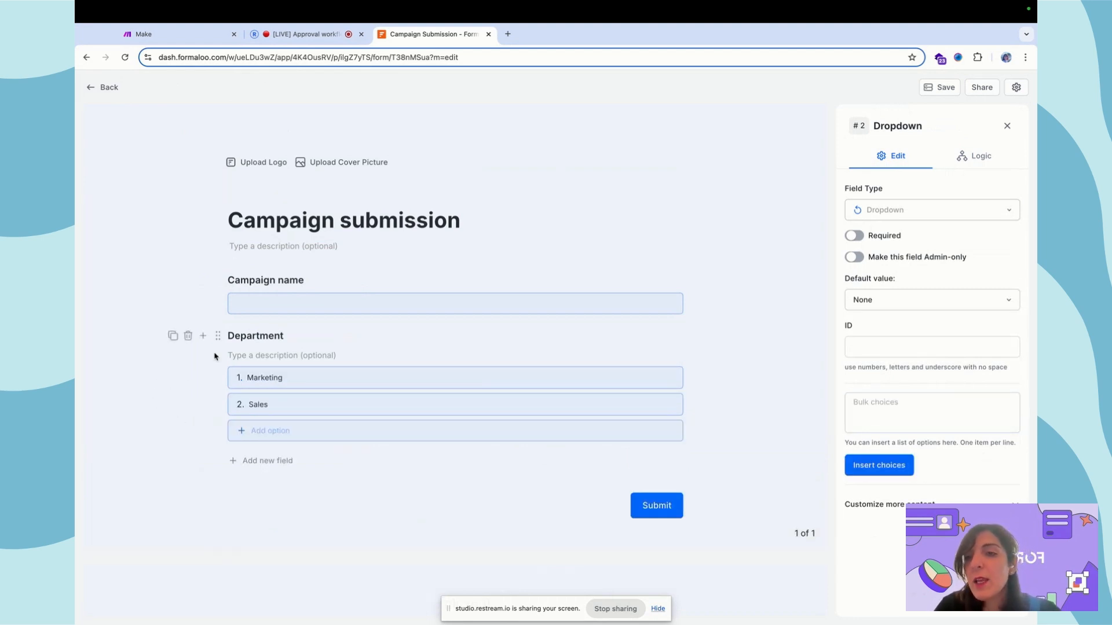
- Add a Dropdown question titled 'Campaign type' below Department
left_click(205, 337)
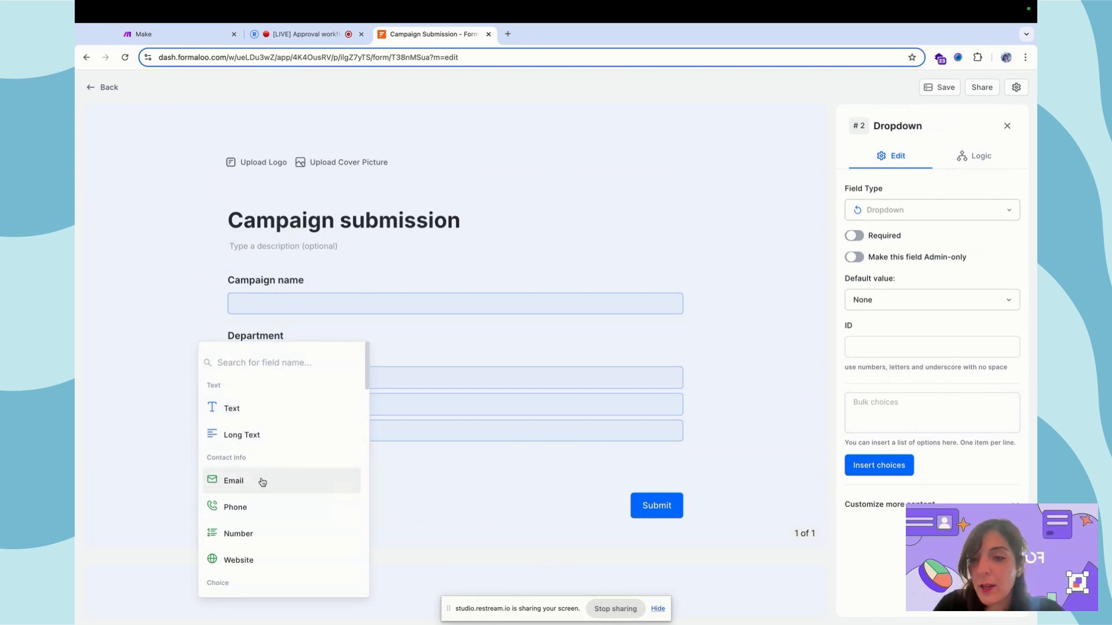
type("drop")
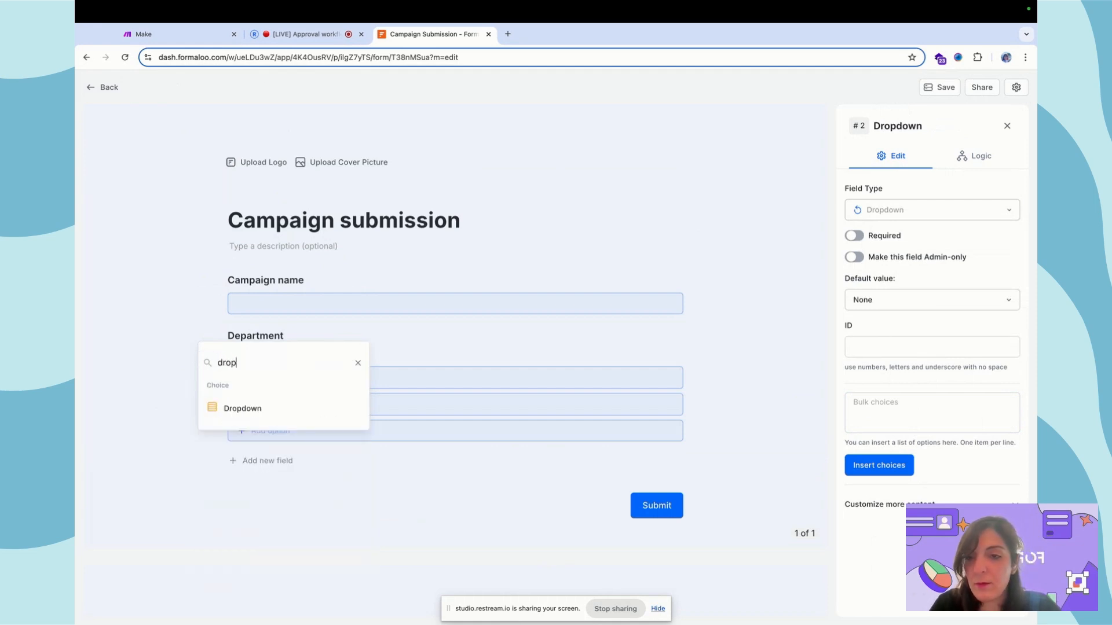
left_click(278, 410)
type("Campaign type")
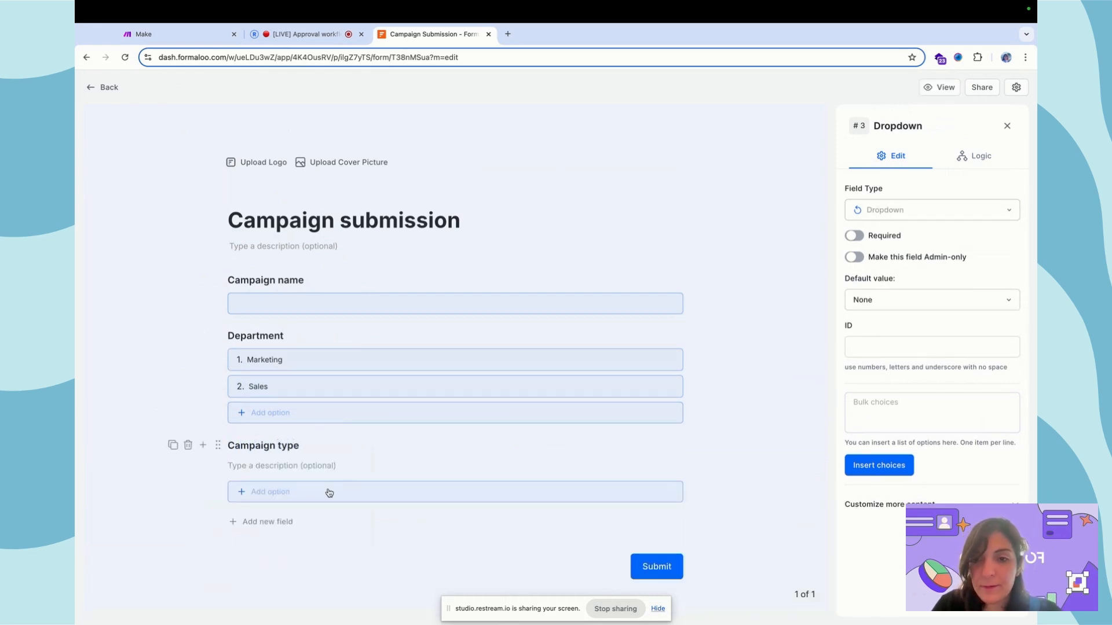
- Bulk-insert the Campaign type choices Social media, Email, PPC, Content and Event
left_click(924, 415)
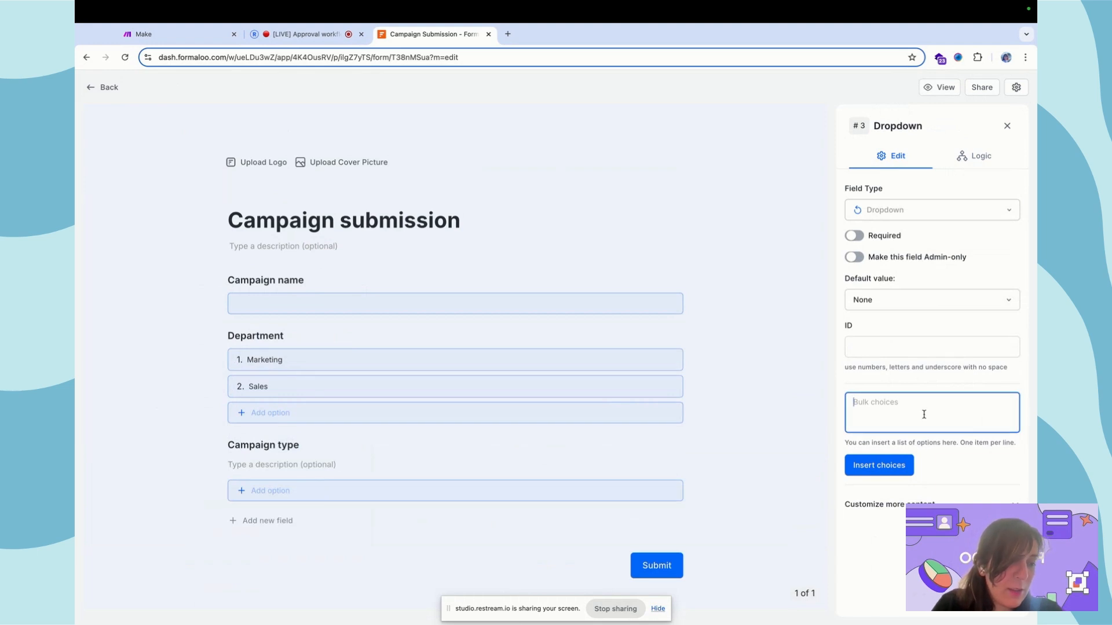
type("Soc")
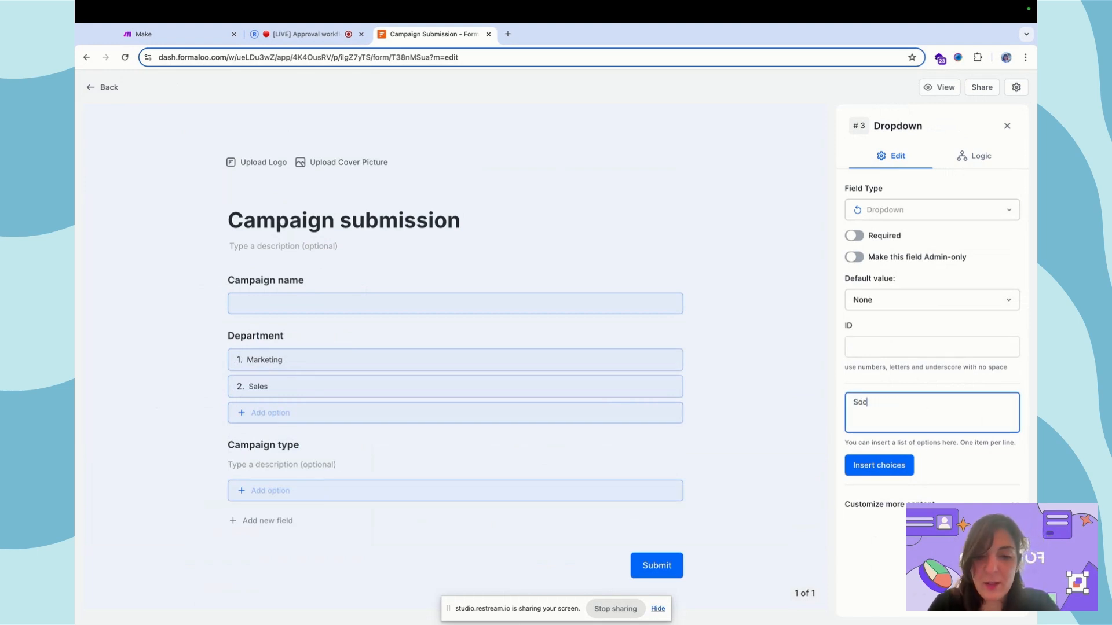
type("ial media")
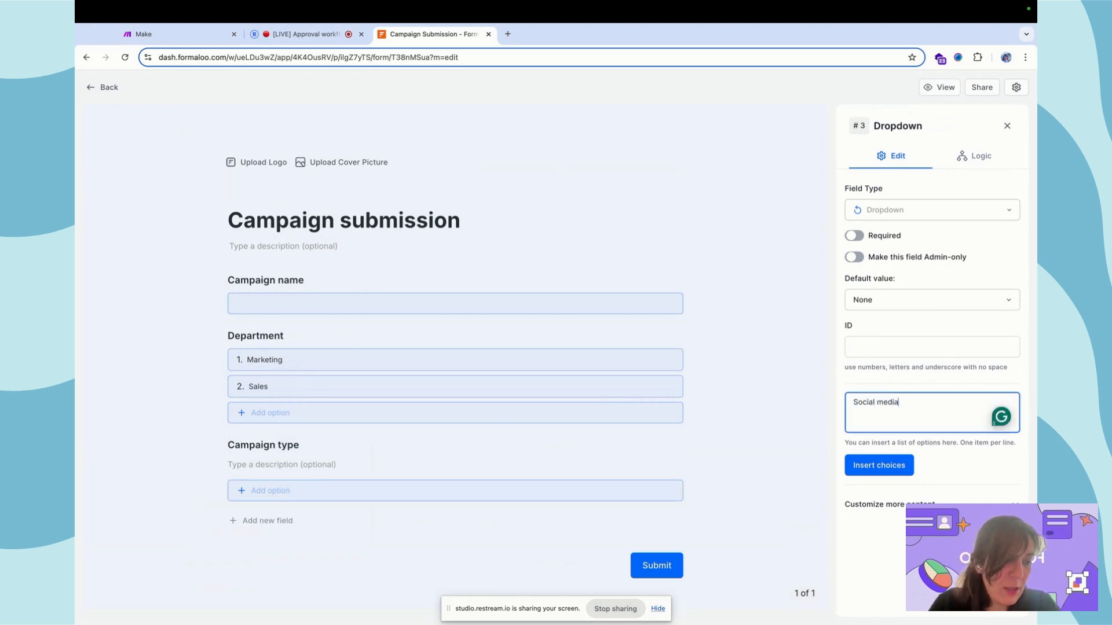
key("Return")
type("Ema")
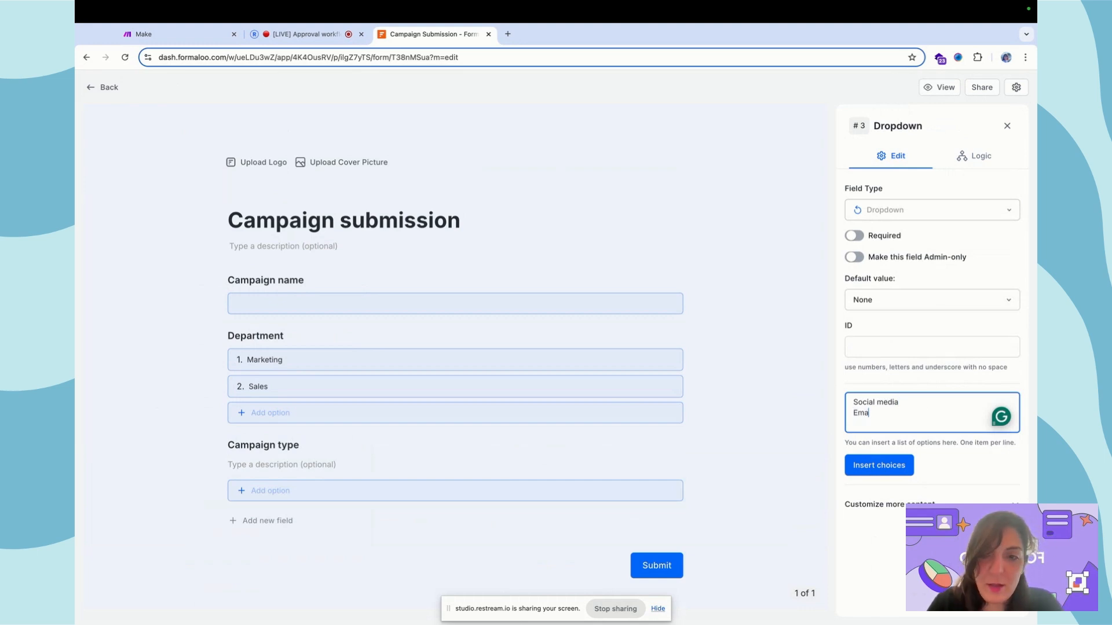
type("il PPC")
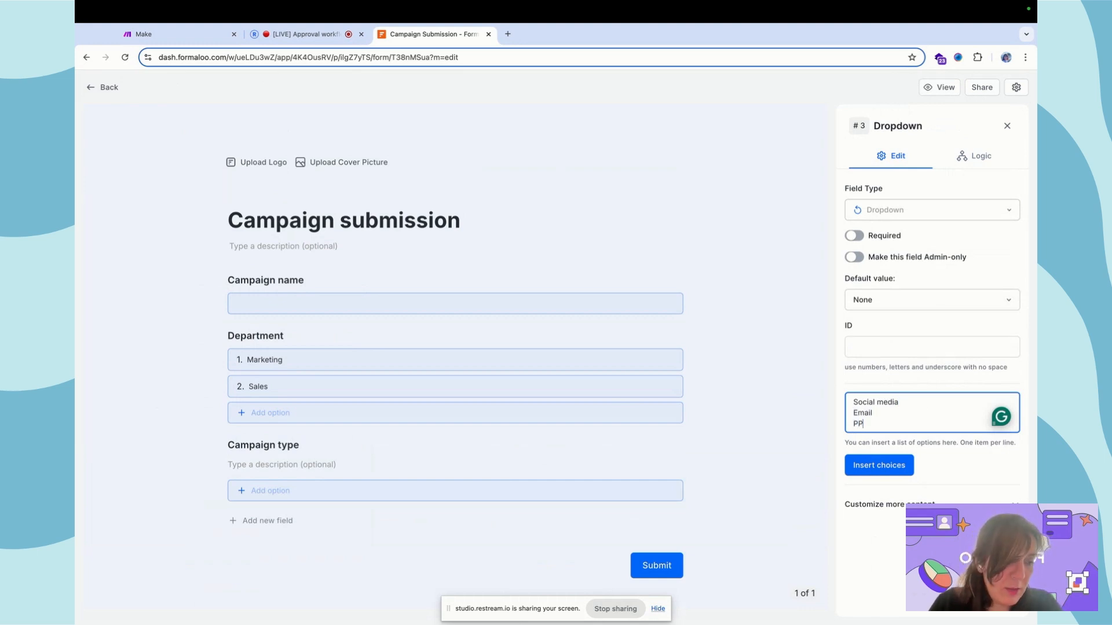
key("Return")
type("Content")
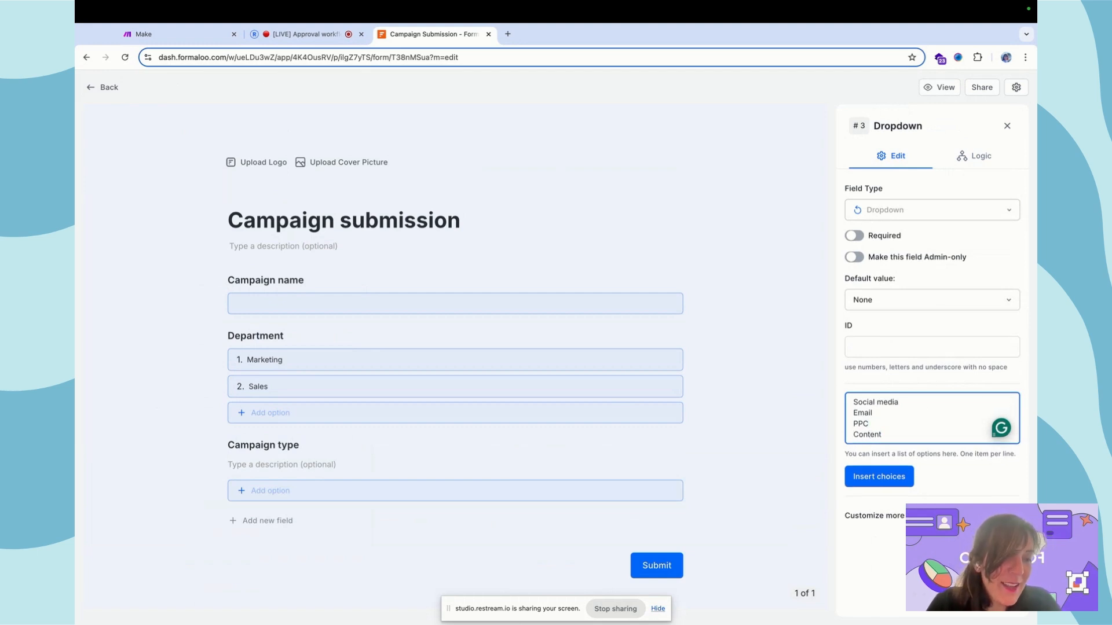
key("Return")
type("Event")
left_click(878, 486)
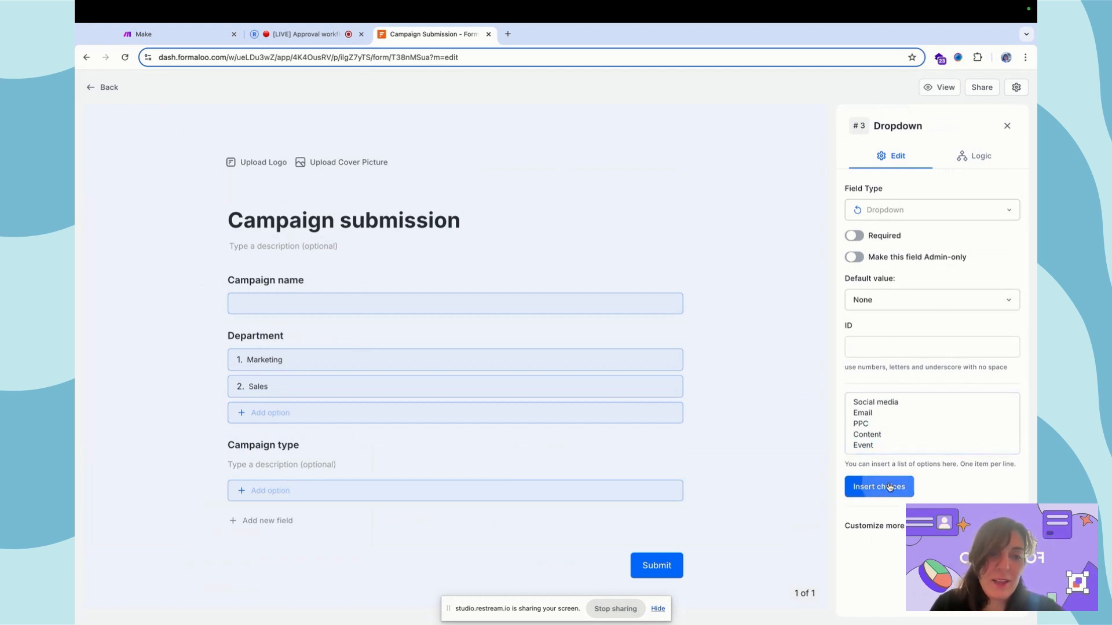
scroll(263, 455, "down", 4)
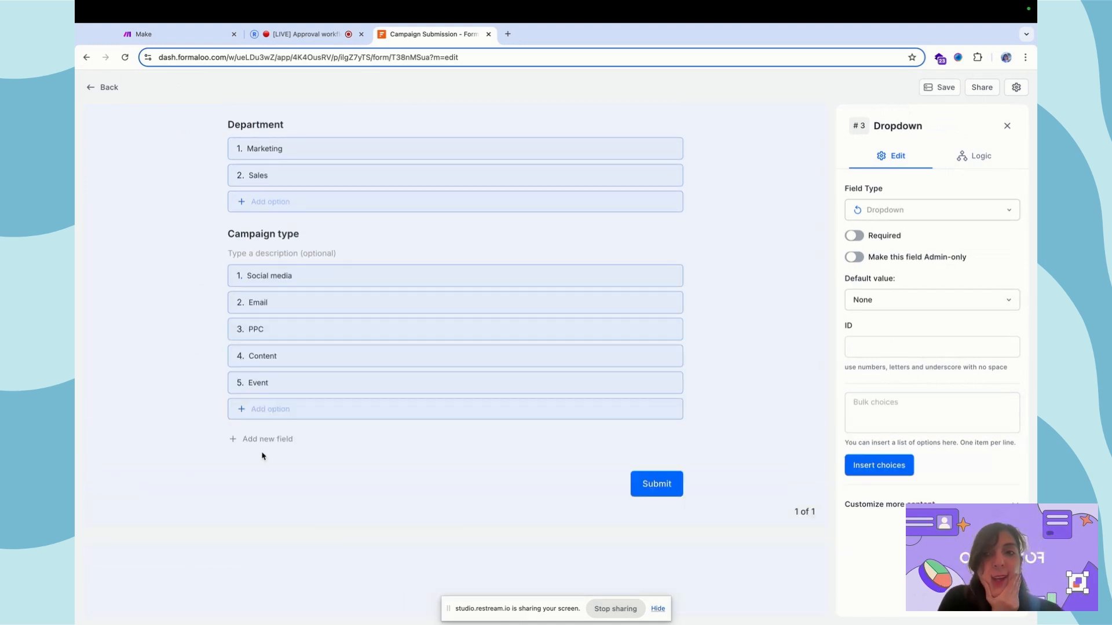
- Add a Long Text question titled 'Target audience' below Campaign type
left_click(206, 238)
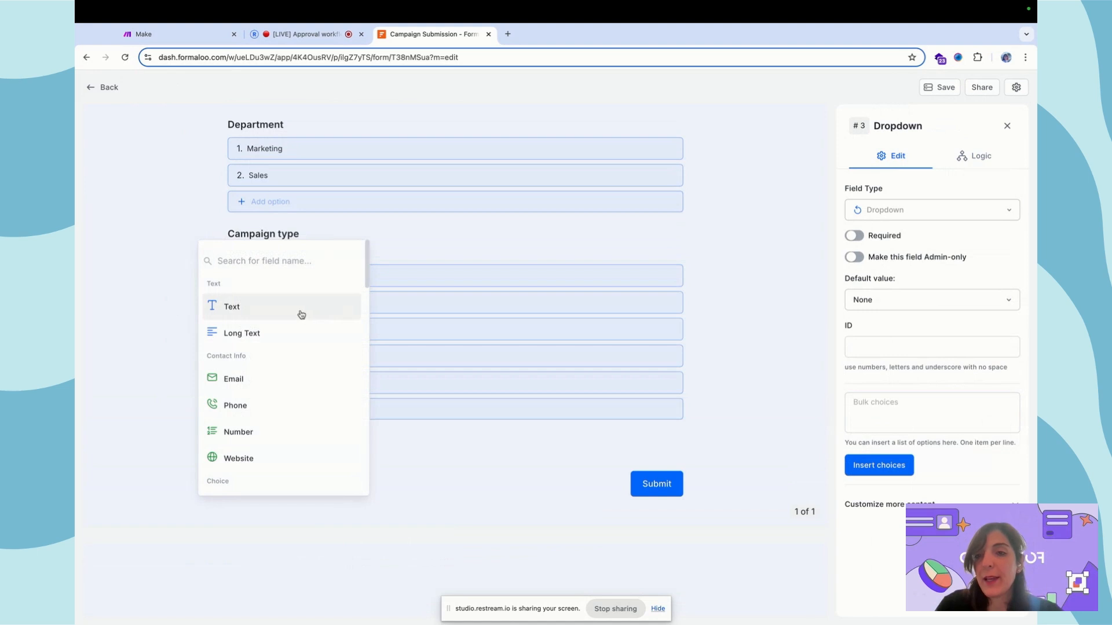
left_click(290, 325)
left_click(259, 429)
type("Target audienc")
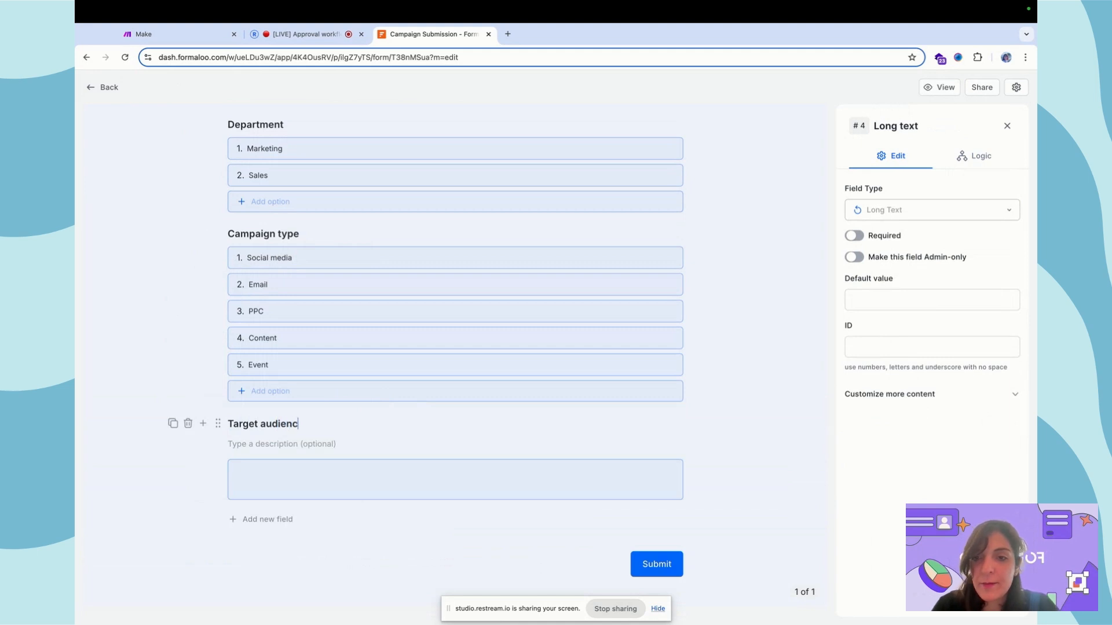
type("e")
left_click(195, 463)
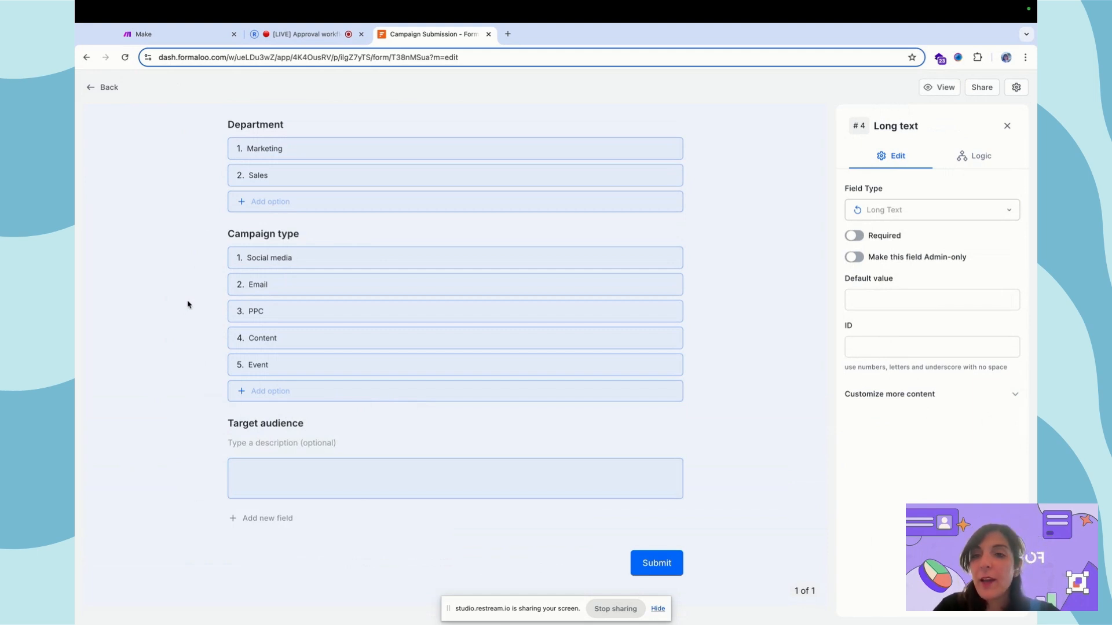
scroll(187, 304, "up", 4)
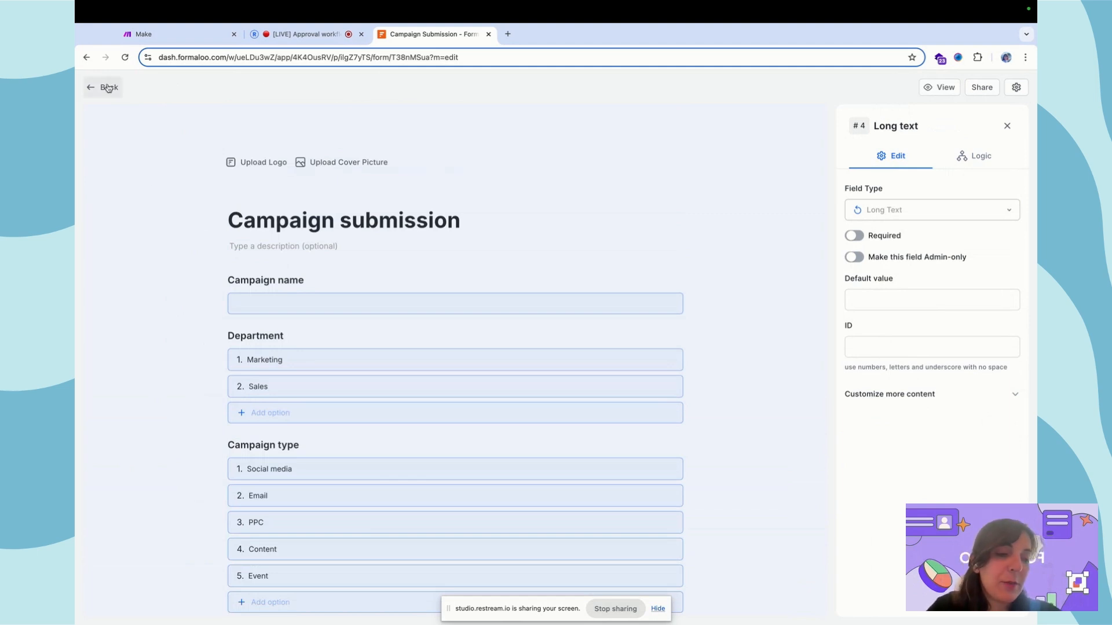
scroll(208, 372, "down", 8)
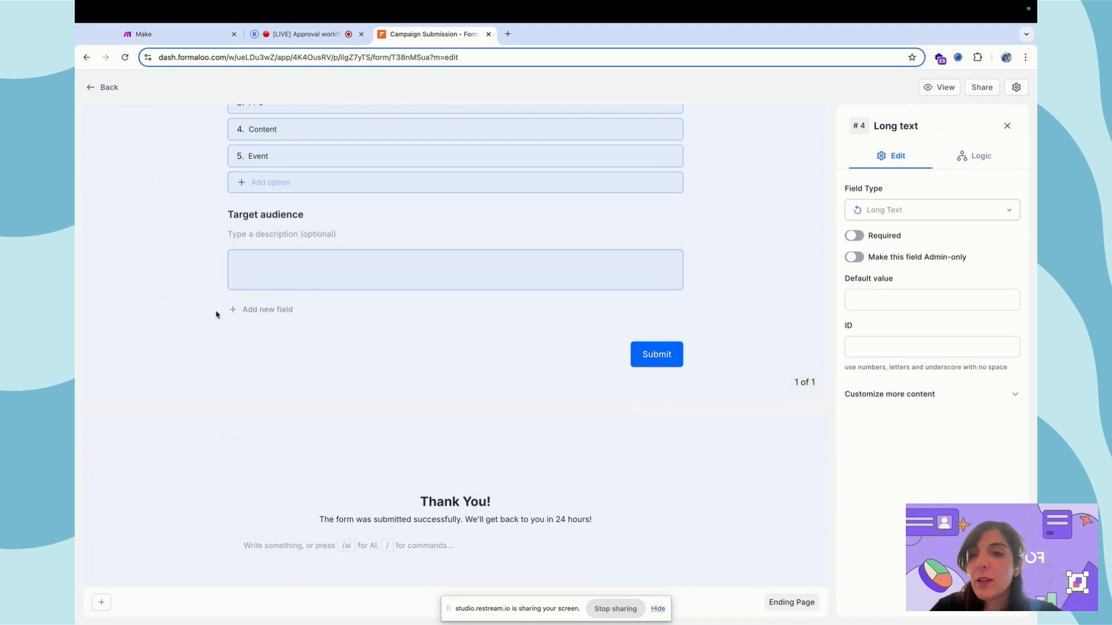
- Add a Date question titled 'Proposed start date' after Target audience
left_click(208, 217)
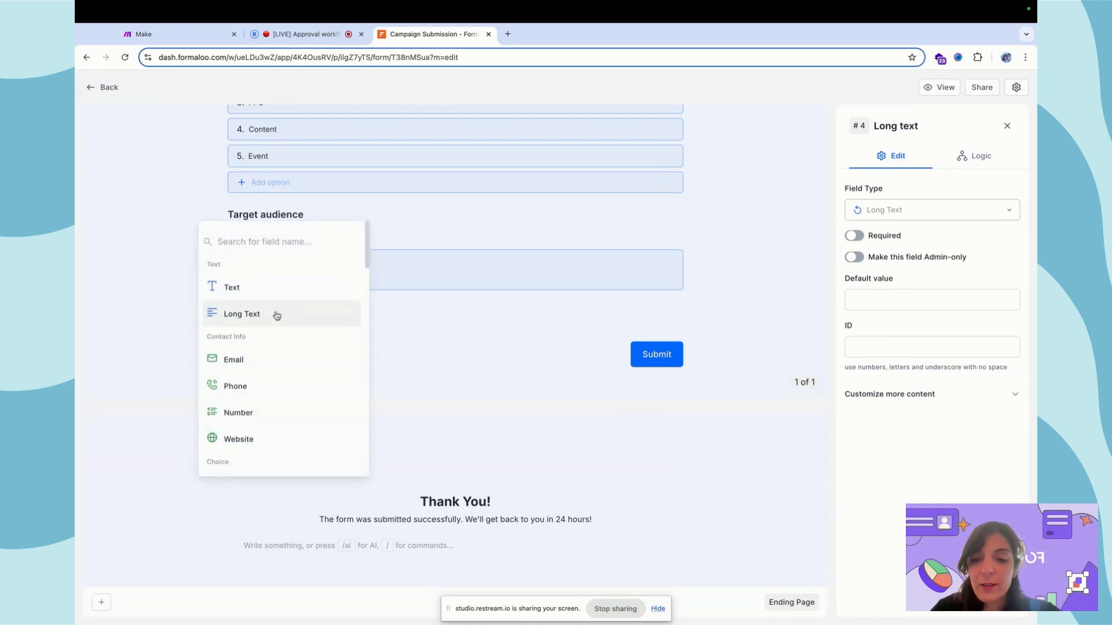
type("date")
left_click(268, 286)
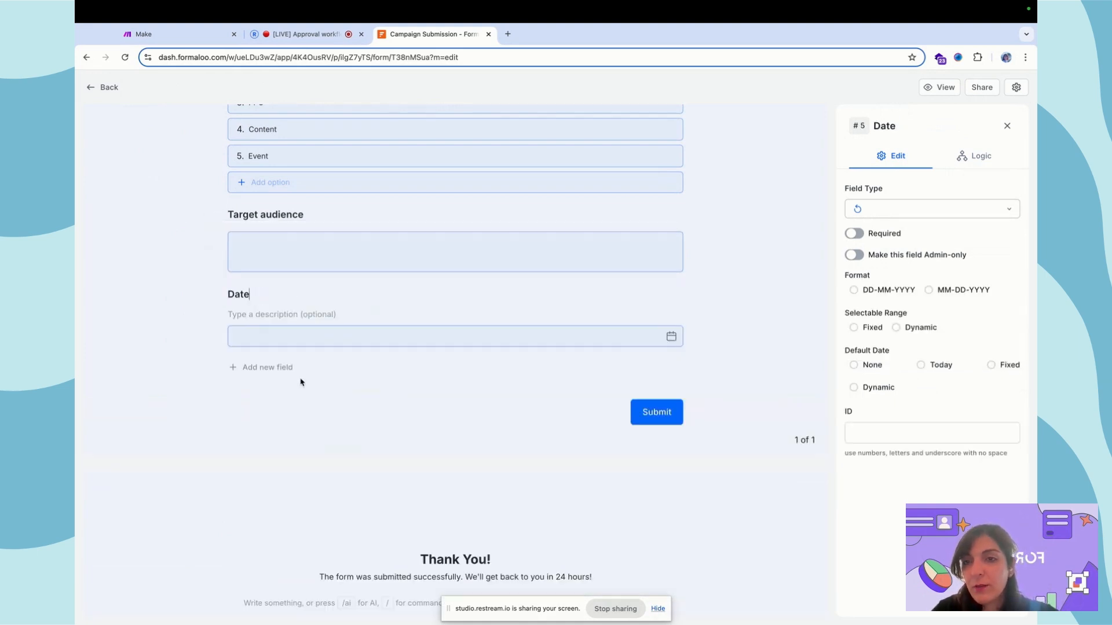
key("super+a")
type("Propo")
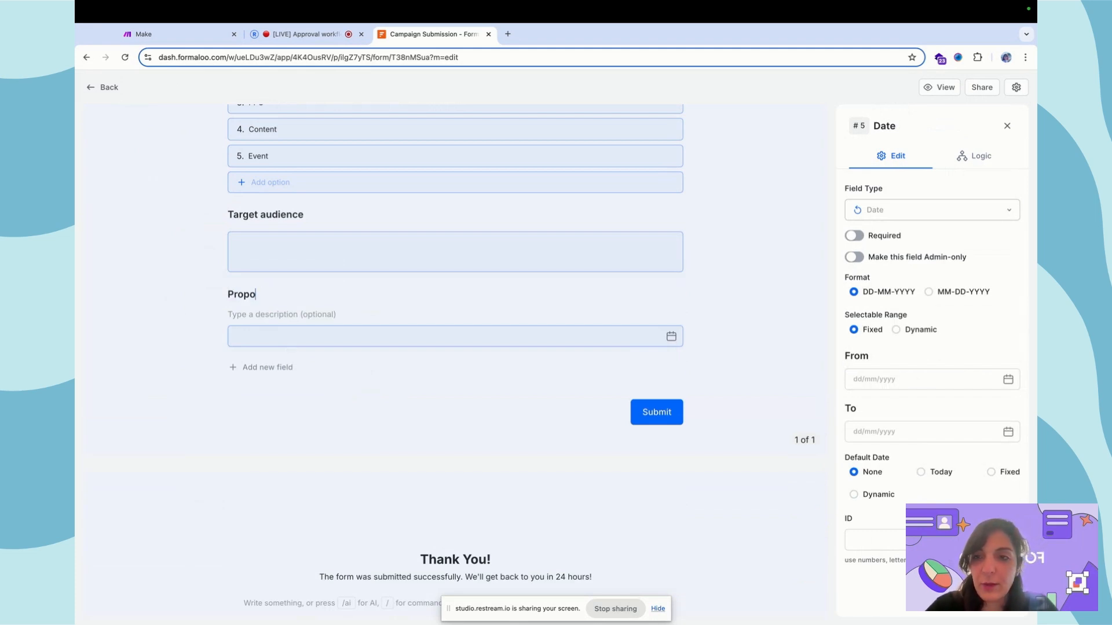
type("sed start date")
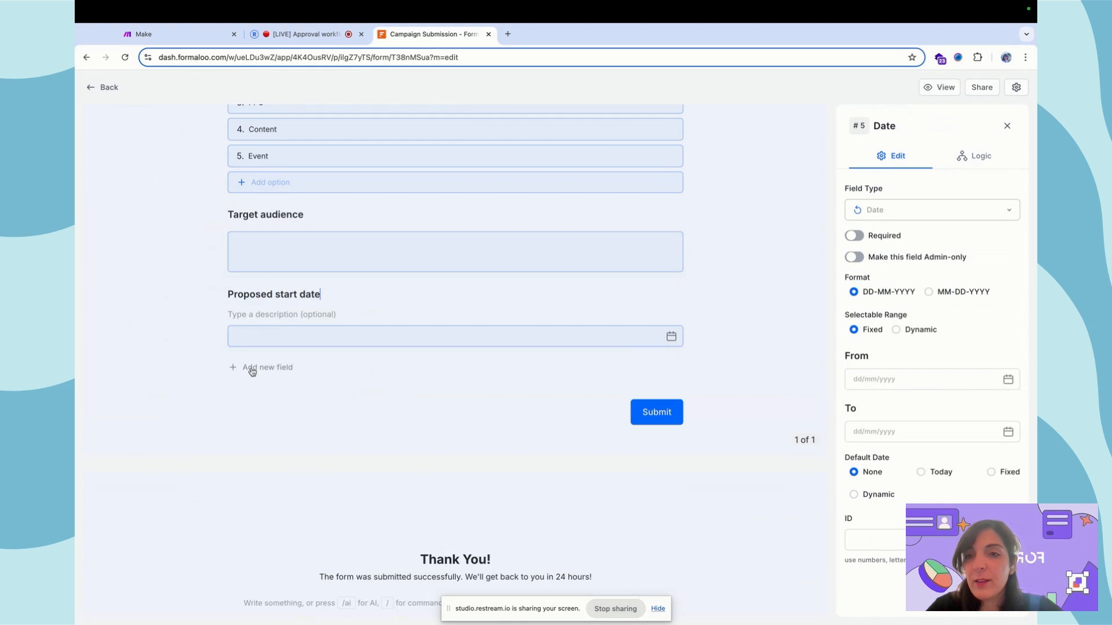
left_click(128, 296)
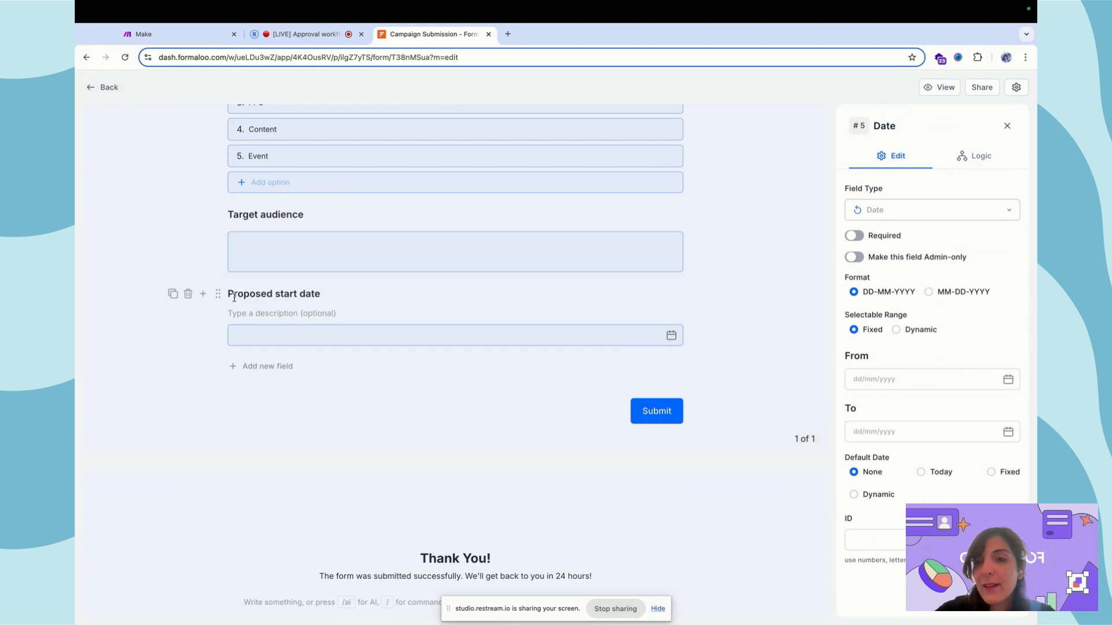
- Add a Dropdown question titled 'Request status' below the date field
left_click(203, 294)
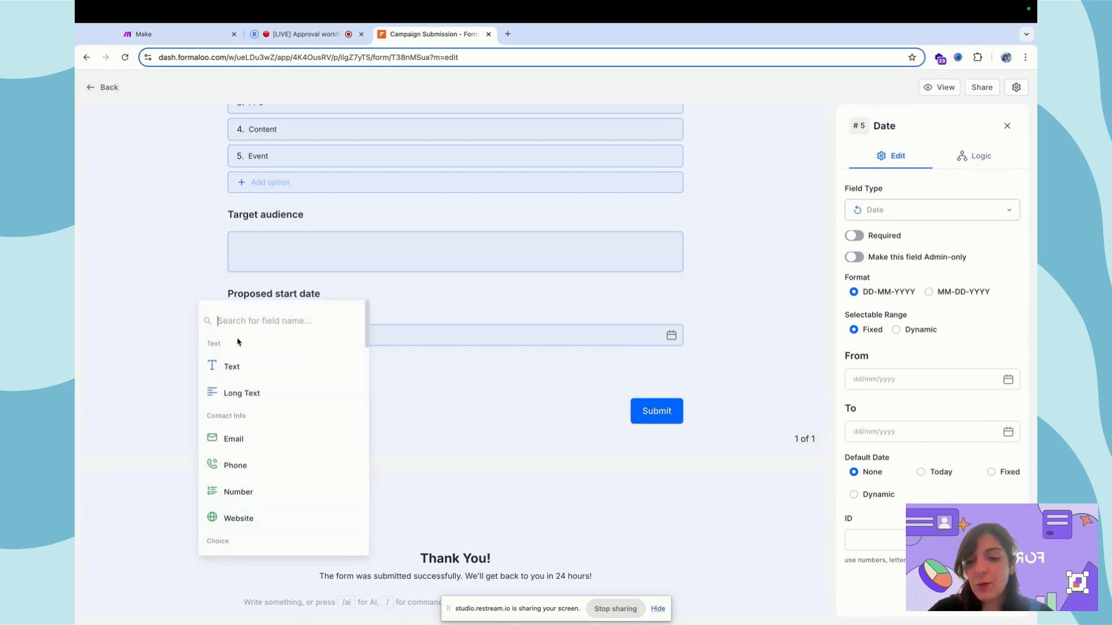
type("drop")
left_click(269, 369)
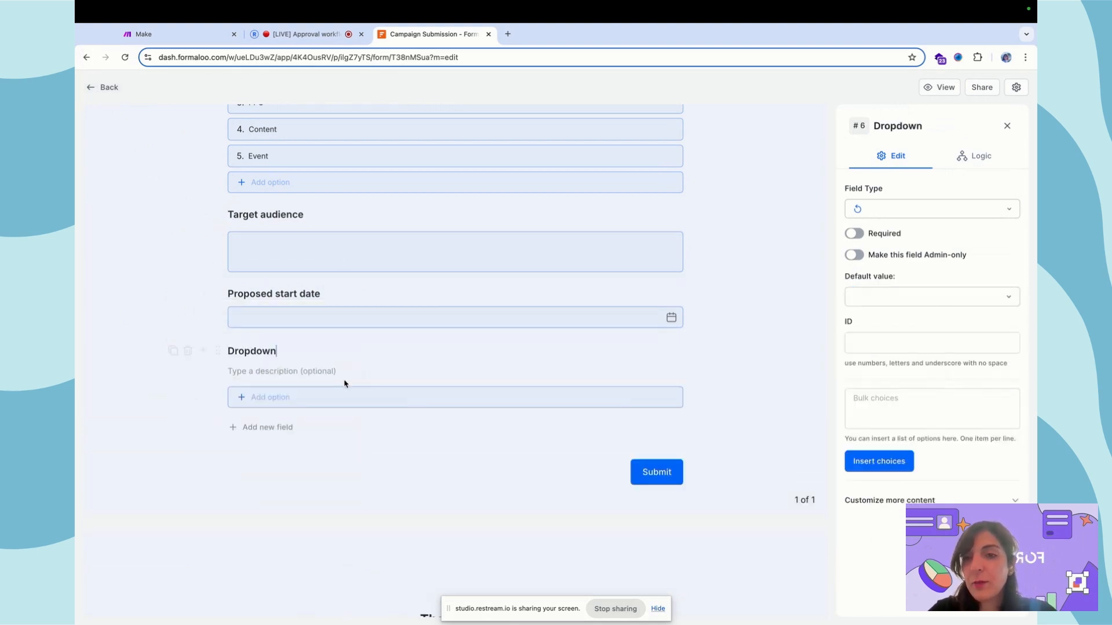
type("Status")
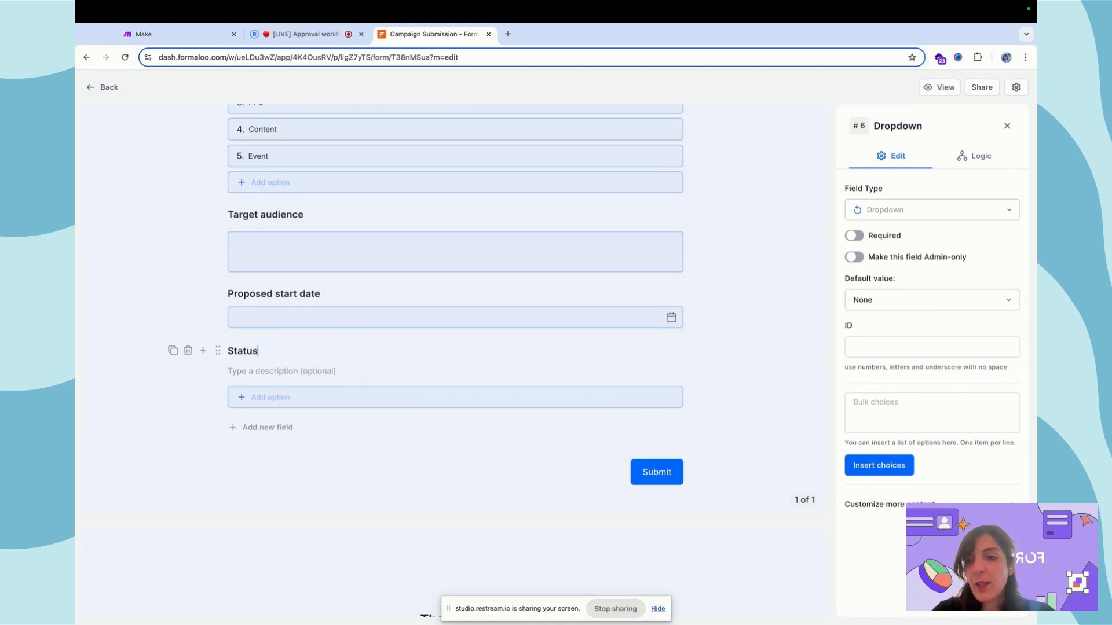
key("super+a")
type("Reque")
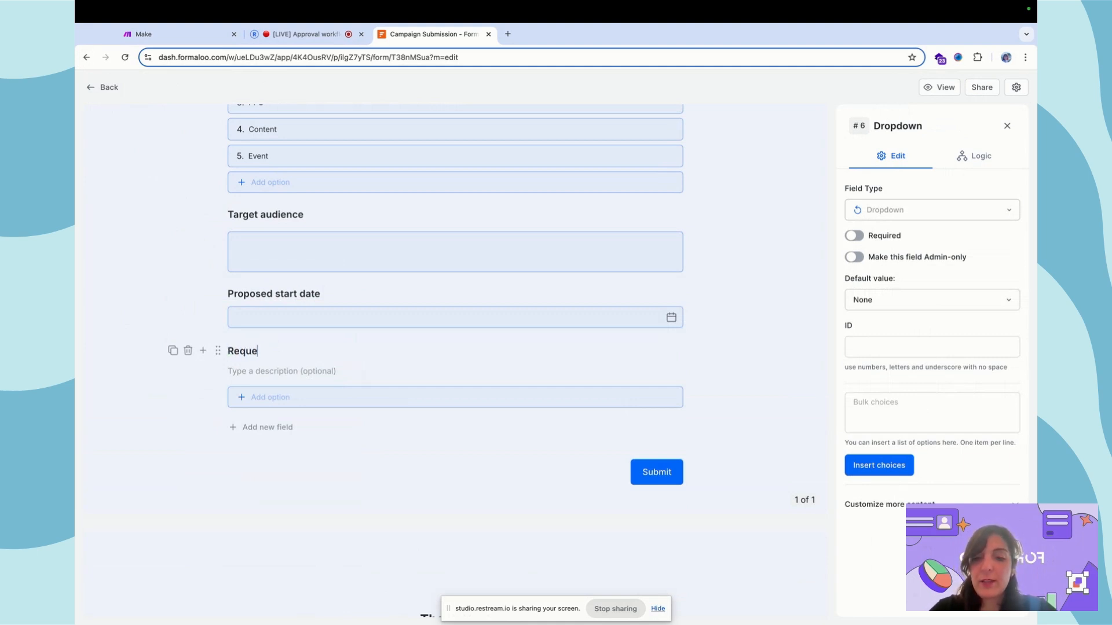
type("st status")
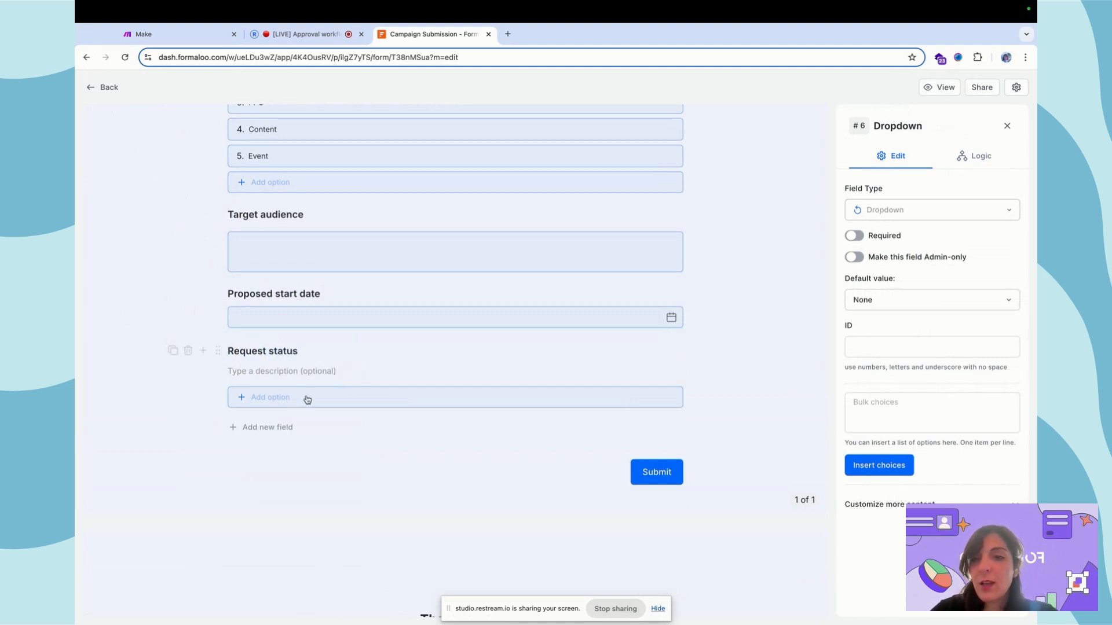
- Bulk-insert the Request status choices Submitted, Department approved and Executive approved
left_click(885, 411)
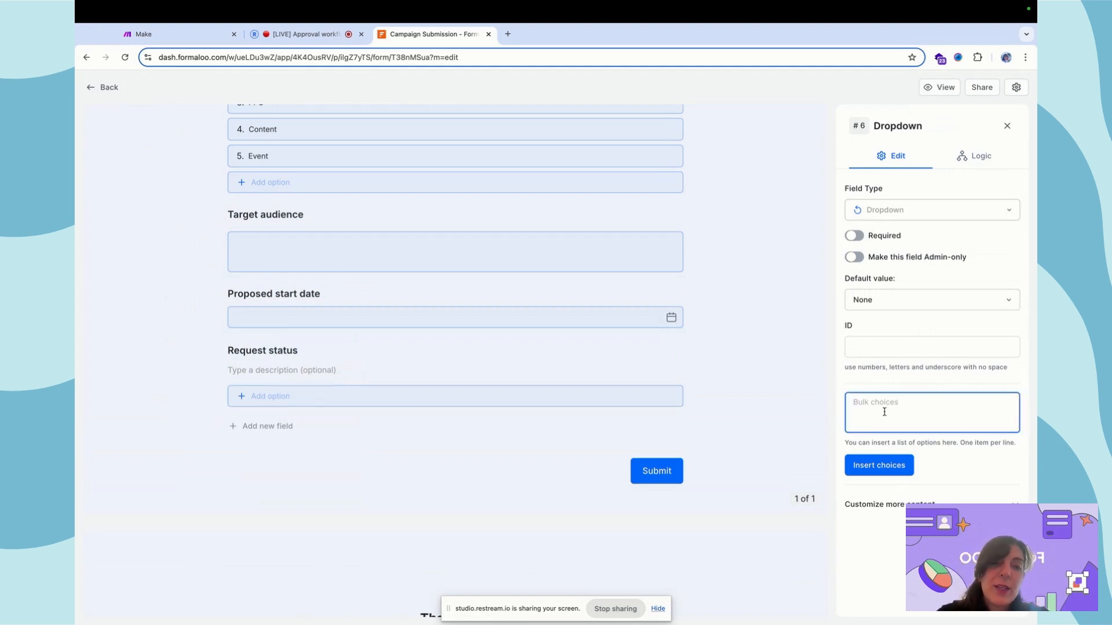
type("Subm")
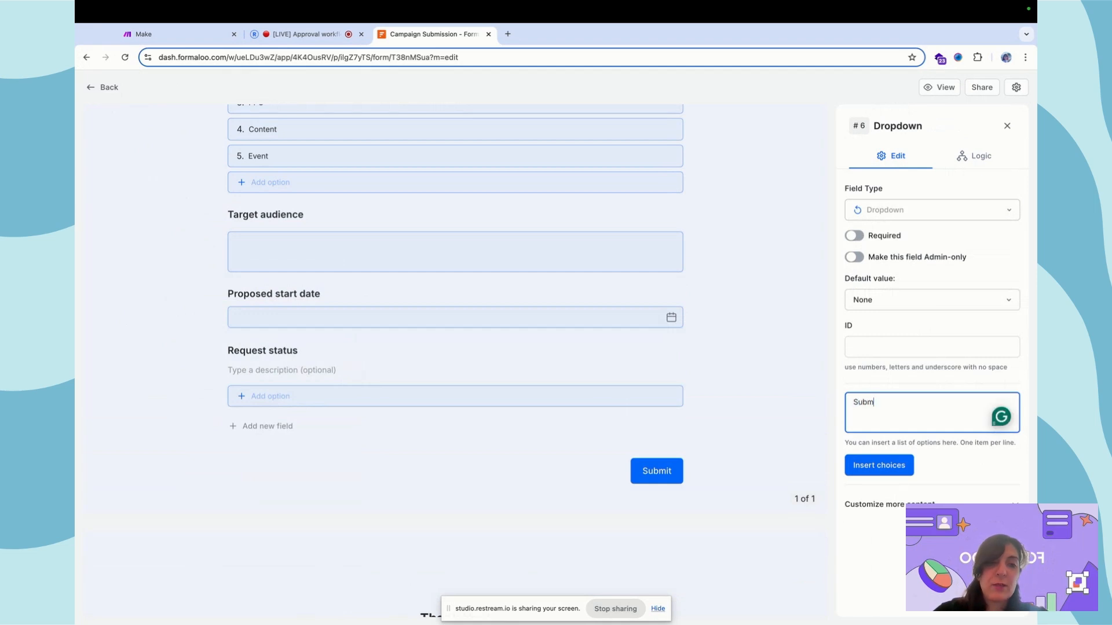
type("itted")
key("Return")
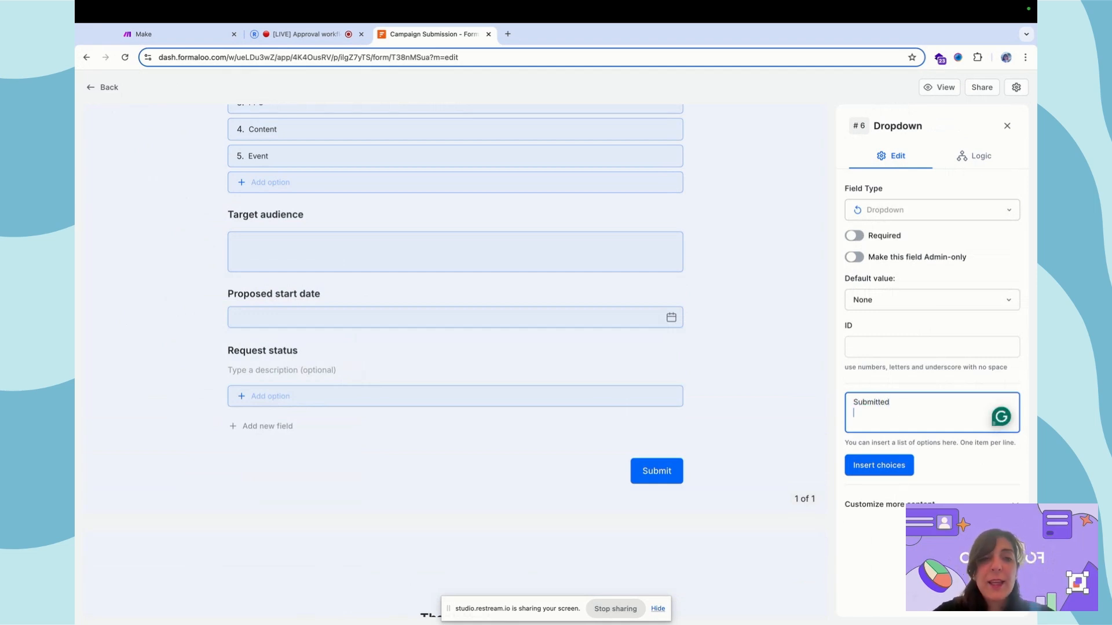
type("APpp")
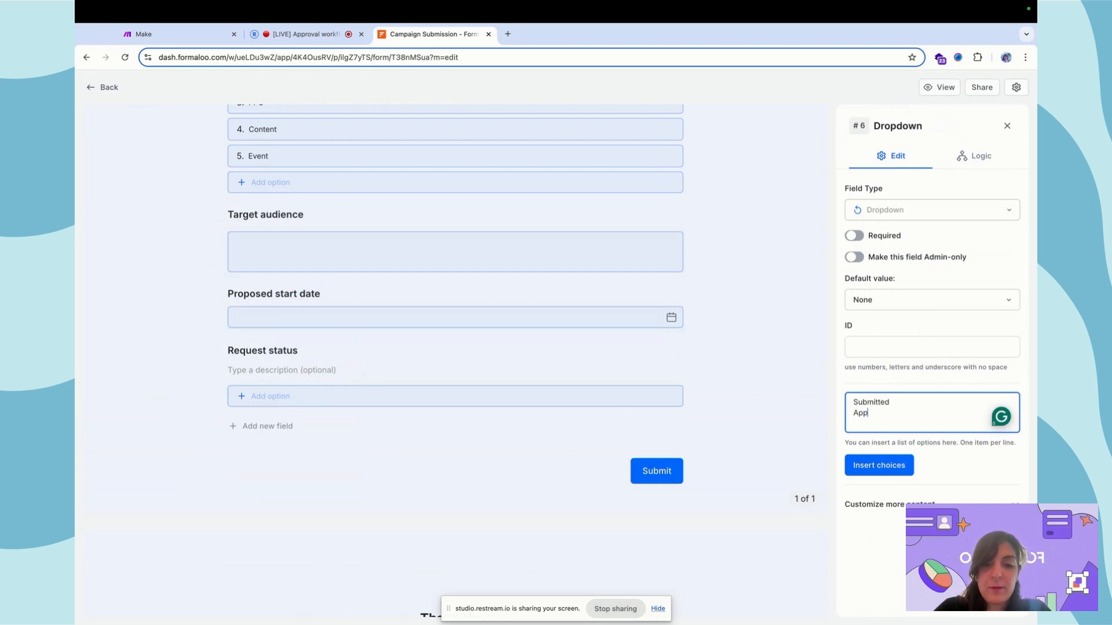
type("roved by th")
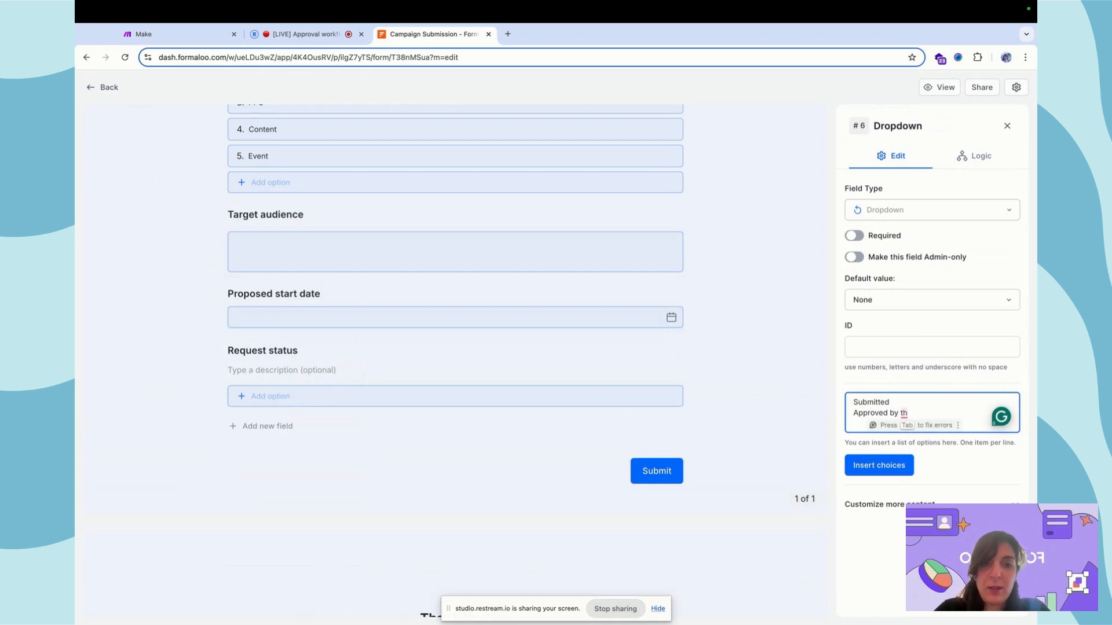
type("e da")
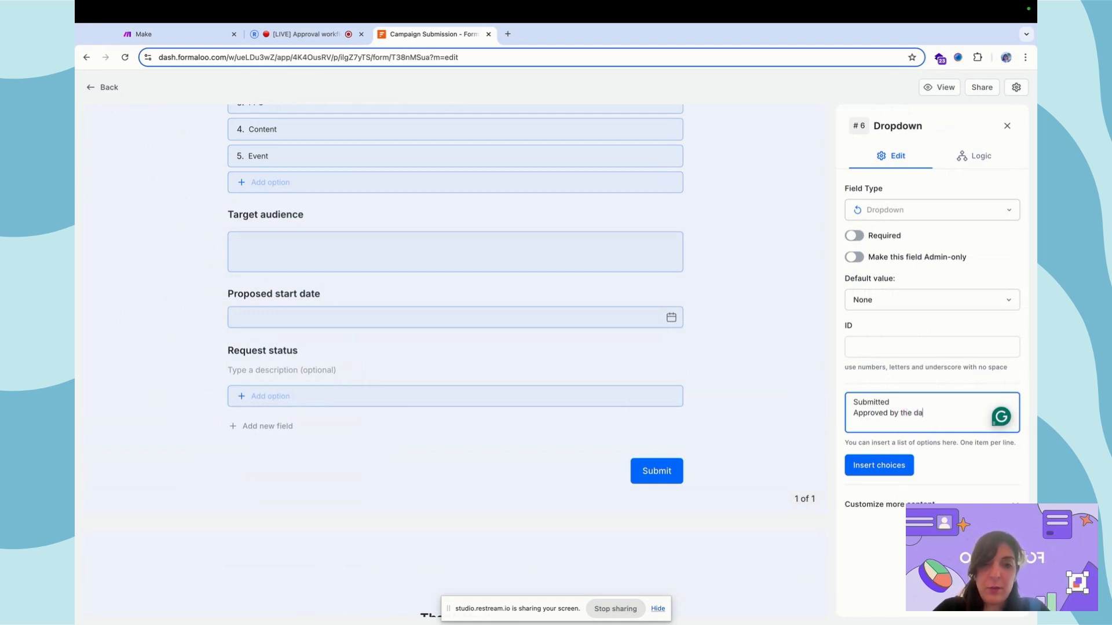
type("rtma")
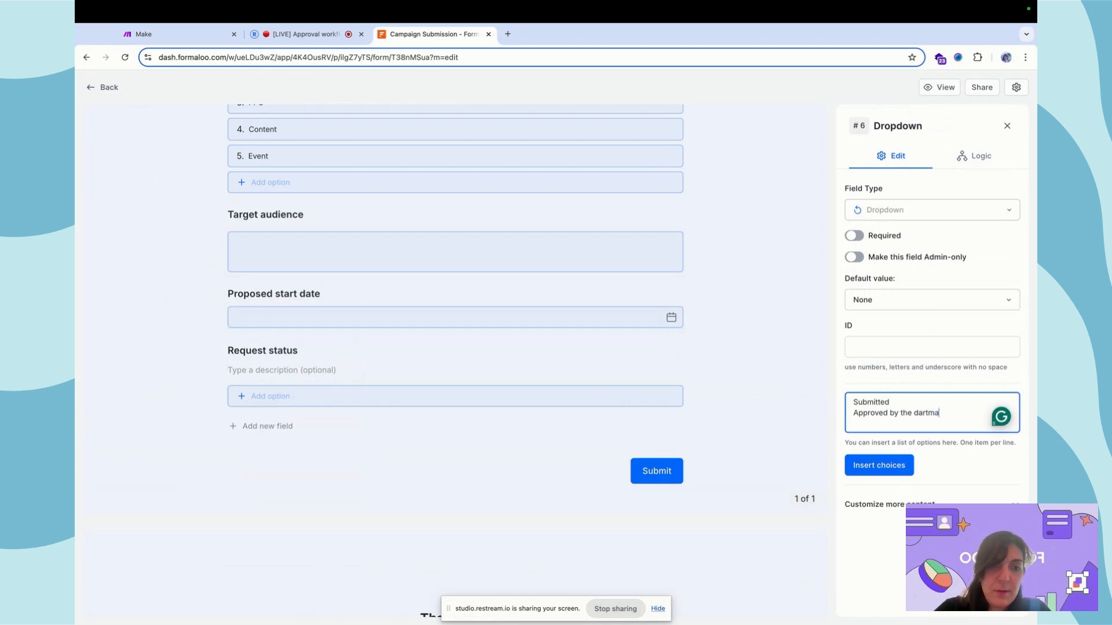
key("BackSpace")
type("ent")
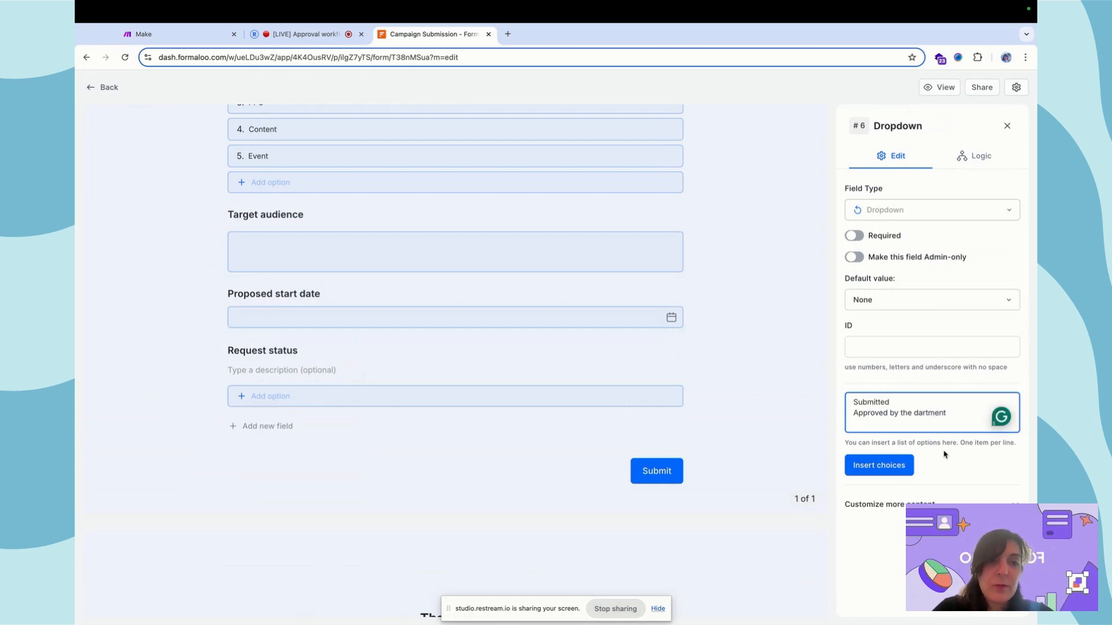
double_click(922, 413)
type("department")
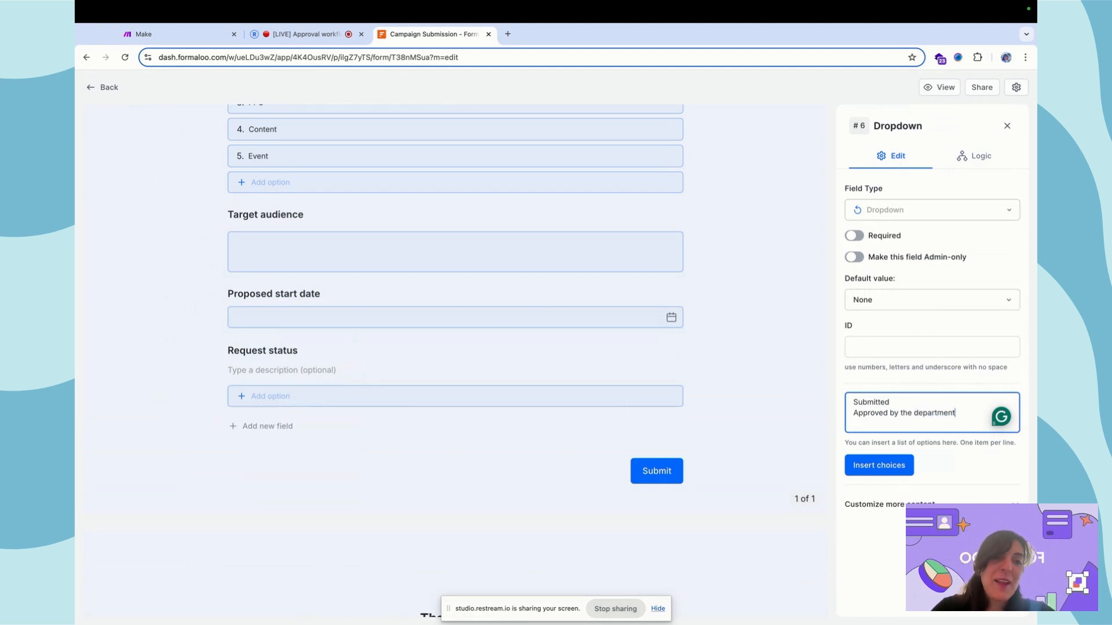
key("shift+Home")
type("De")
type("ment approved ")
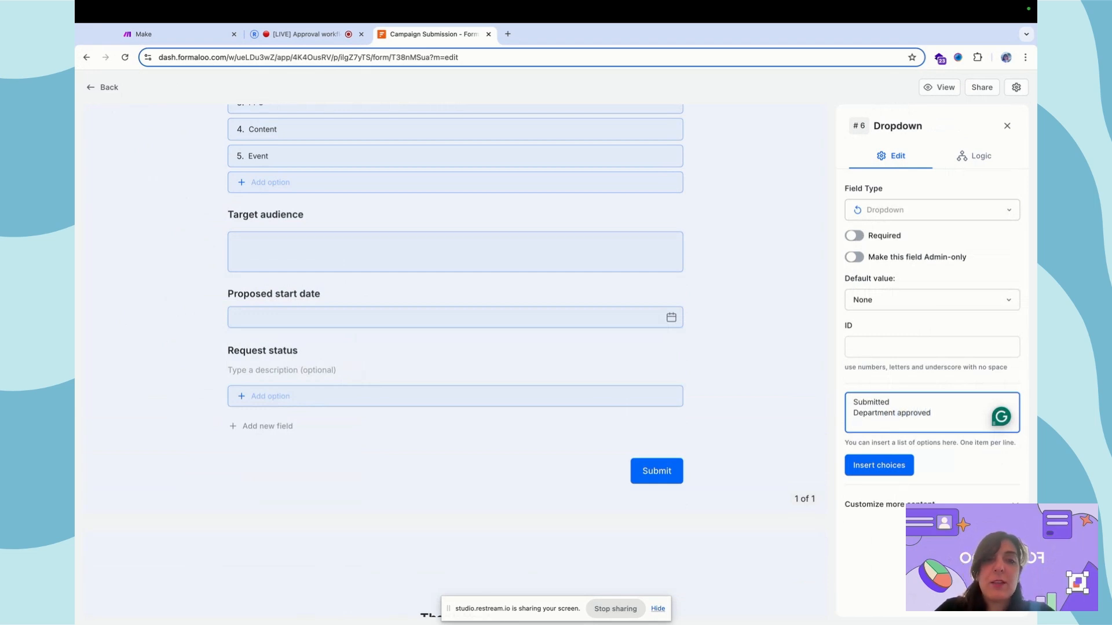
type("Exec")
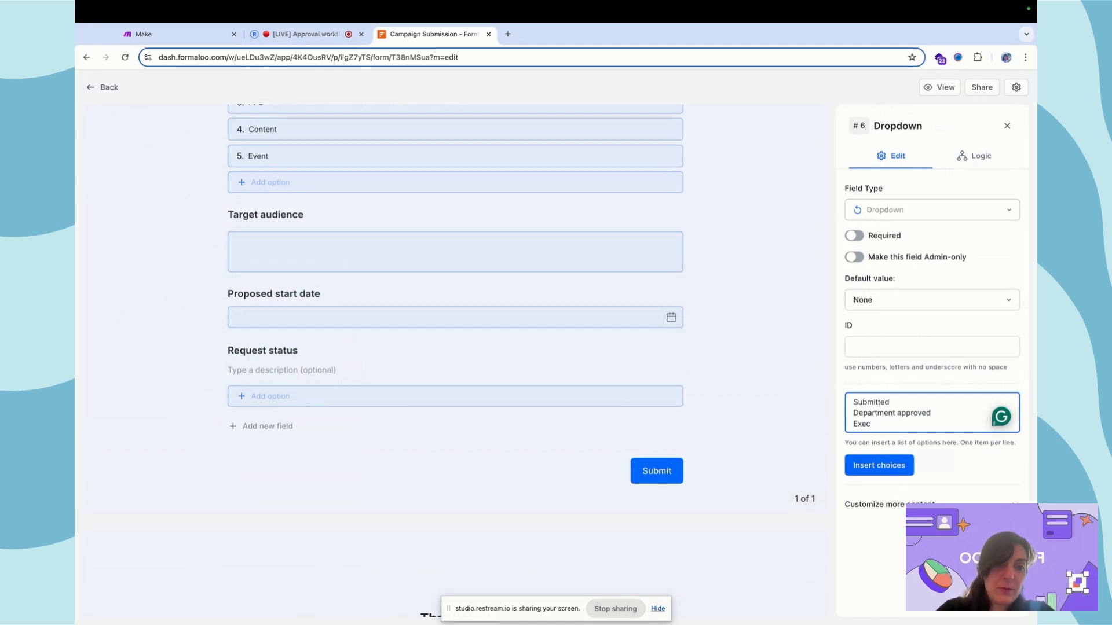
type("utive approved")
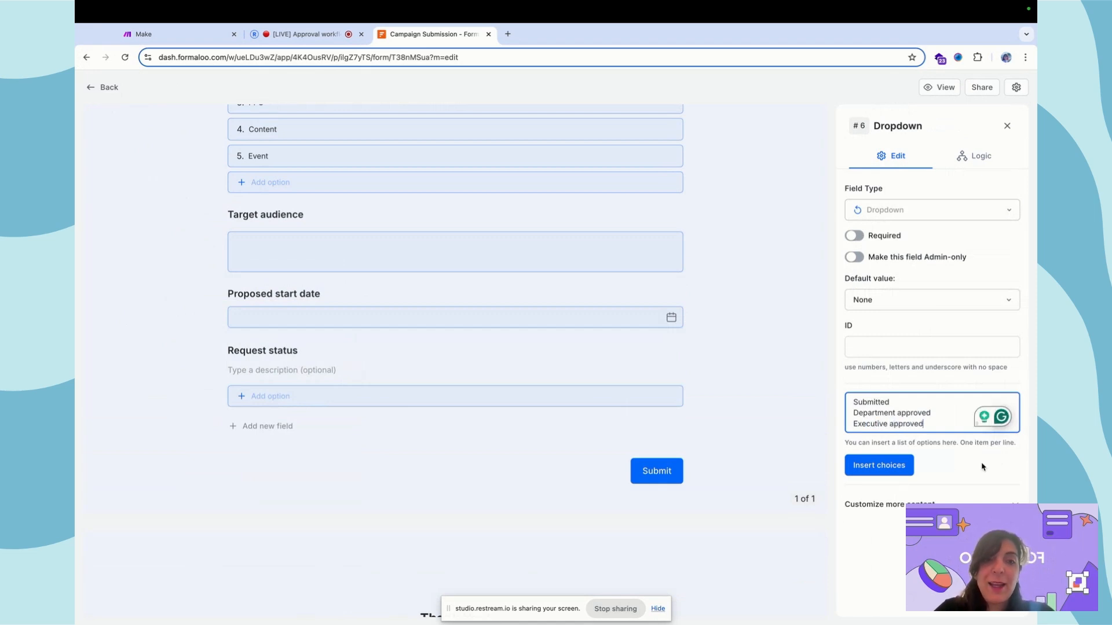
left_click(881, 465)
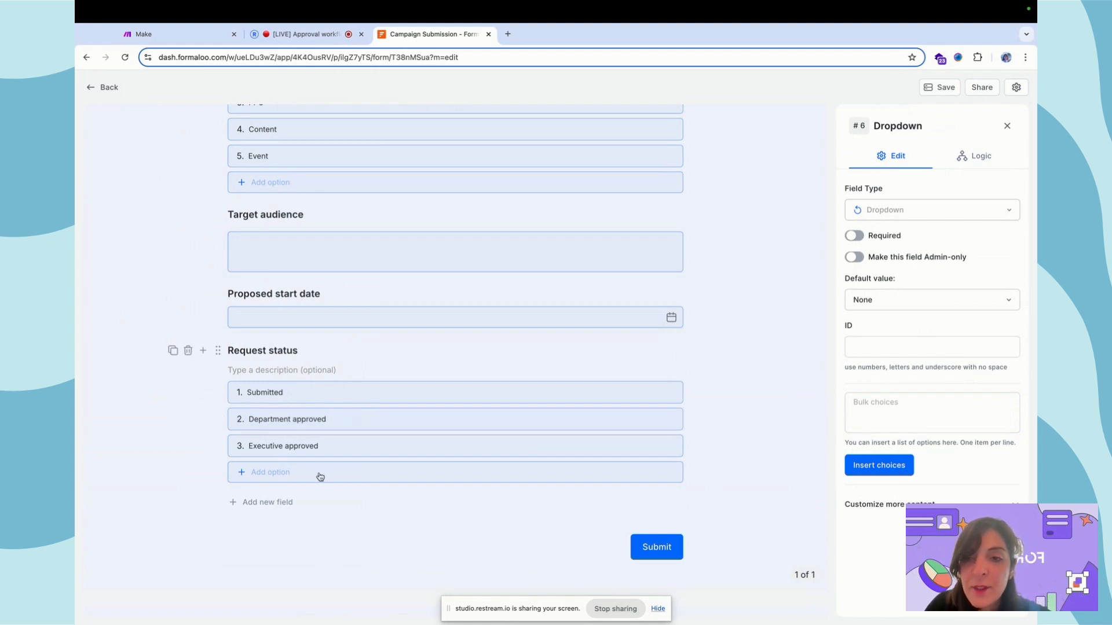
- Save the form, set Request status's default to Submitted, and make it admin-only
left_click(301, 350)
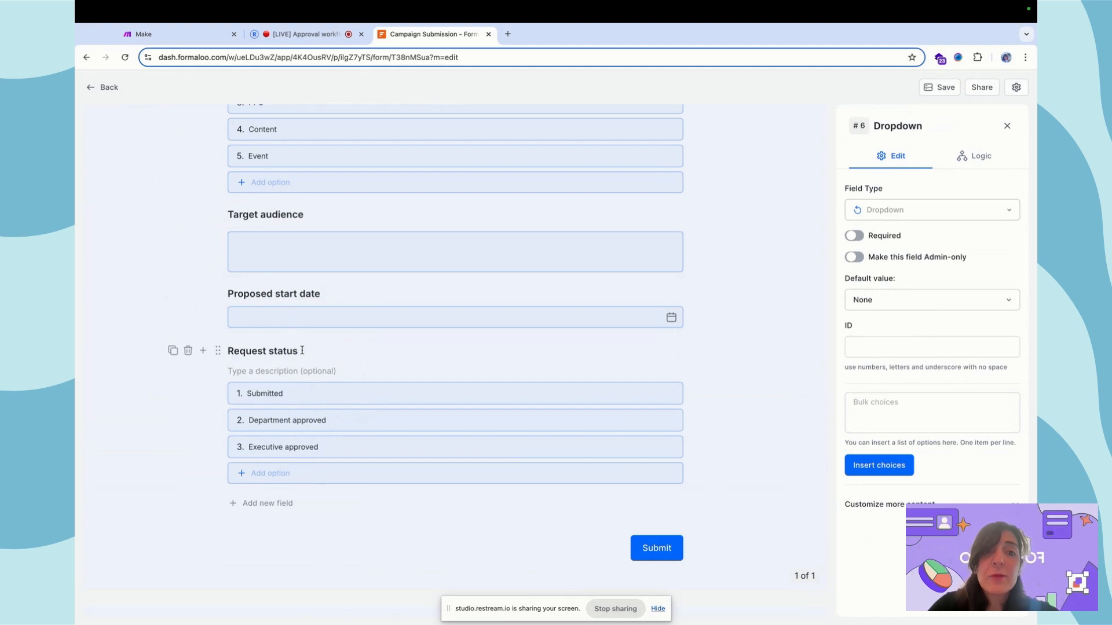
left_click(935, 87)
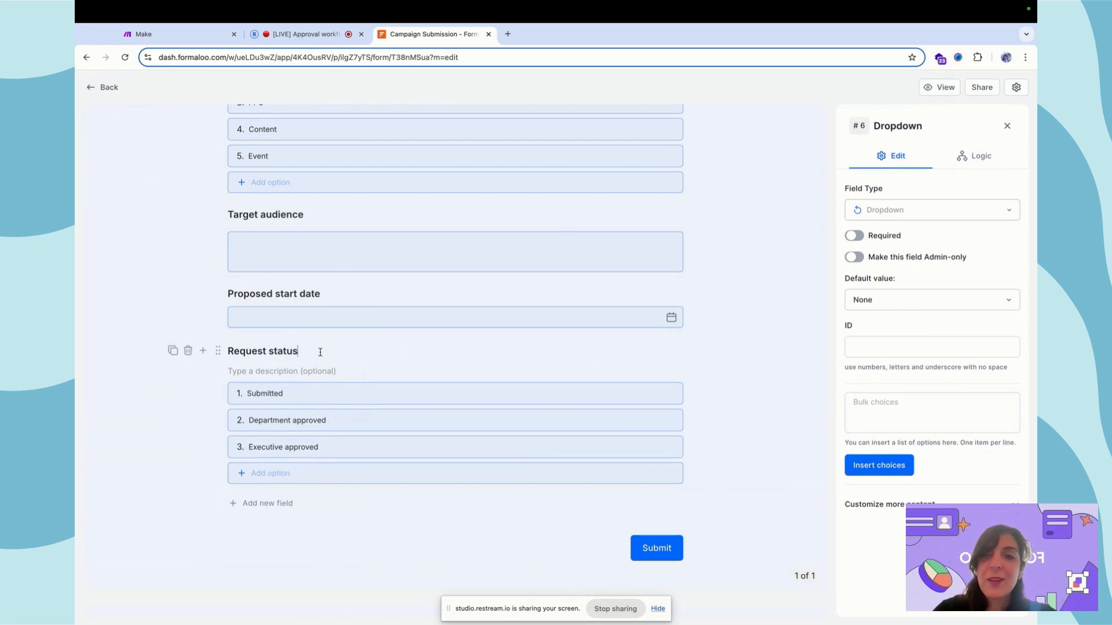
left_click(949, 300)
left_click(917, 325)
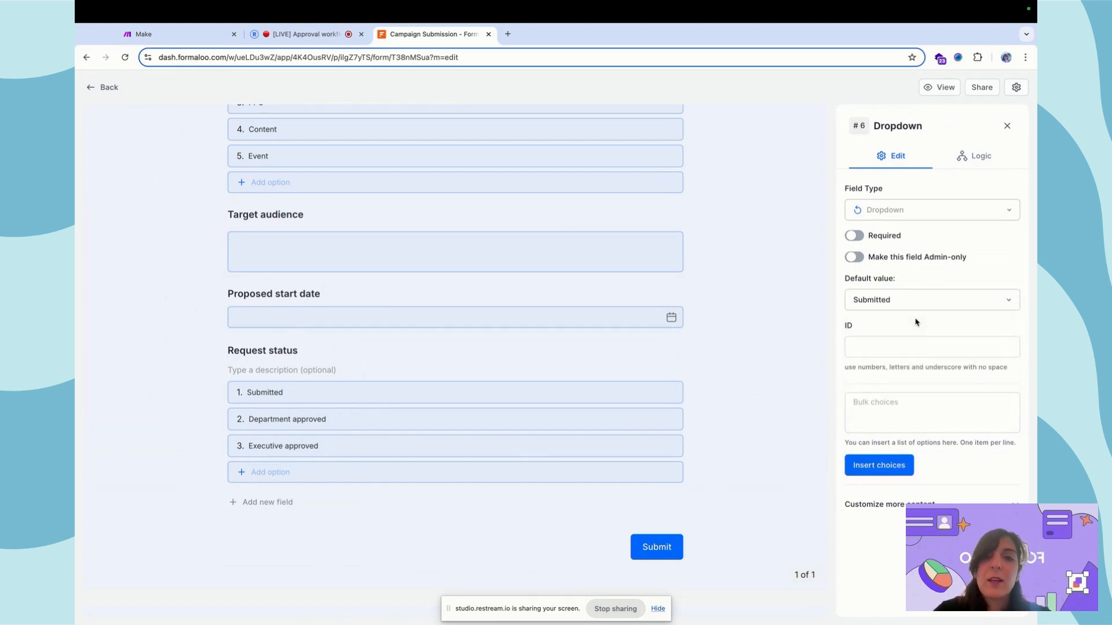
left_click(856, 258)
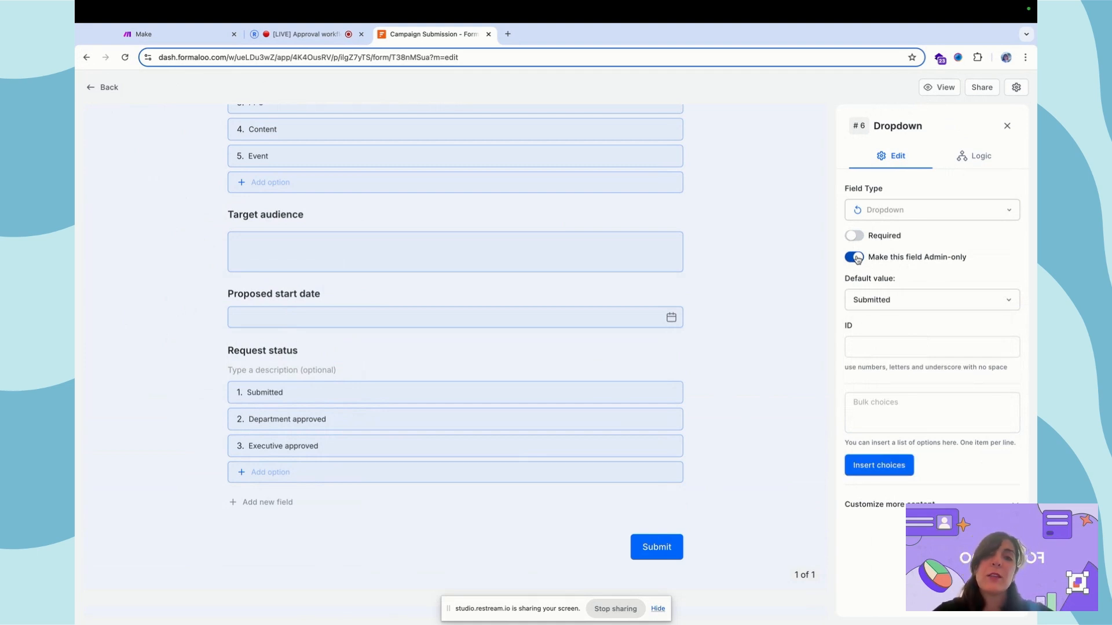
- On the public form, enter campaign name 'Market expansion', department Sales and campaign type Event
left_click(103, 87)
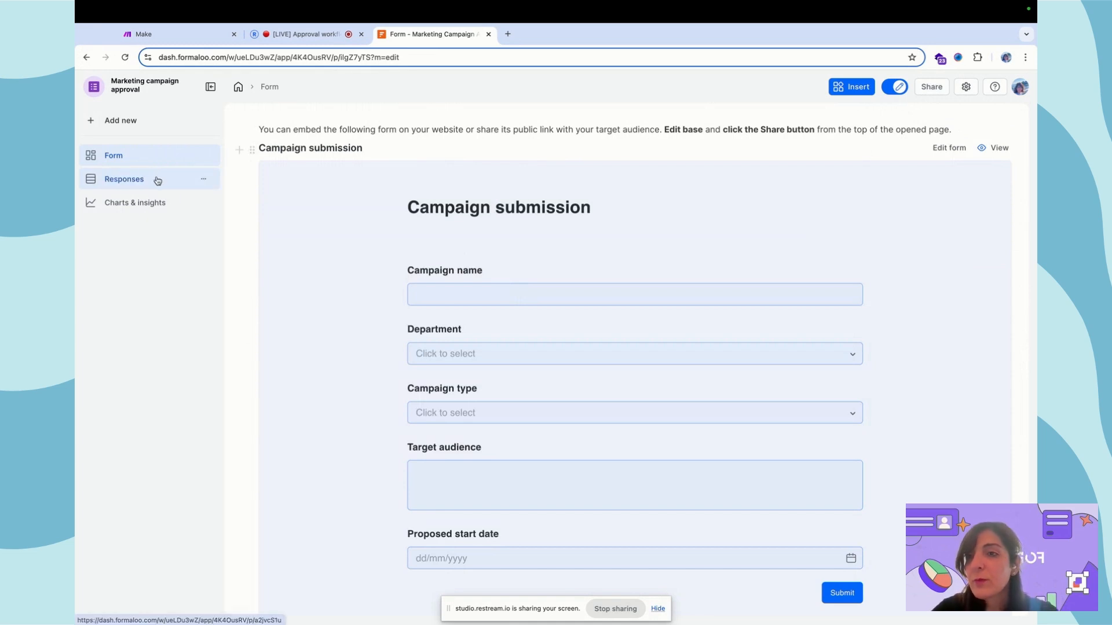
left_click(481, 296)
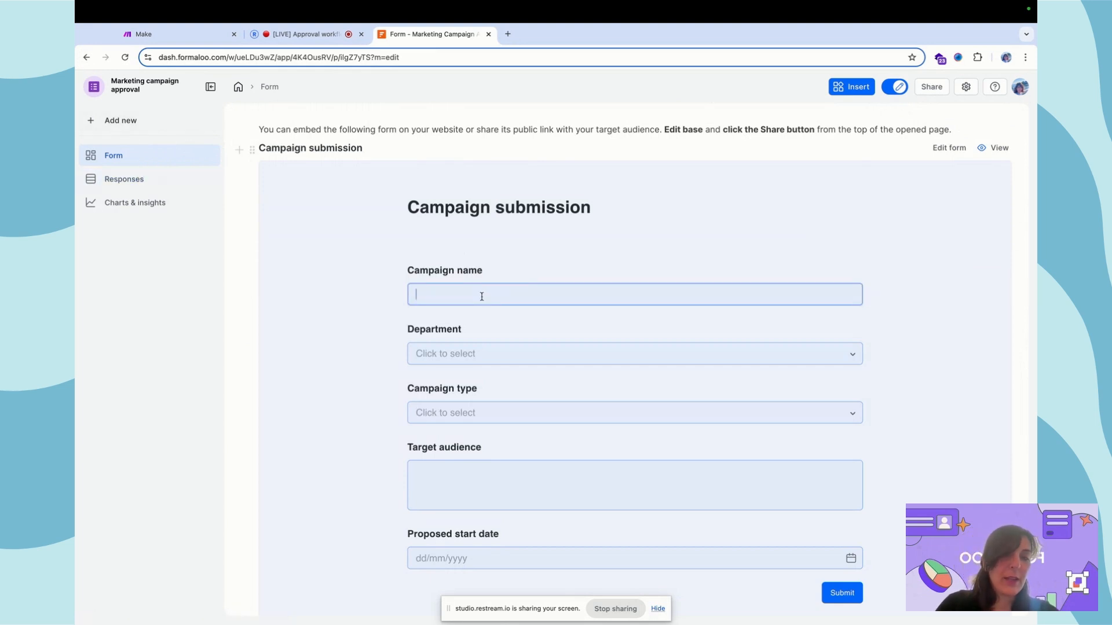
type("Market ")
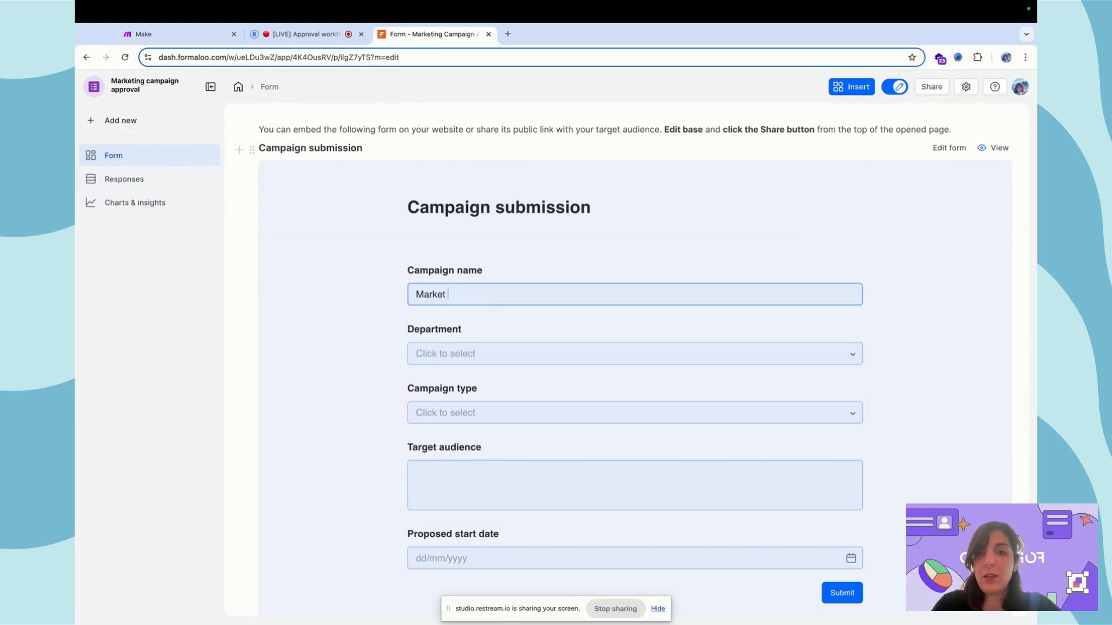
type("expansion")
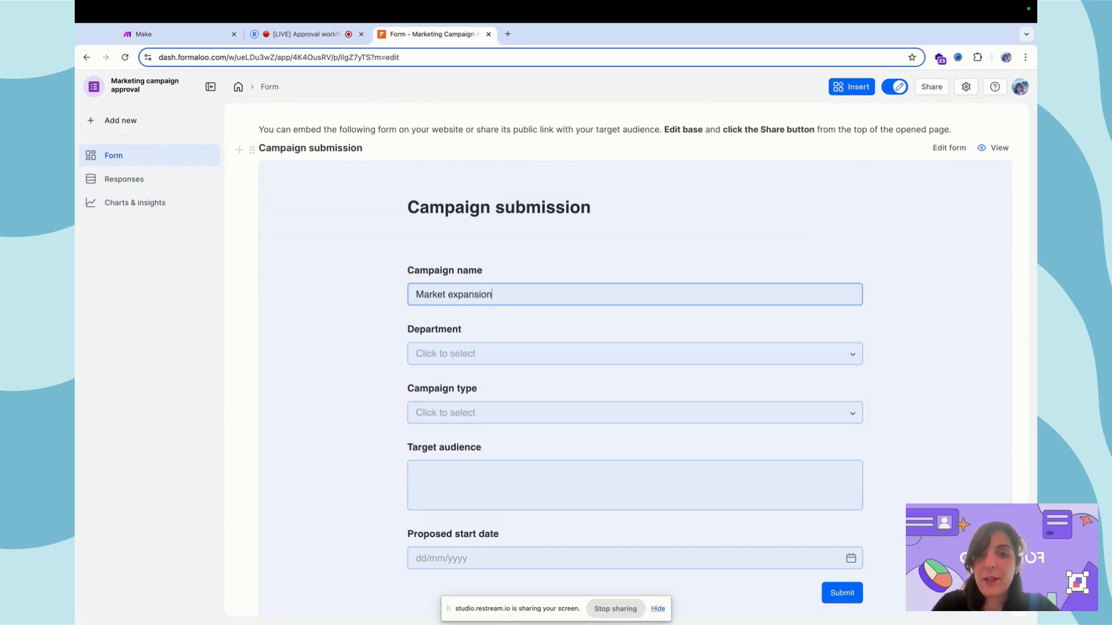
left_click(514, 374)
left_click(509, 356)
left_click(492, 399)
scroll(491, 398, "down", 2)
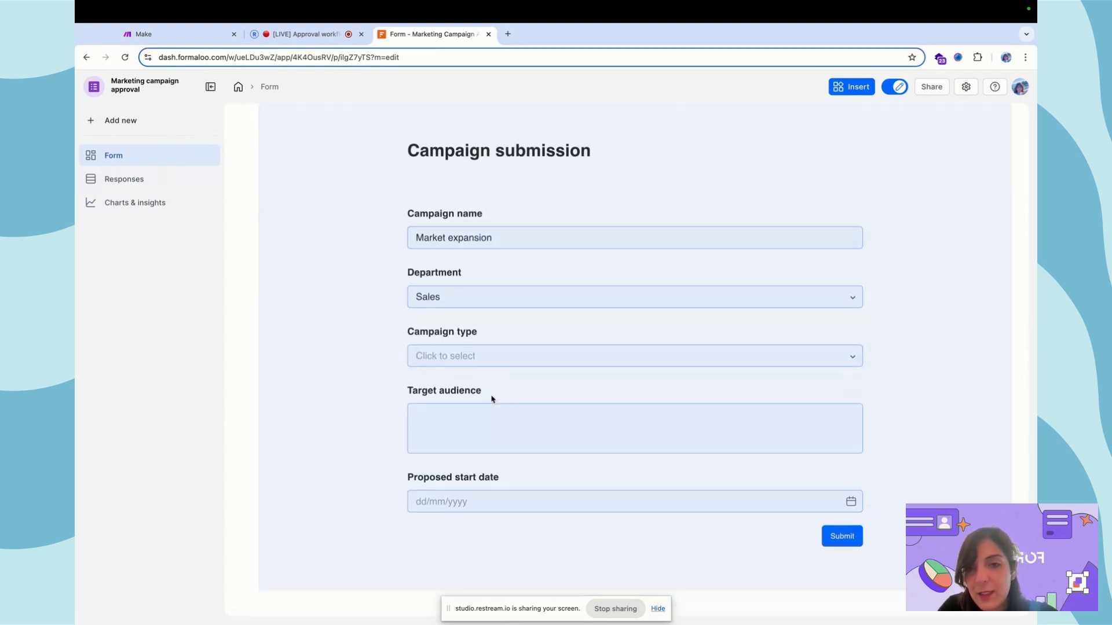
left_click(491, 336)
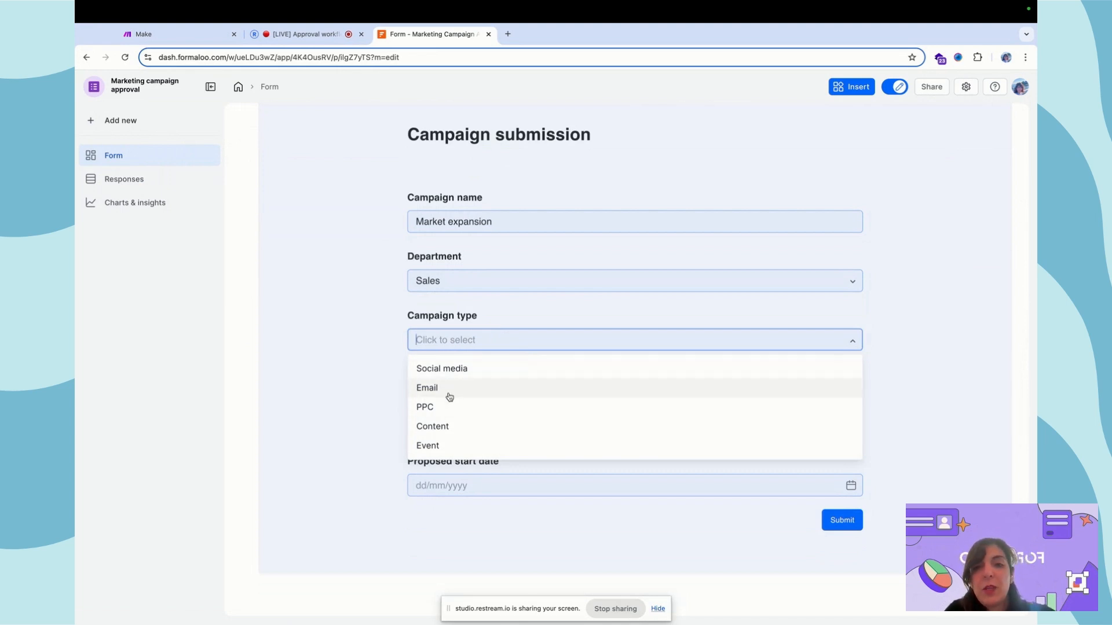
left_click(457, 447)
- Enter target audience 'Tech industry' and start date 2 October 2024, submit, and check Responses
left_click(447, 407)
scroll(447, 407, "down", 1)
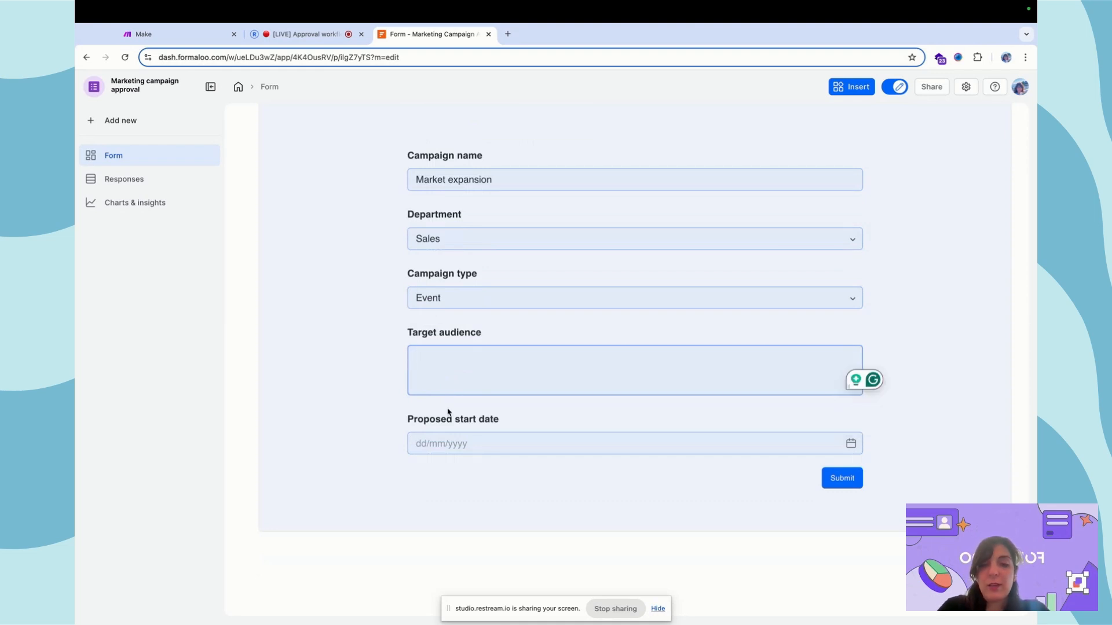
type("Tech ")
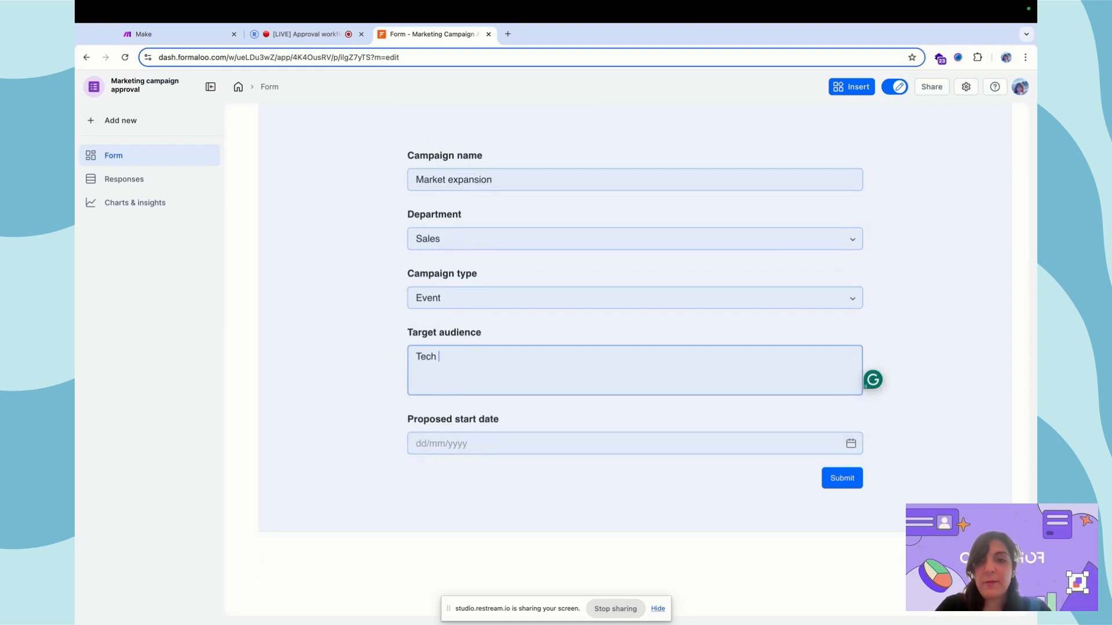
type("industry")
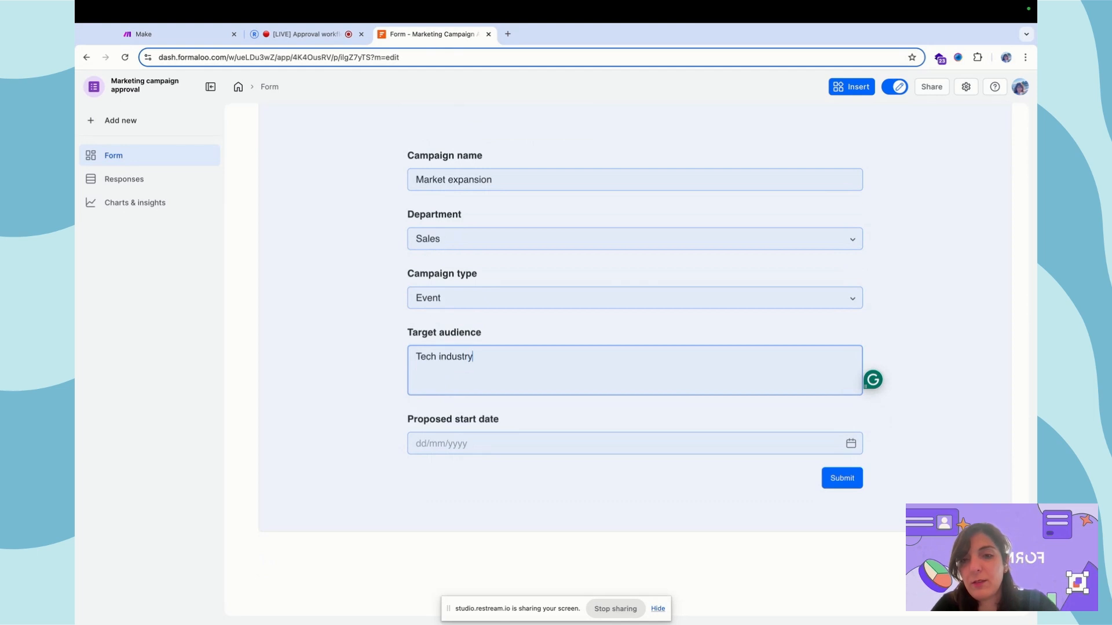
left_click(550, 439)
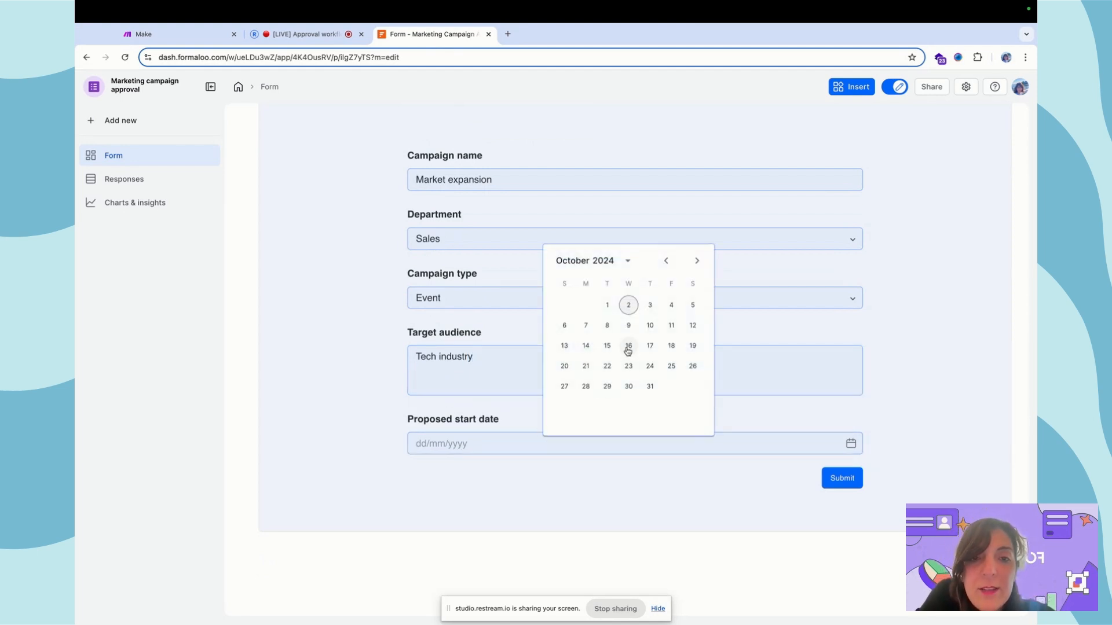
left_click(629, 306)
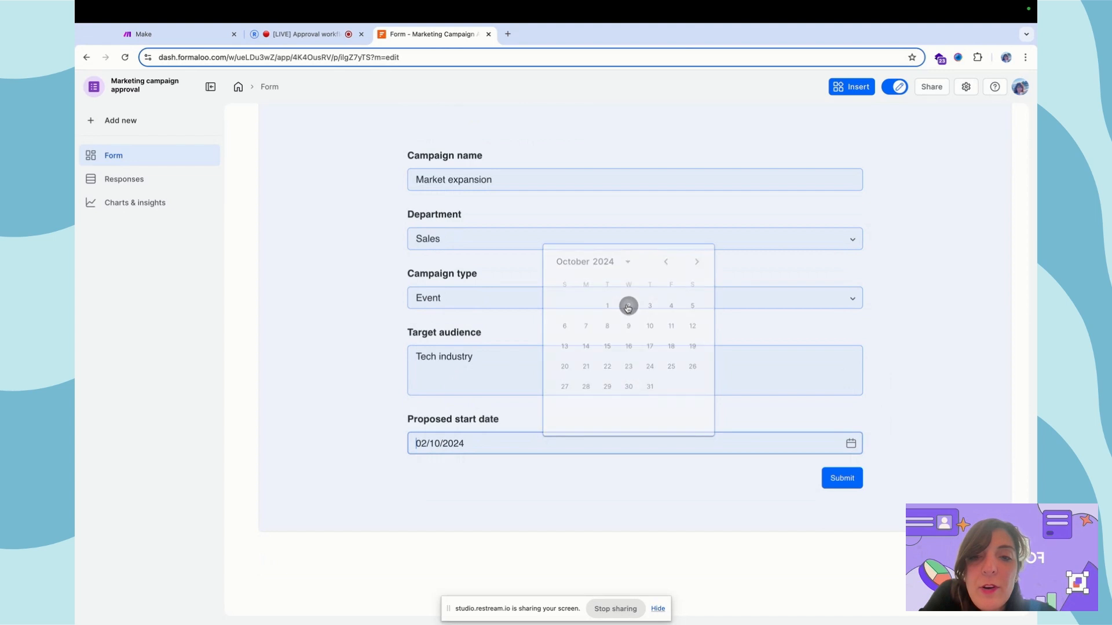
left_click(844, 478)
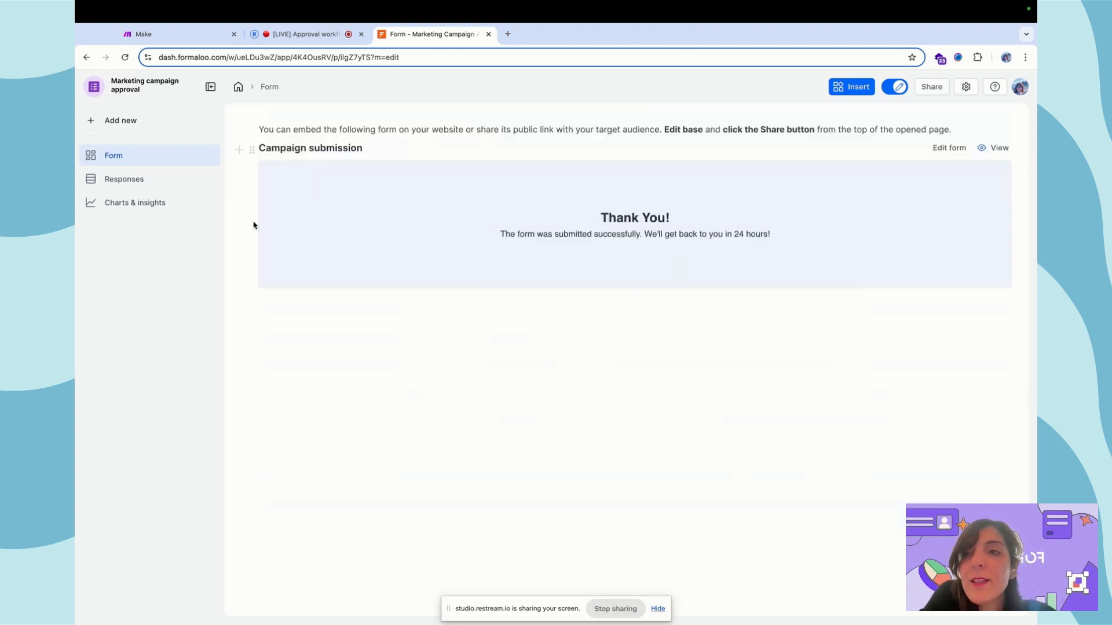
left_click(149, 180)
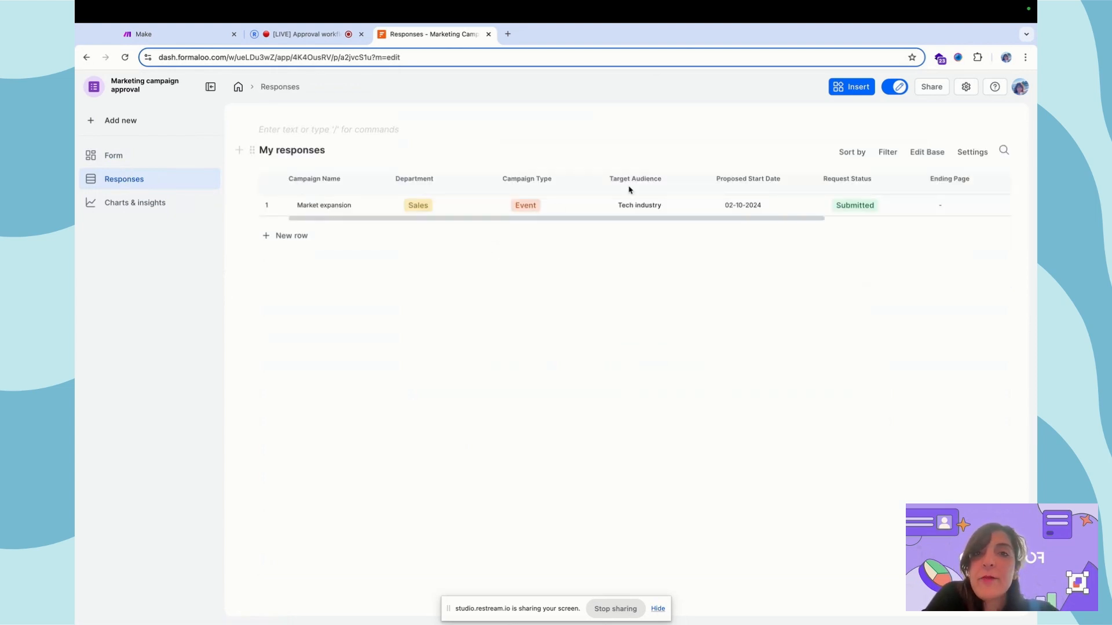
key("ctrl+Left")
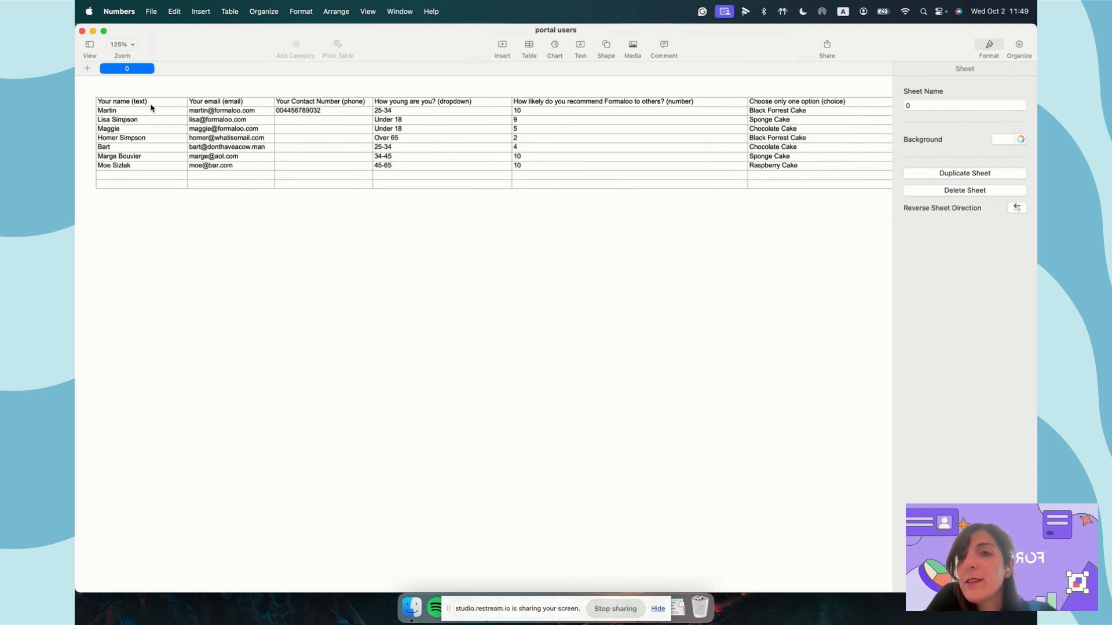
- Select the name and email columns in the portal users spreadsheet, scan the columns, and return to Formaloo
left_click_drag(150, 107, 269, 177)
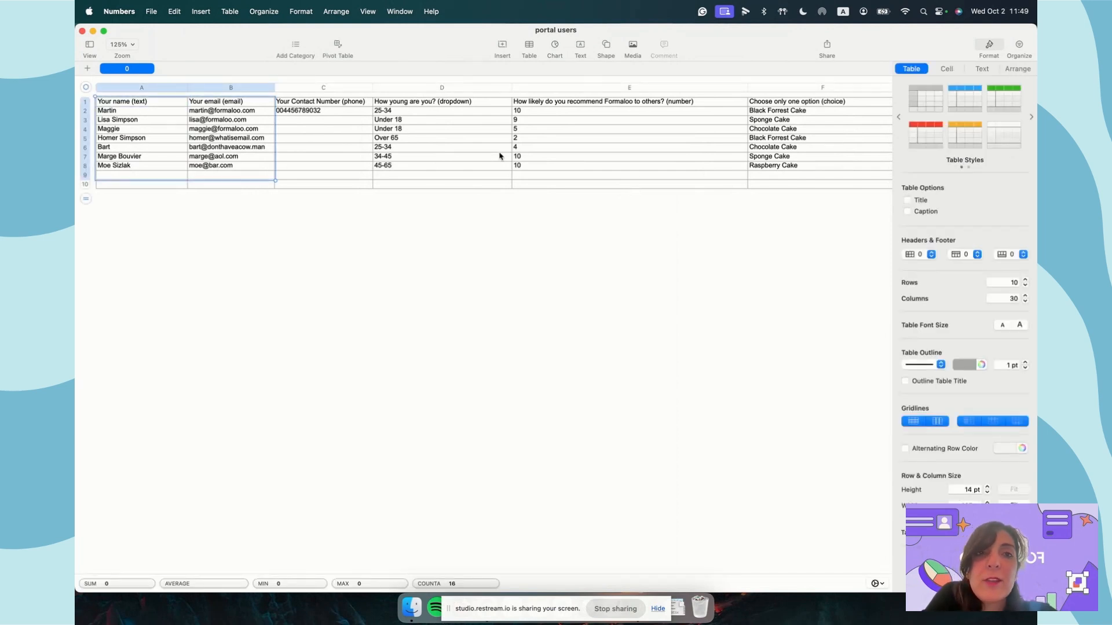
scroll(681, 186, "right", 5)
scroll(681, 186, "left", 5)
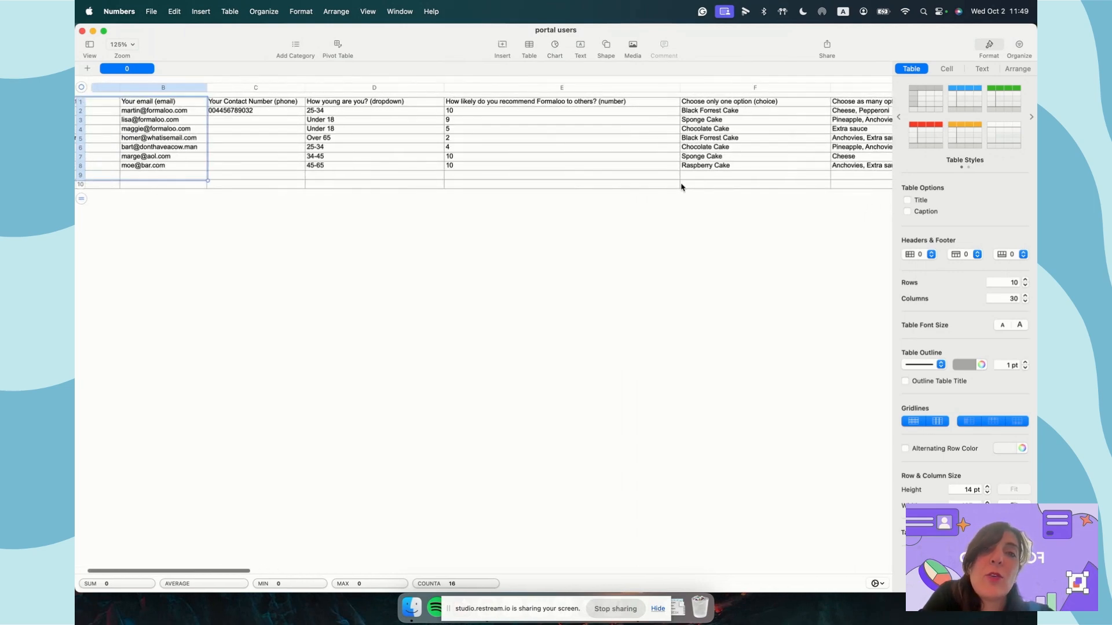
key("ctrl+Right")
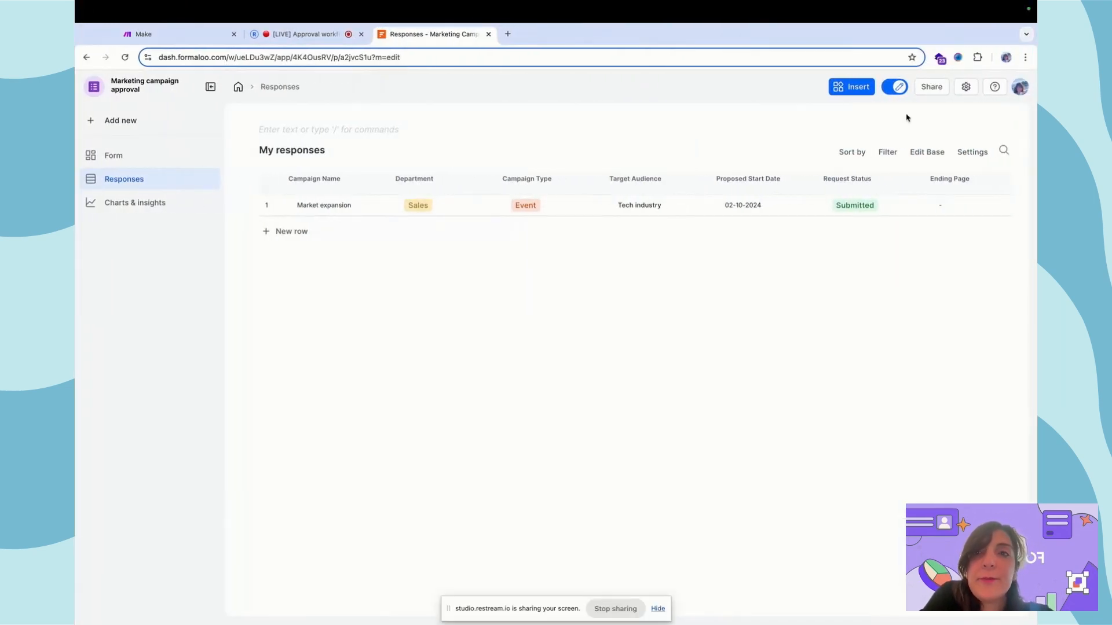
- Enable user portal mode and save the sample_table.xlsx user-import template to Downloads
left_click(966, 89)
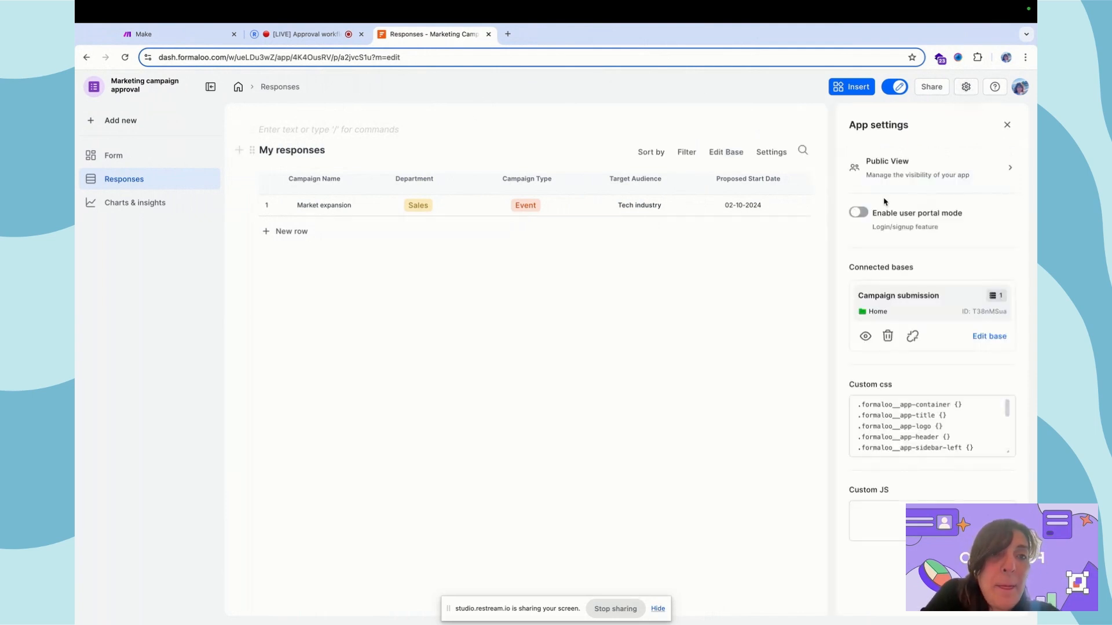
left_click(862, 213)
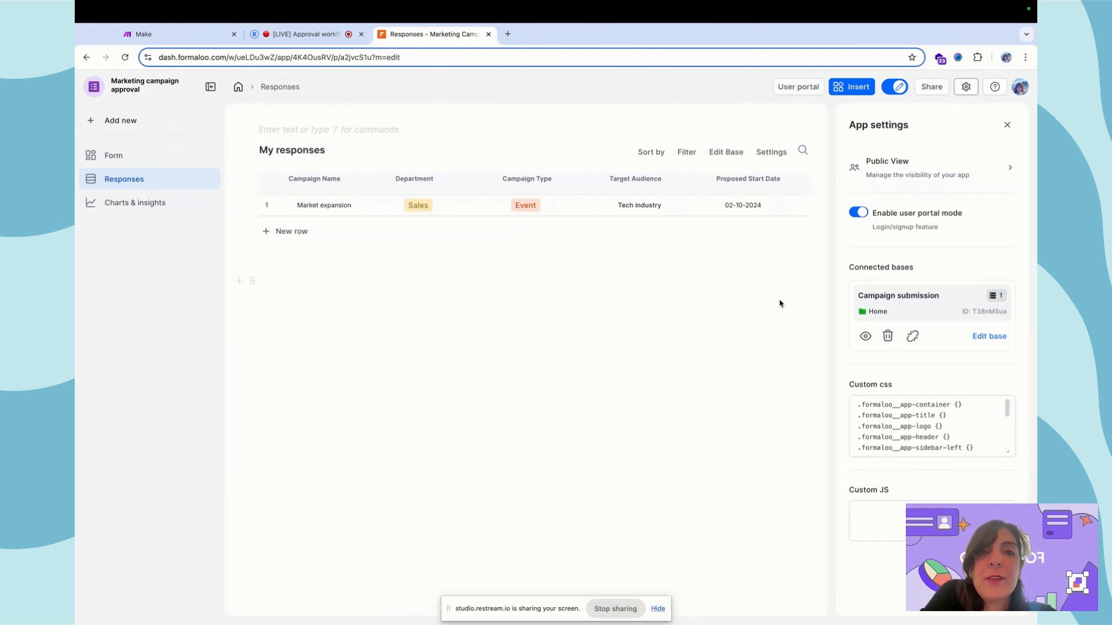
left_click(792, 88)
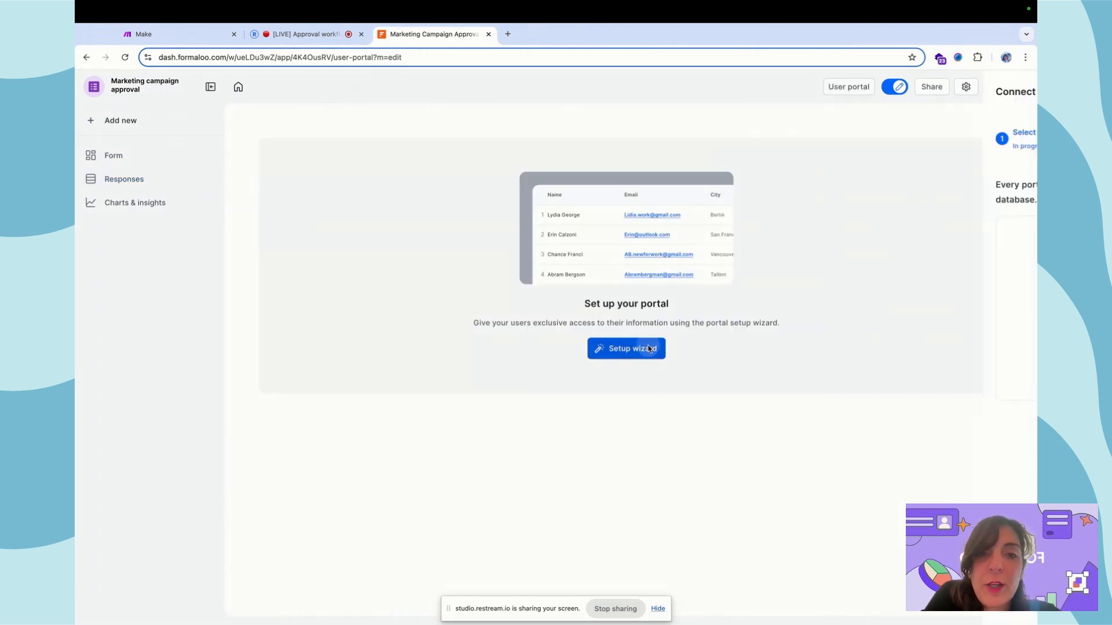
left_click(640, 349)
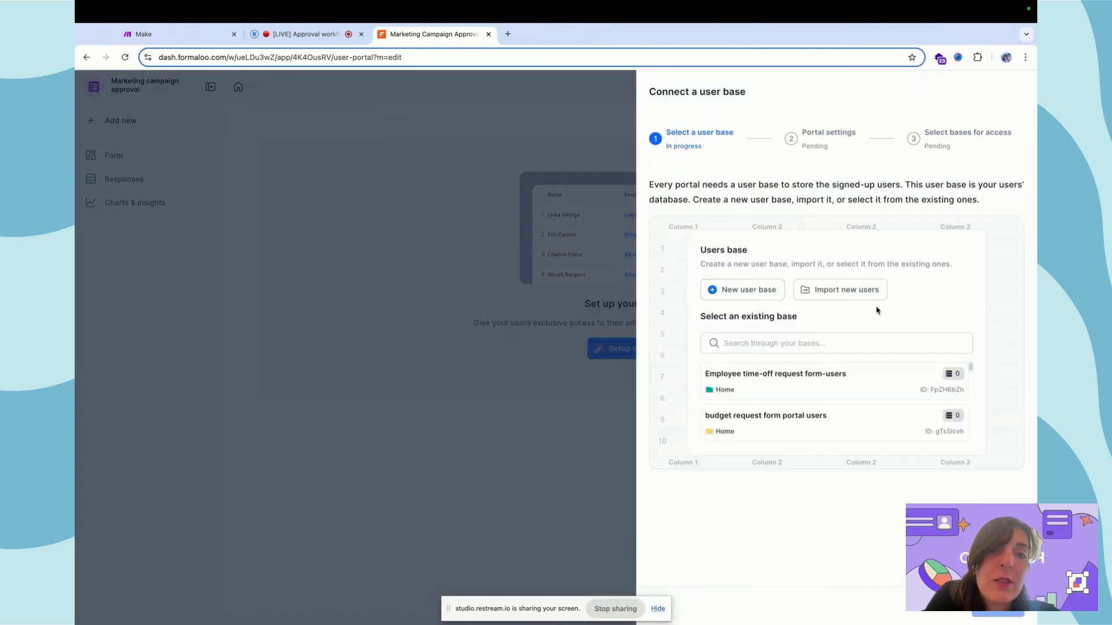
left_click(845, 292)
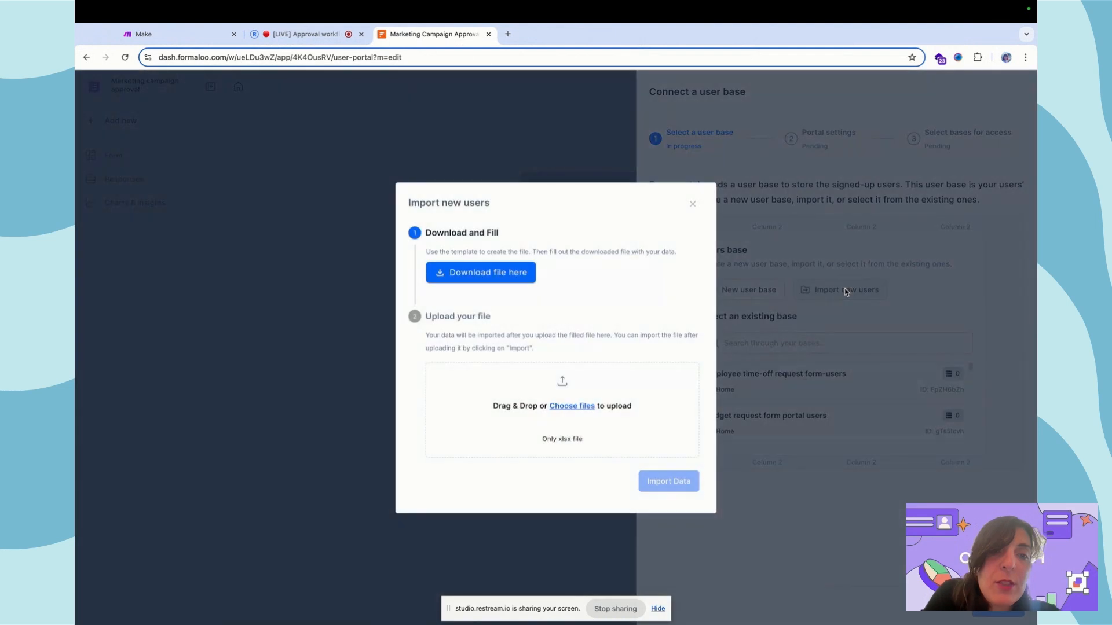
left_click(508, 285)
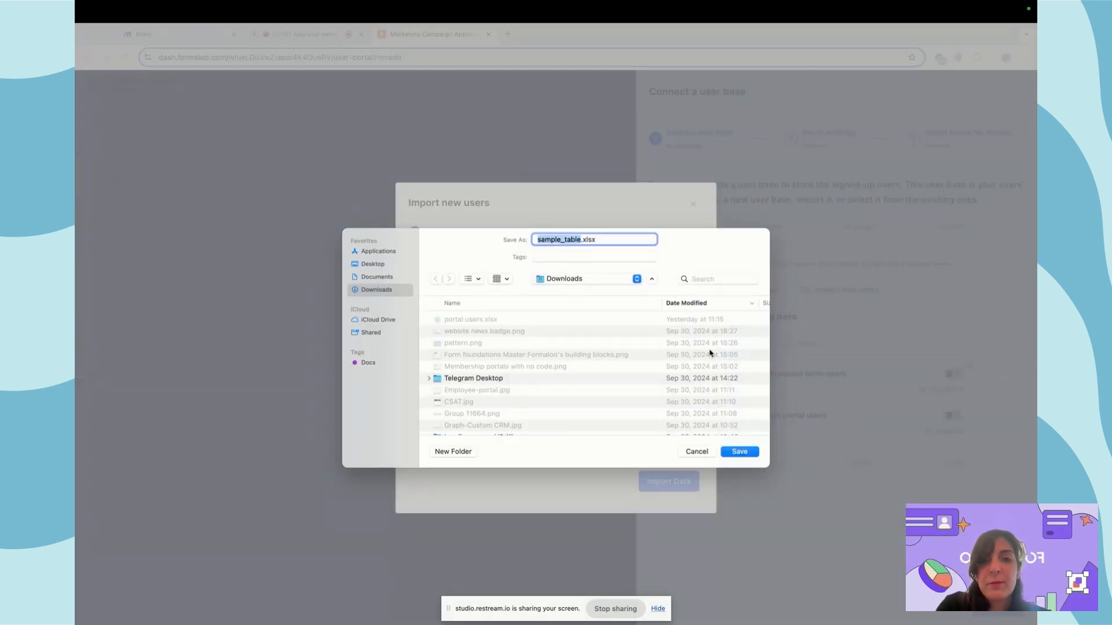
left_click(739, 451)
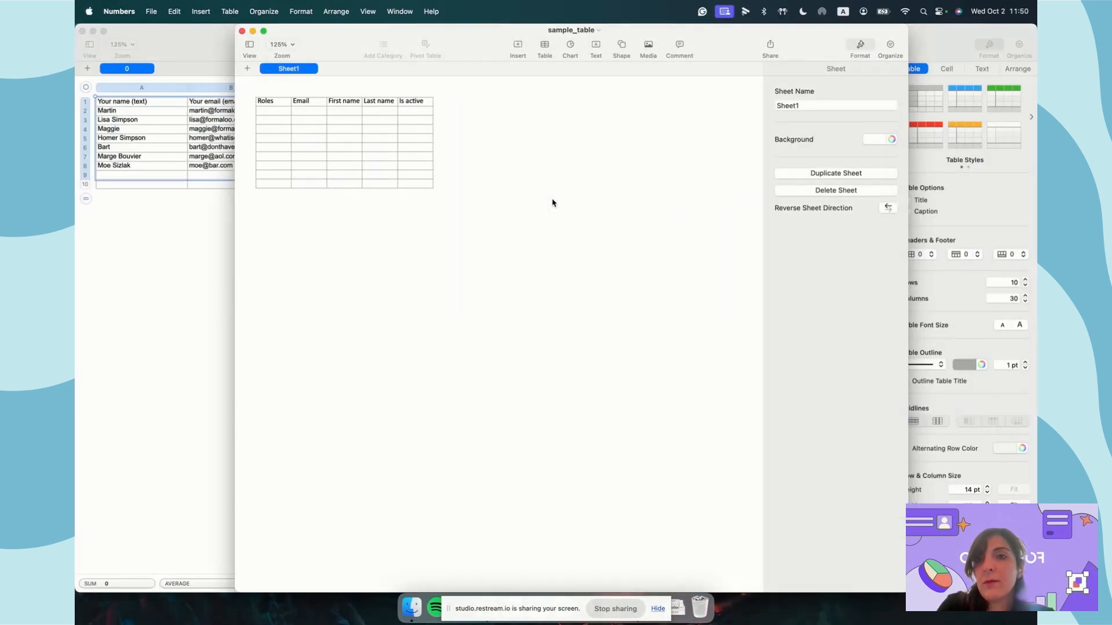
- Enter the Marketing head role in cell A2 and widen column A to fit it
left_click(83, 31)
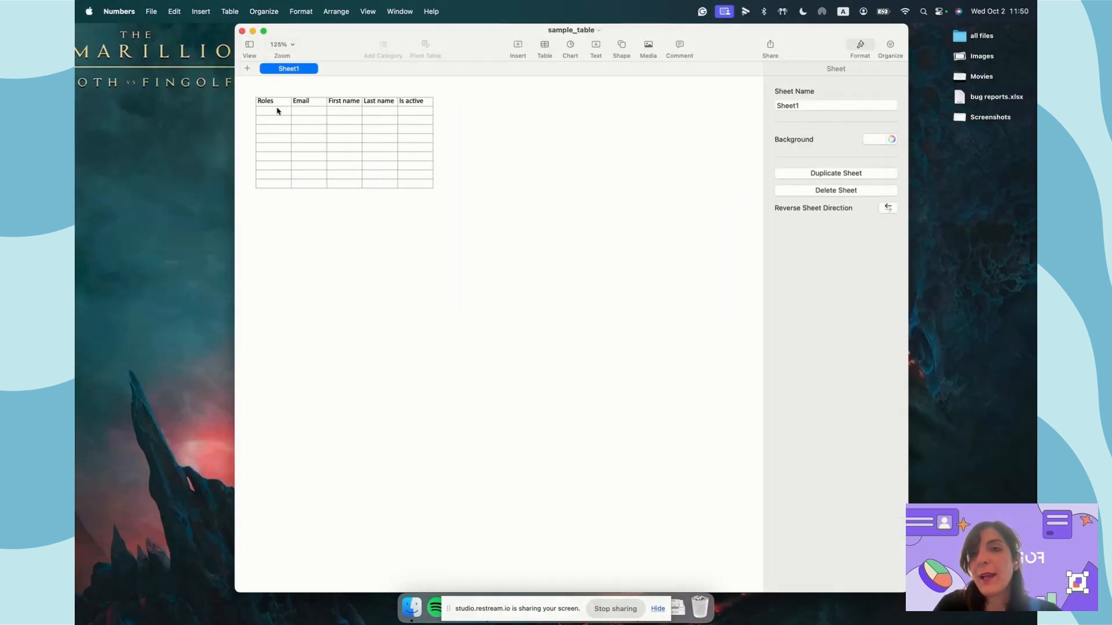
left_click(276, 112)
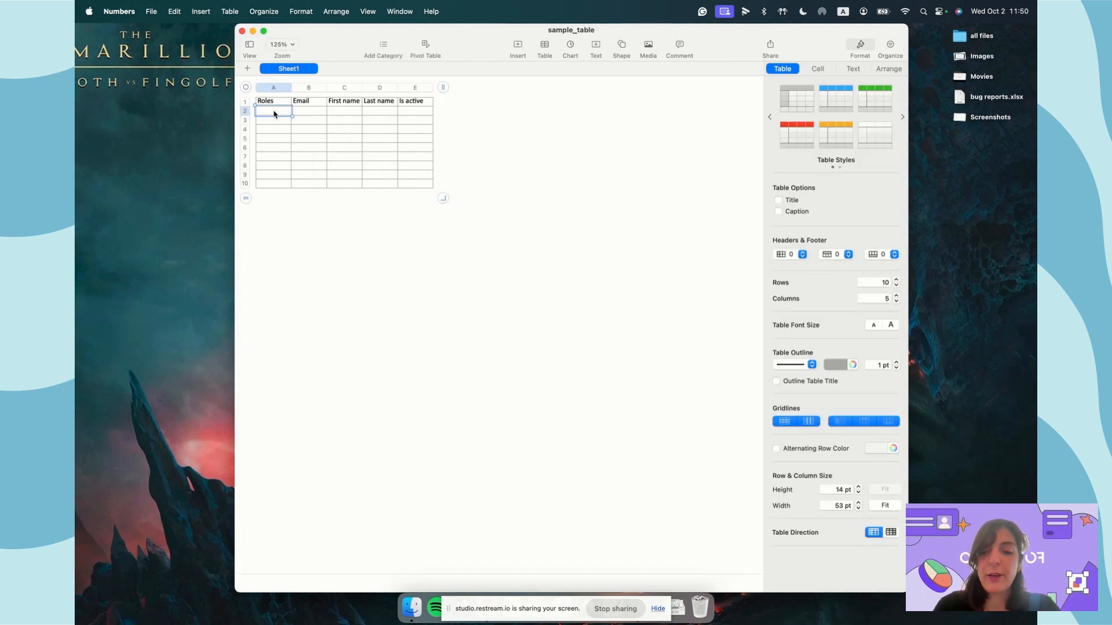
type("Marchting head")
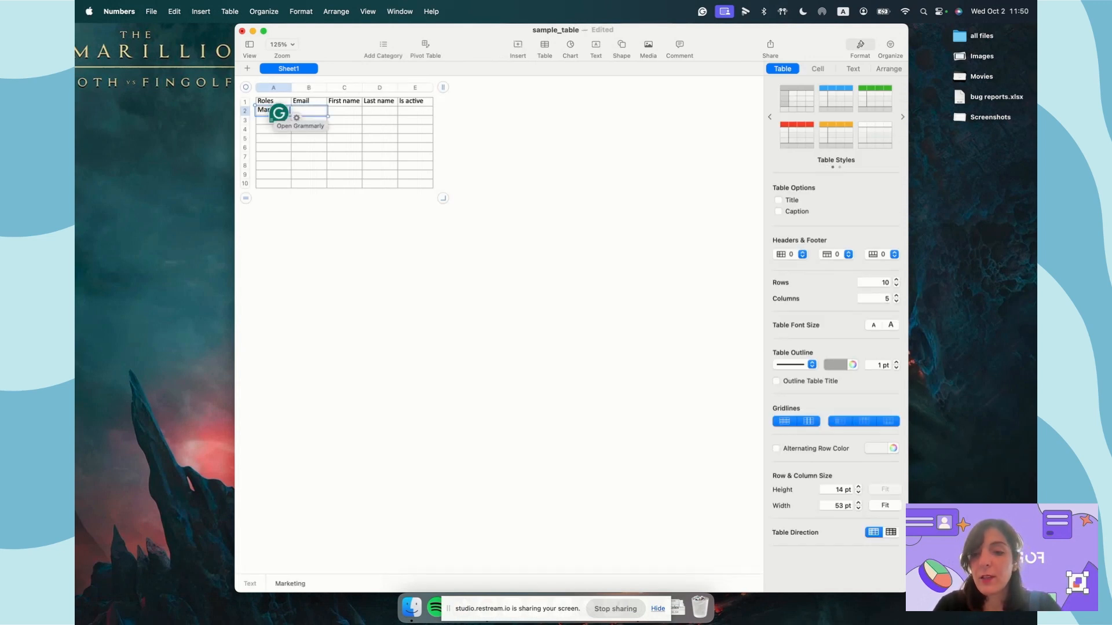
left_click(379, 205)
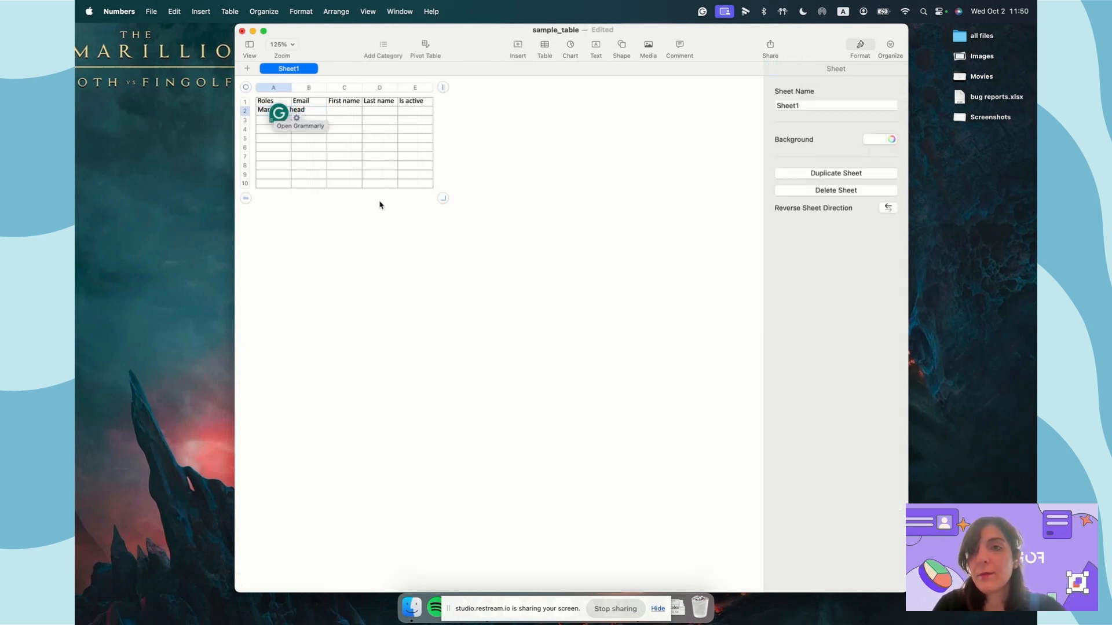
double_click(234, 54)
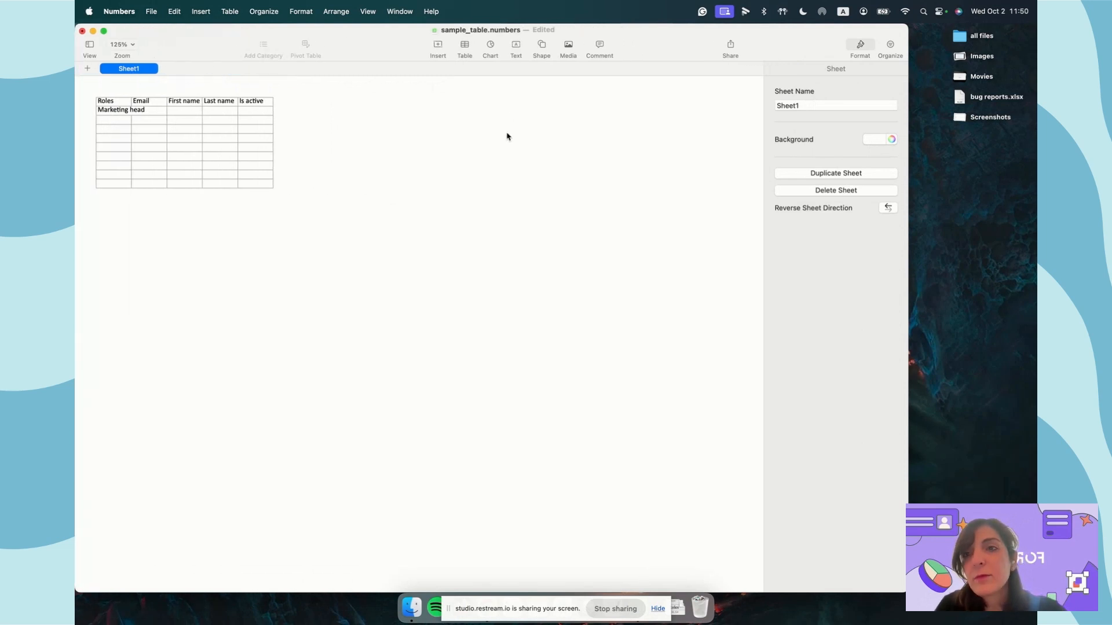
left_click(193, 121)
left_click_drag(131, 87, 199, 87)
- Fill in the Marketing head's email, first name and last name in row 2
left_click(211, 114)
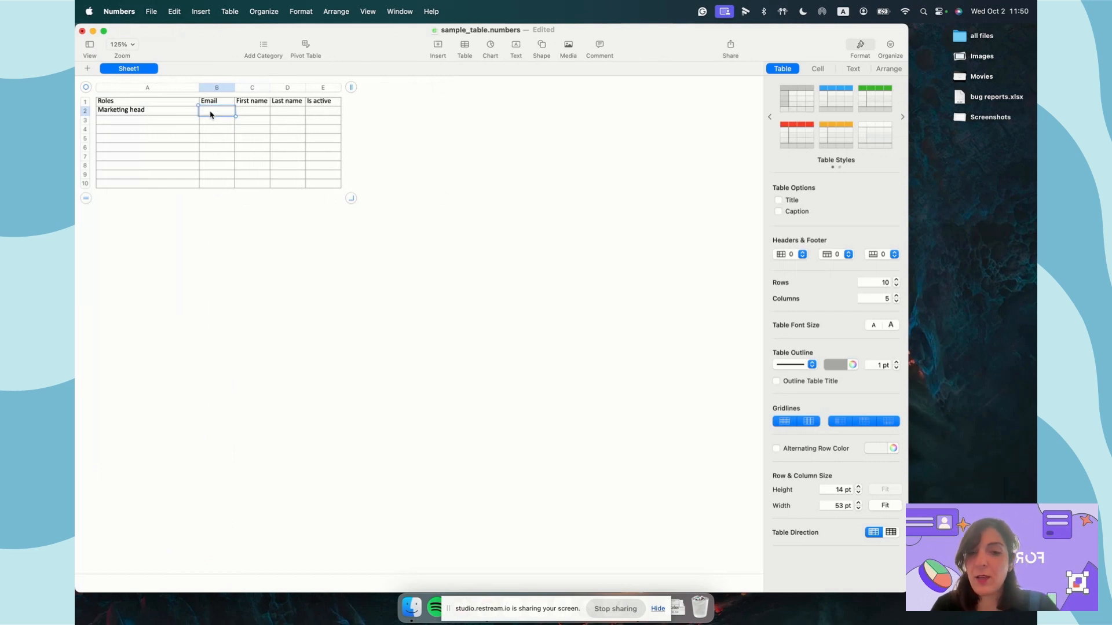
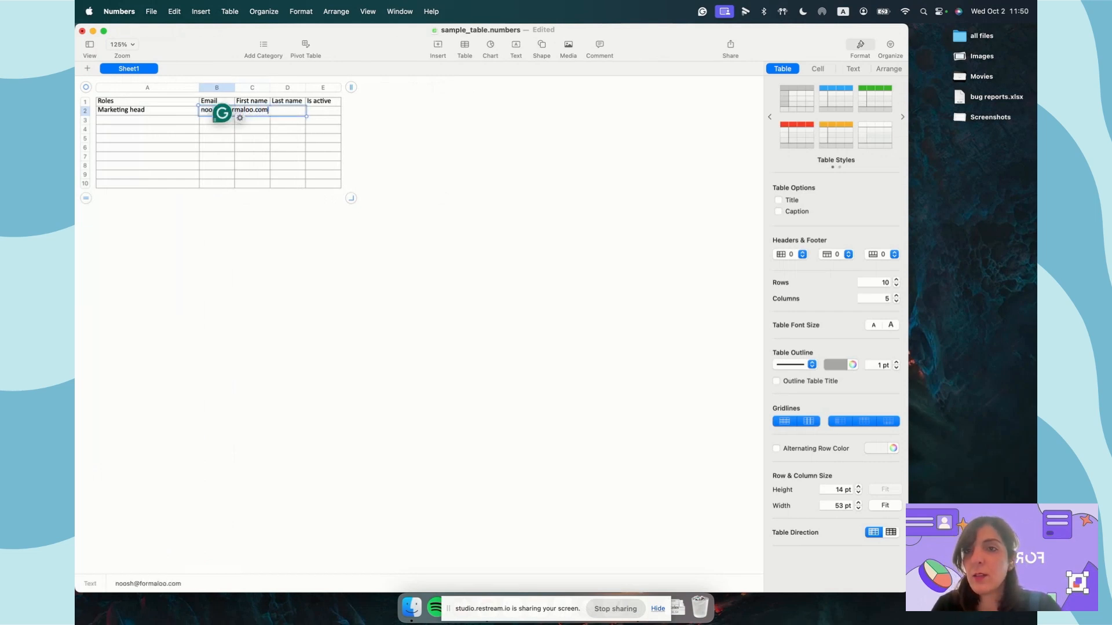
key("Tab")
double_click(234, 85)
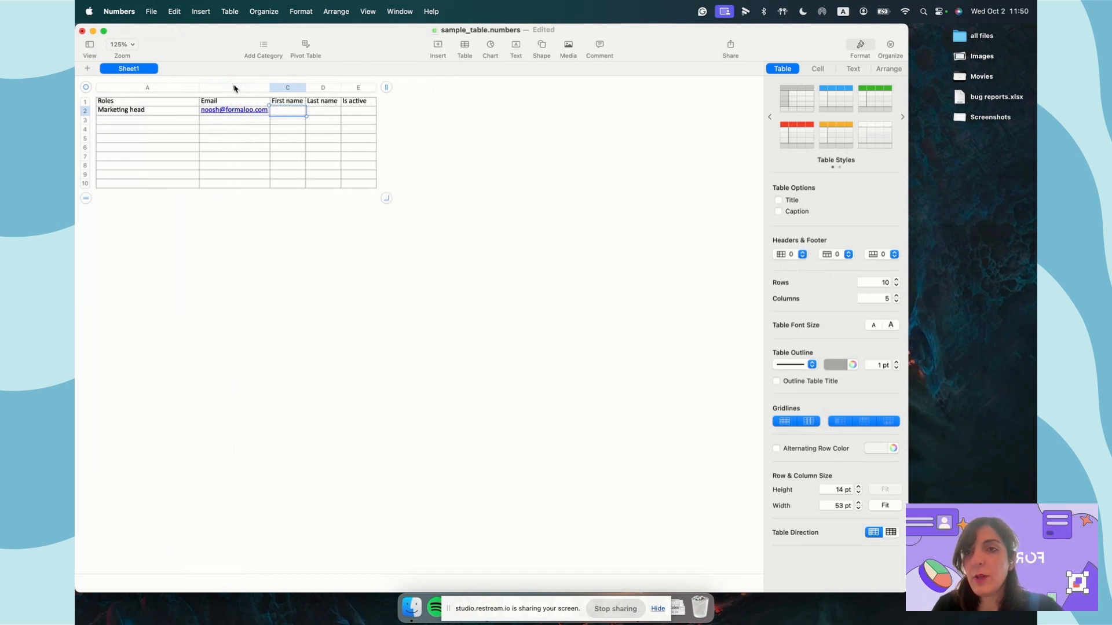
key("Tab")
key("Tab")
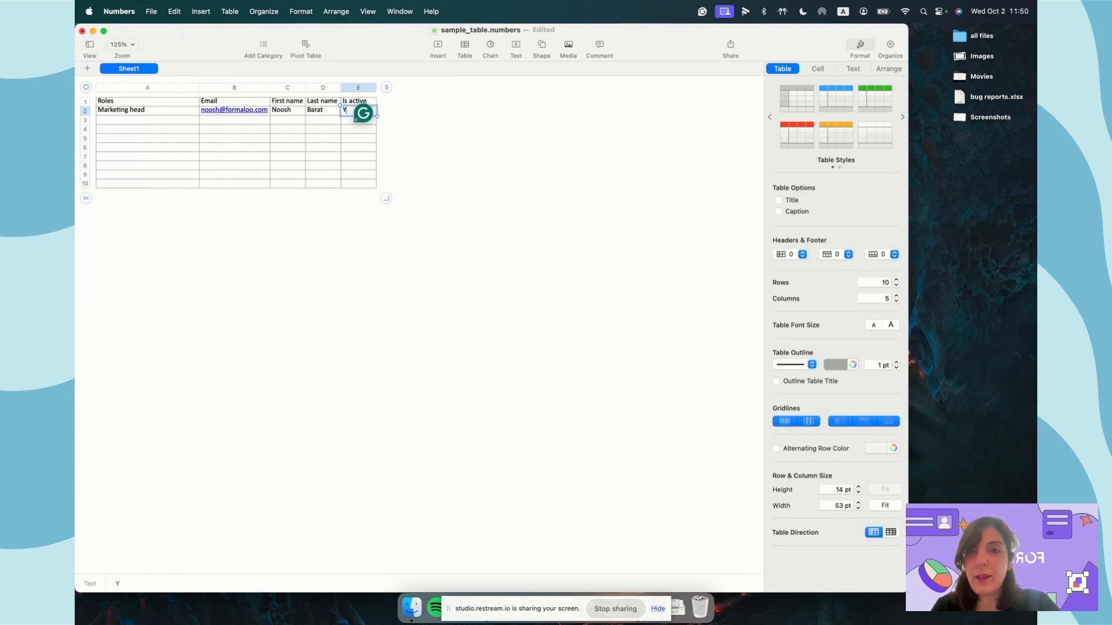
key("Return")
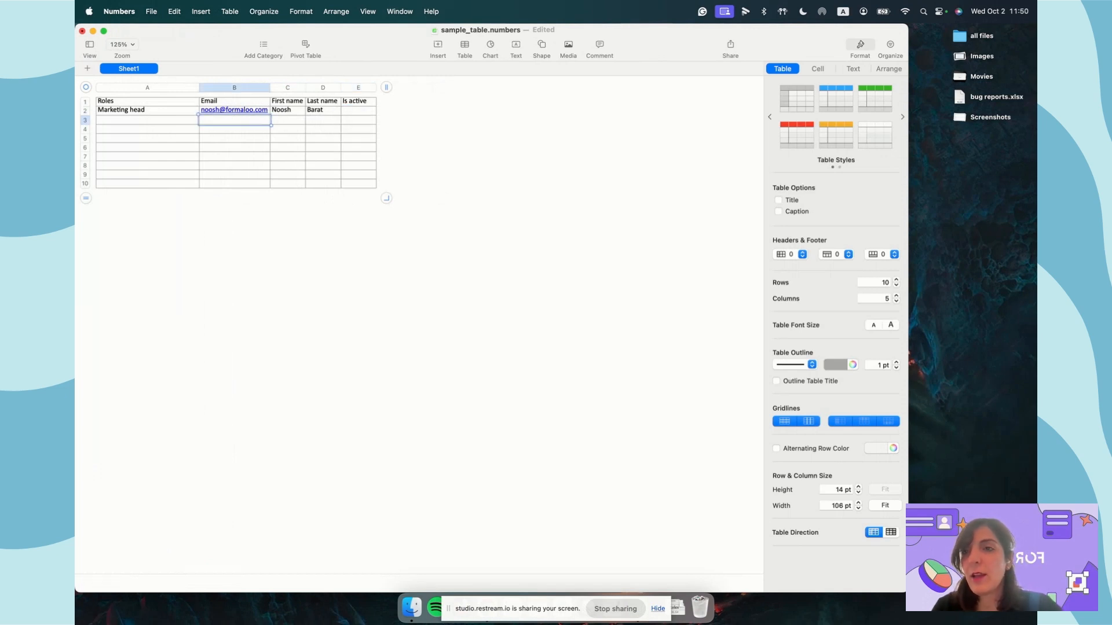
- Add the roles Sales head, CEO, CMO and CTO below Marketing head
left_click(137, 110)
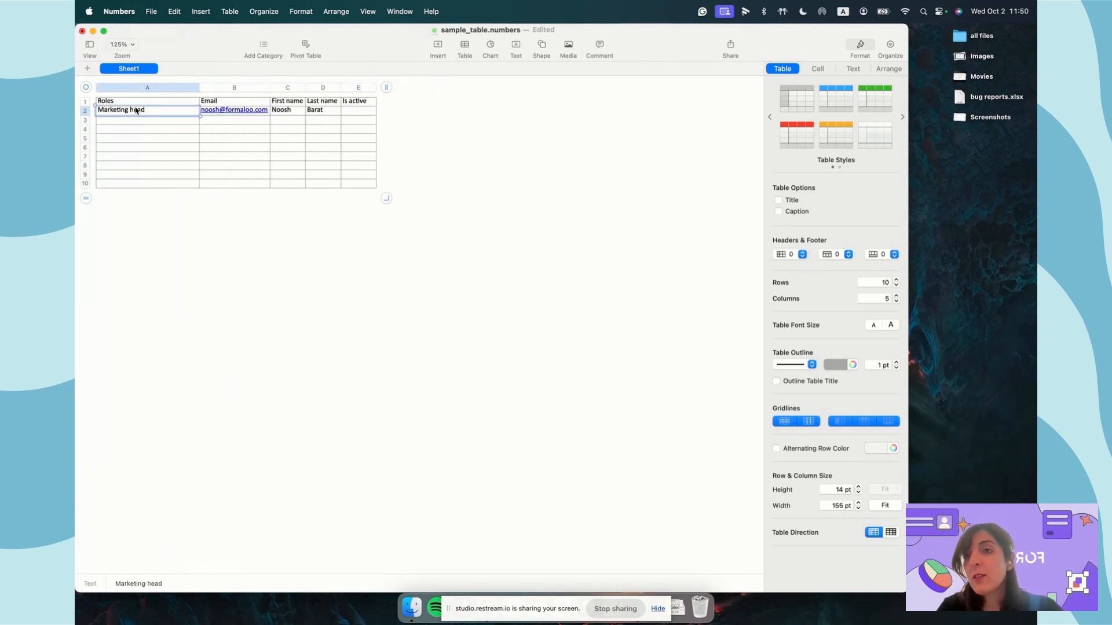
left_click(150, 13)
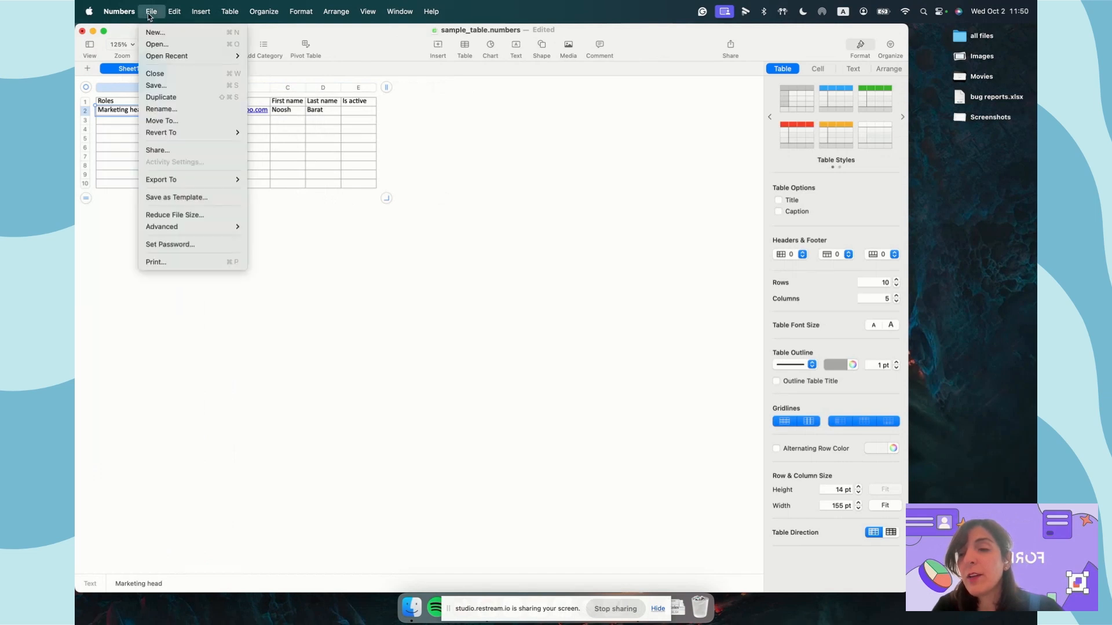
key("Escape")
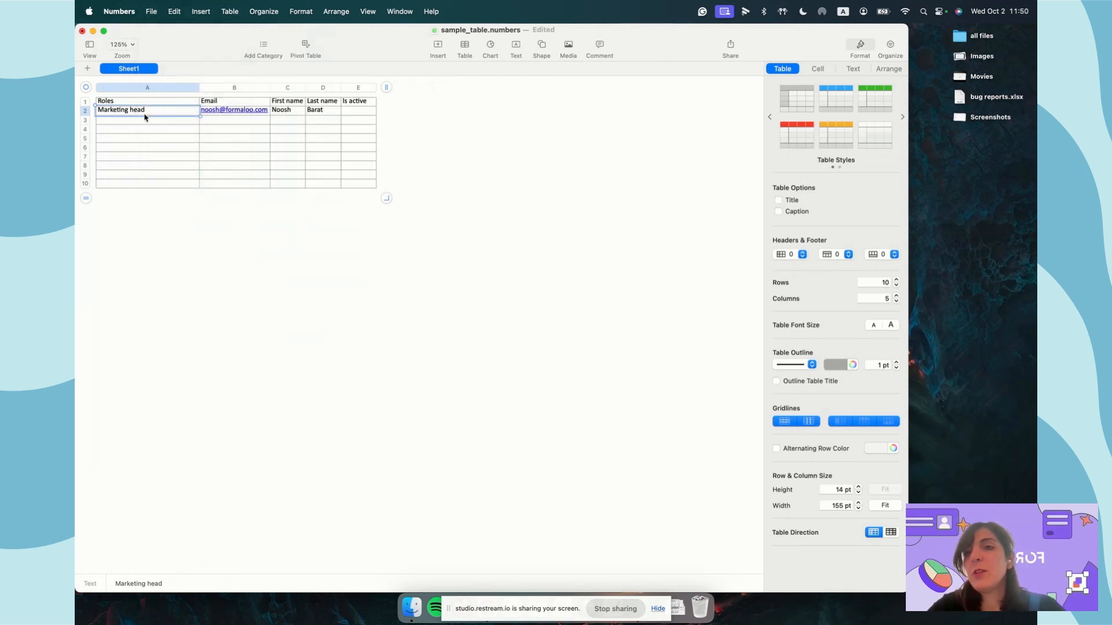
left_click(140, 123)
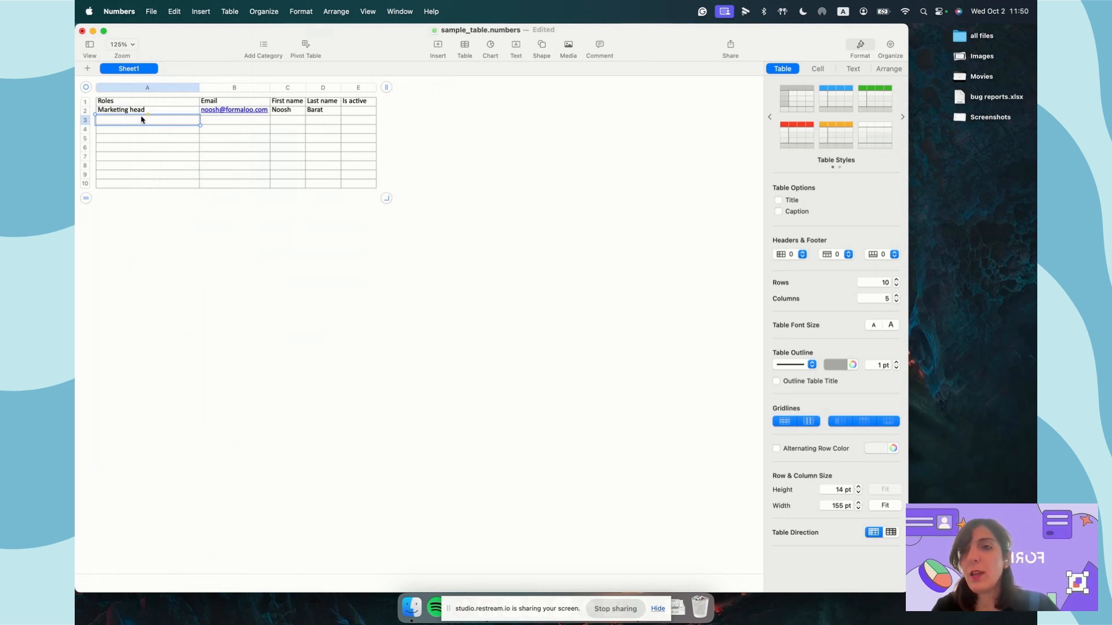
type("Sales head")
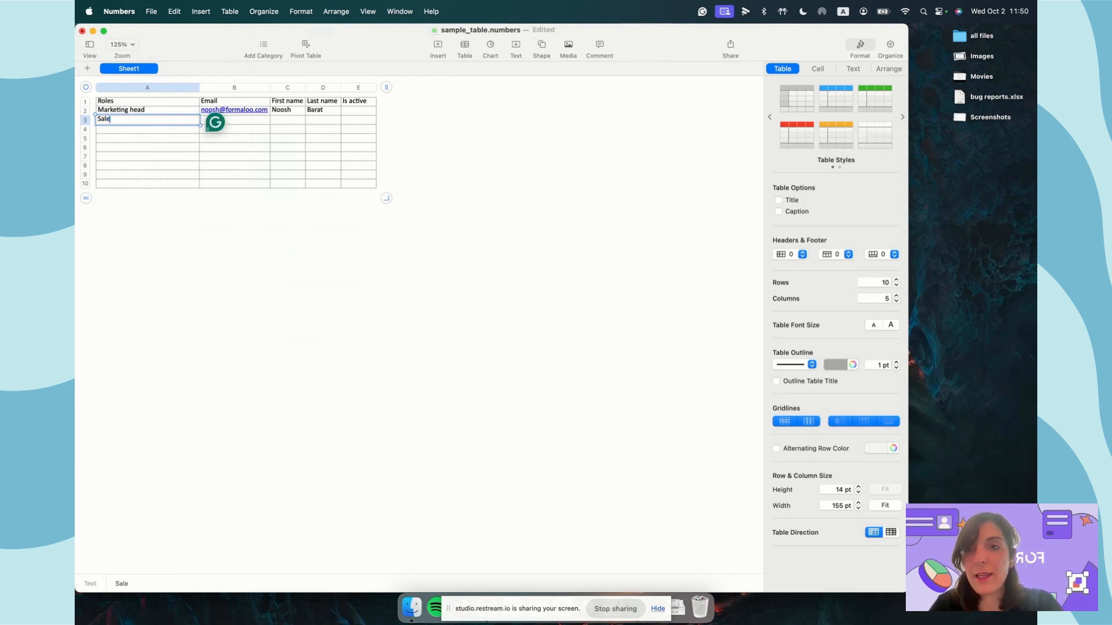
key("Return")
type("E")
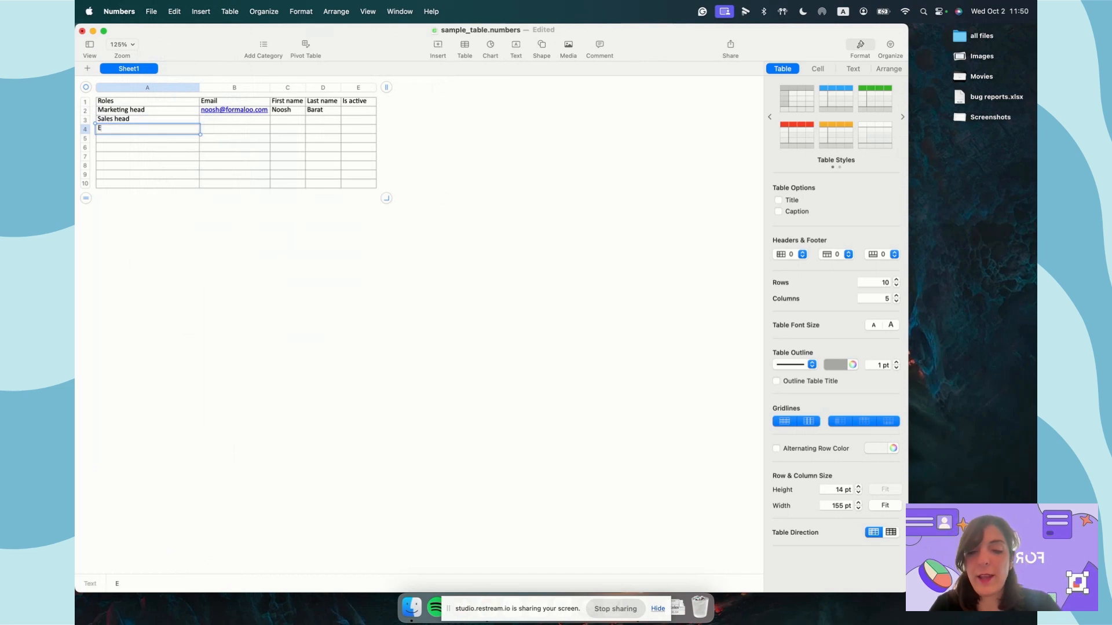
key("BackSpace")
type("CEO")
key("Return")
type("CMO")
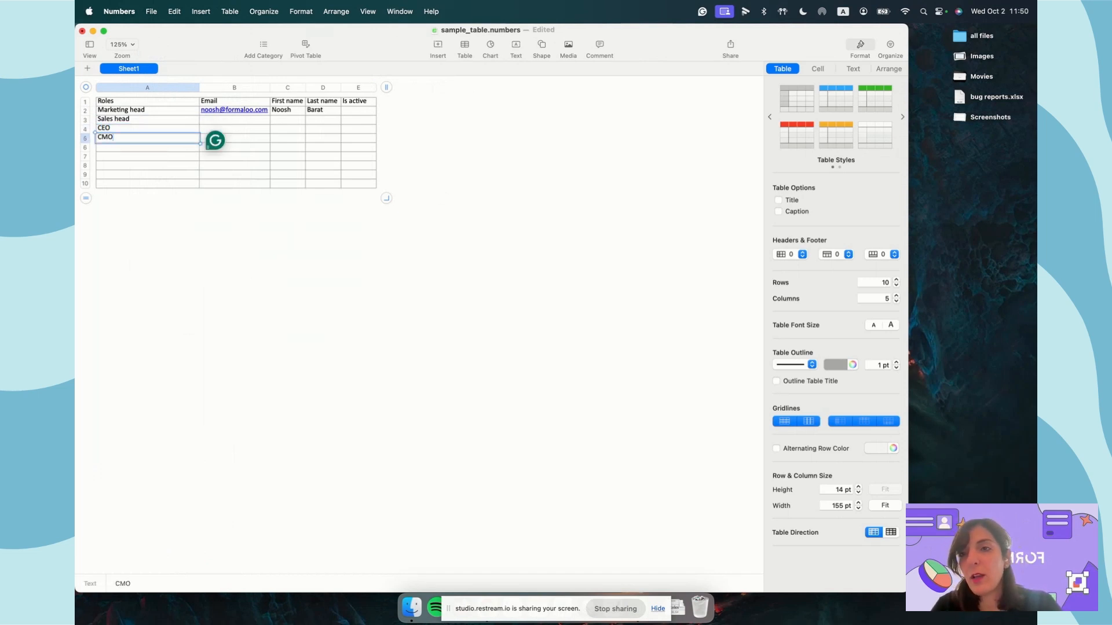
key("Return")
type("CTO")
key("Return")
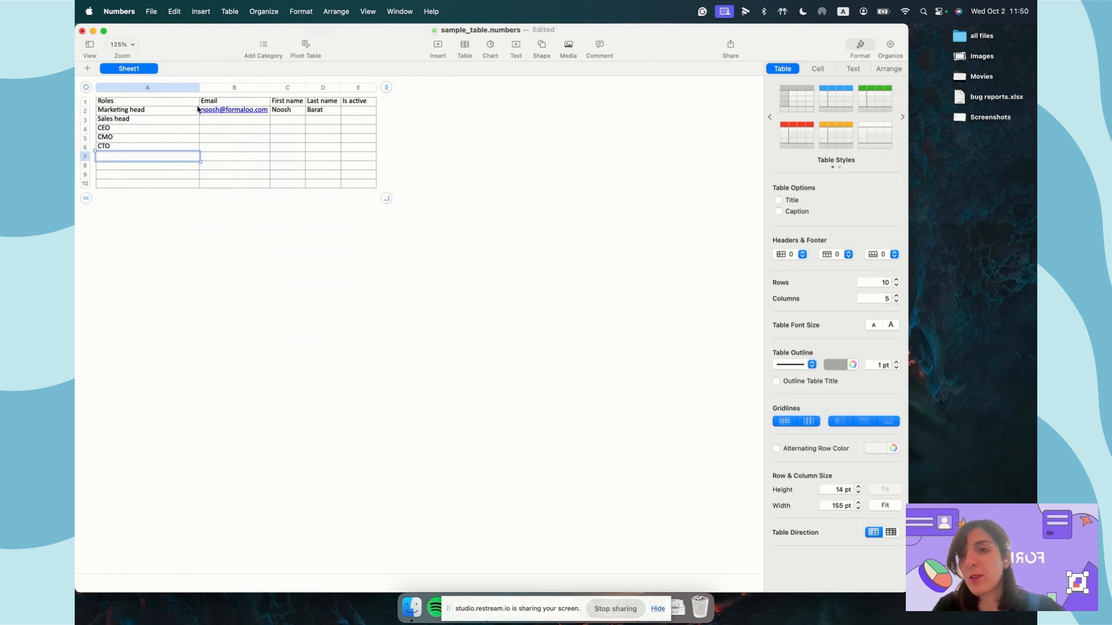
- Give the Sales head row its email address, first name 'sales' and last name 'head'
left_click(212, 121)
type("fa")
key("BackSpace")
key("BackSpace")
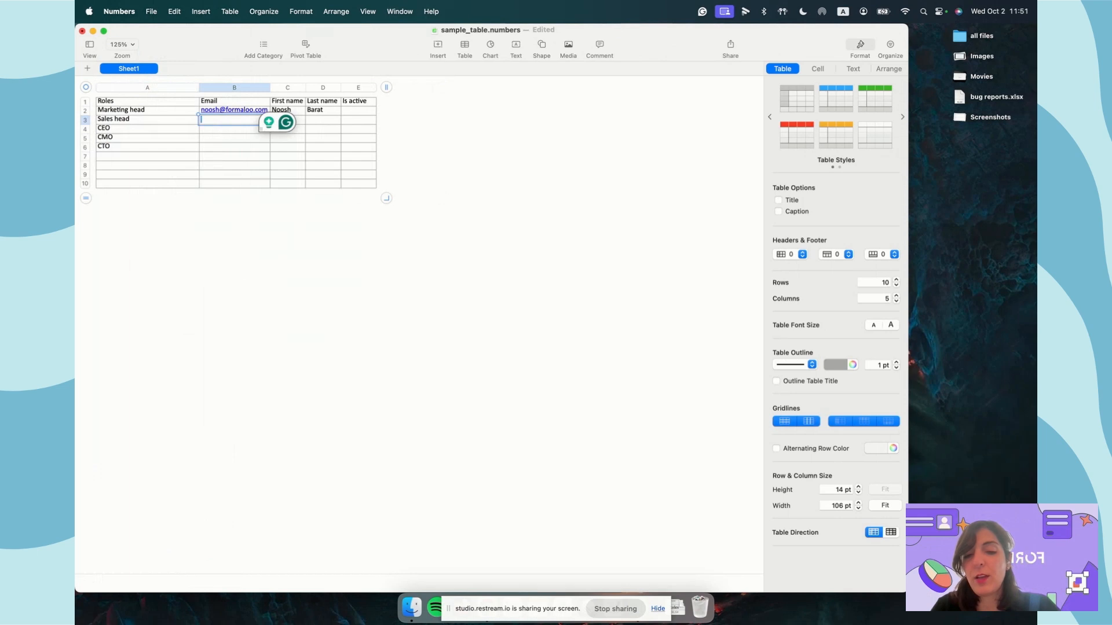
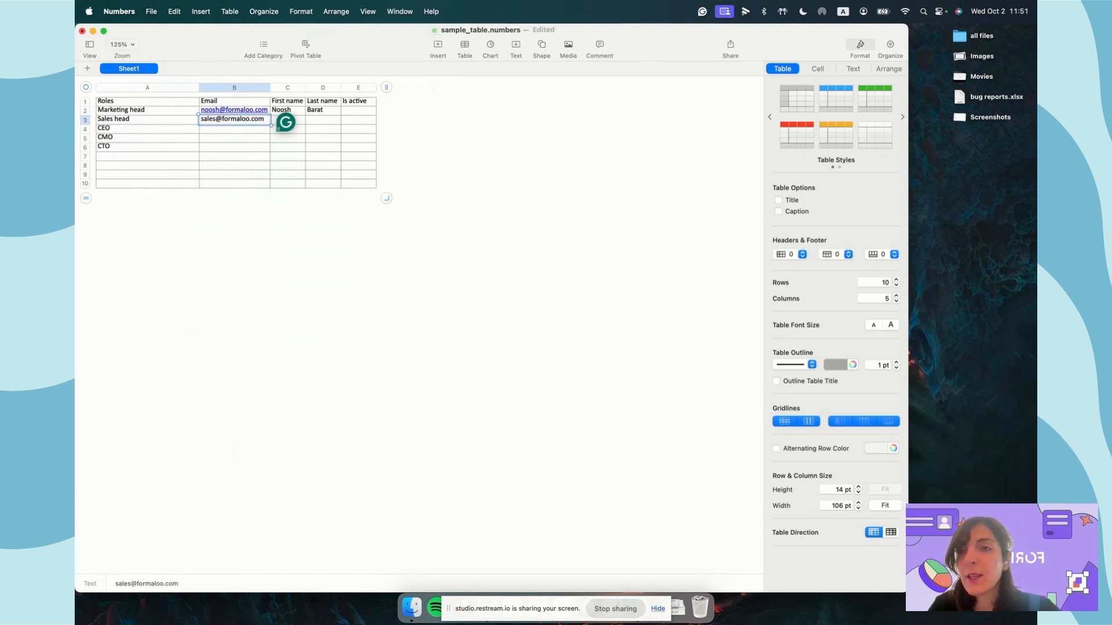
key("Return")
left_click(288, 119)
type("sales")
key("Tab")
type("head")
key("Return")
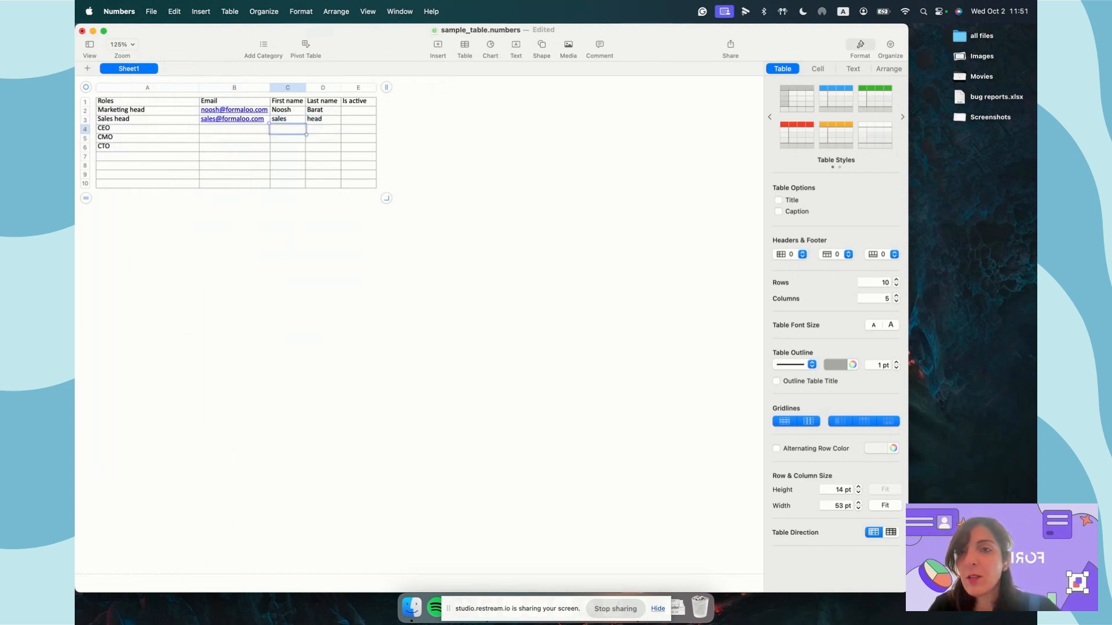
- Delete rows 4 through 10, leaving only the Marketing head and Sales head rows
left_click_drag(85, 130, 85, 151)
key("shift+super+Down")
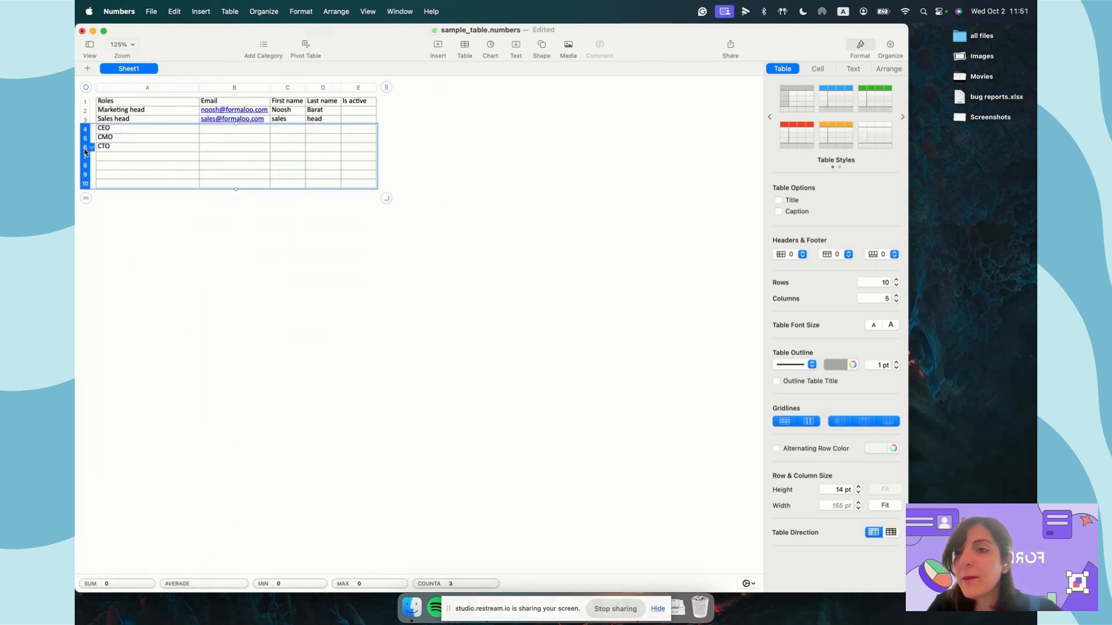
left_click(91, 148)
left_click(154, 201)
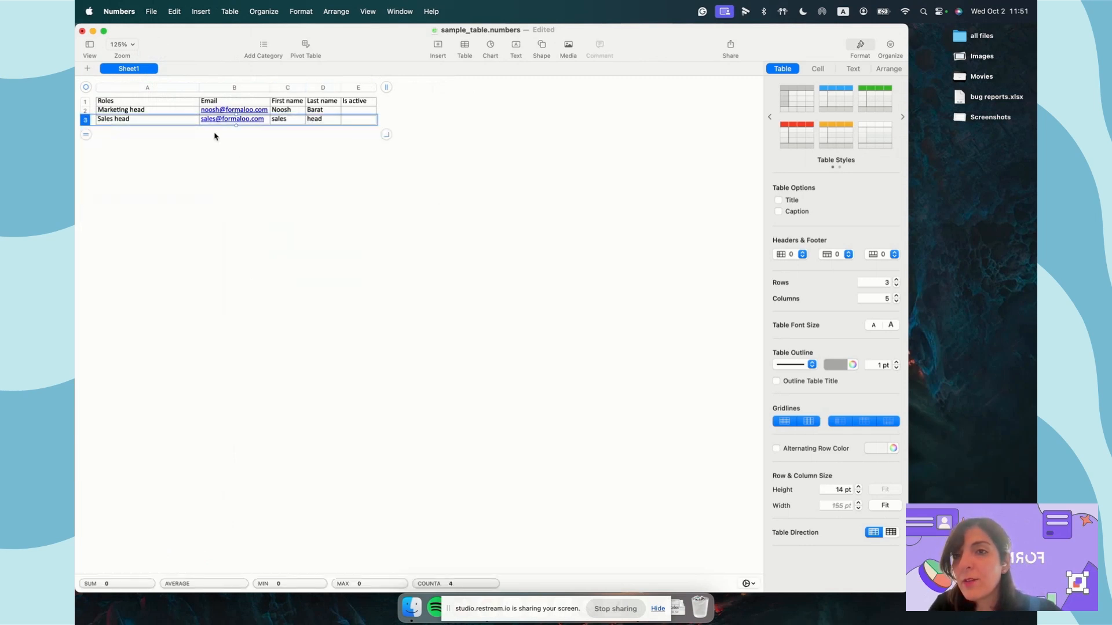
left_click(186, 114)
- Export the table as an Excel workbook
left_click(151, 11)
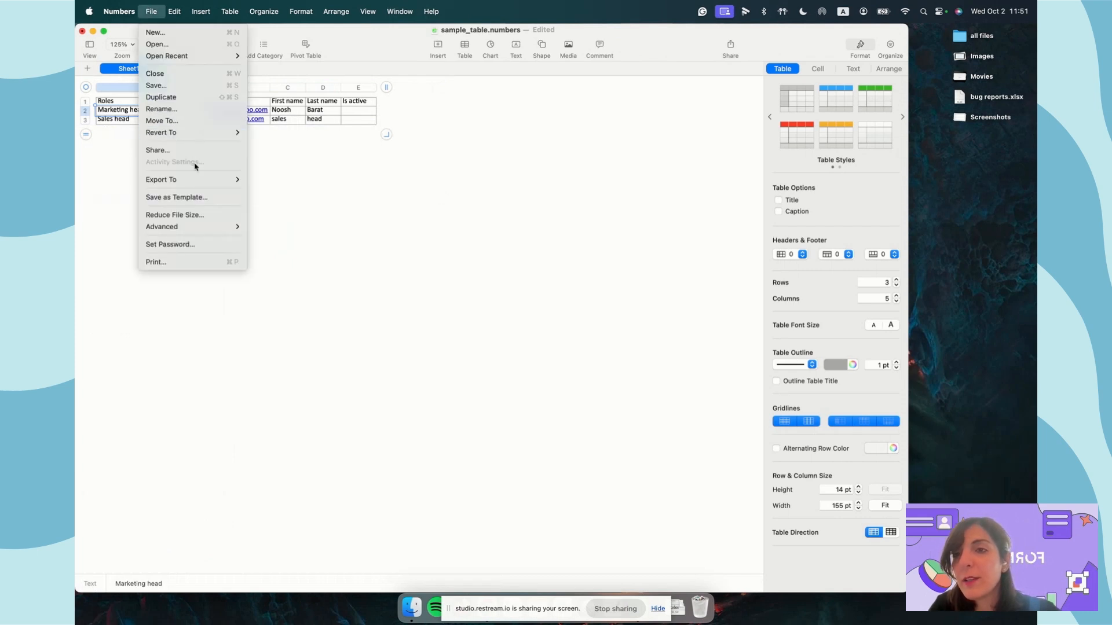
mouse_move(209, 182)
left_click(267, 191)
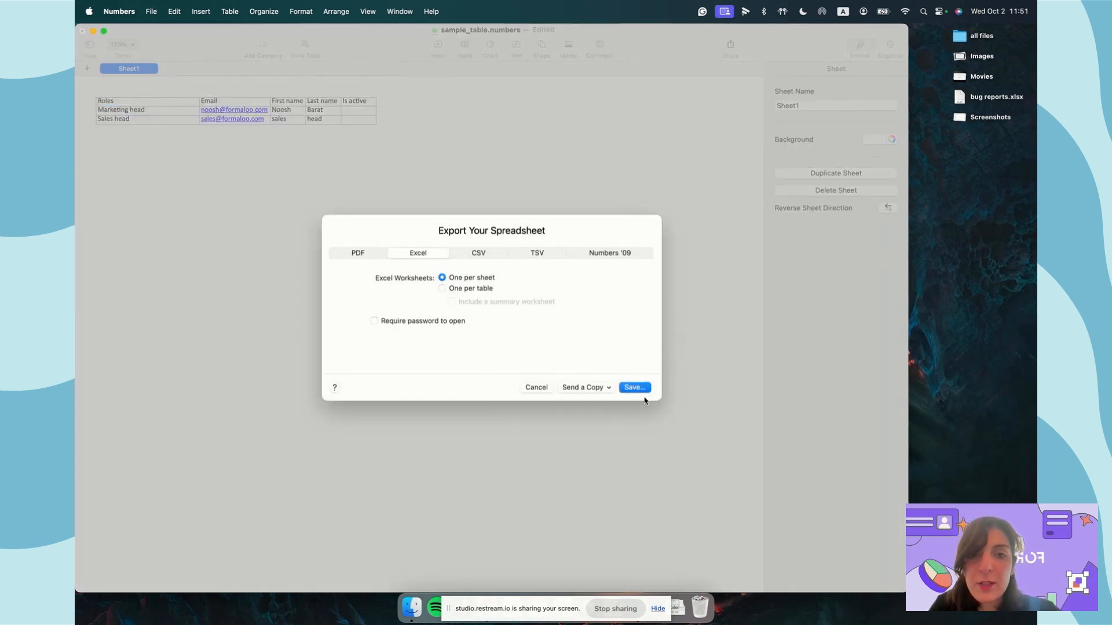
left_click(639, 388)
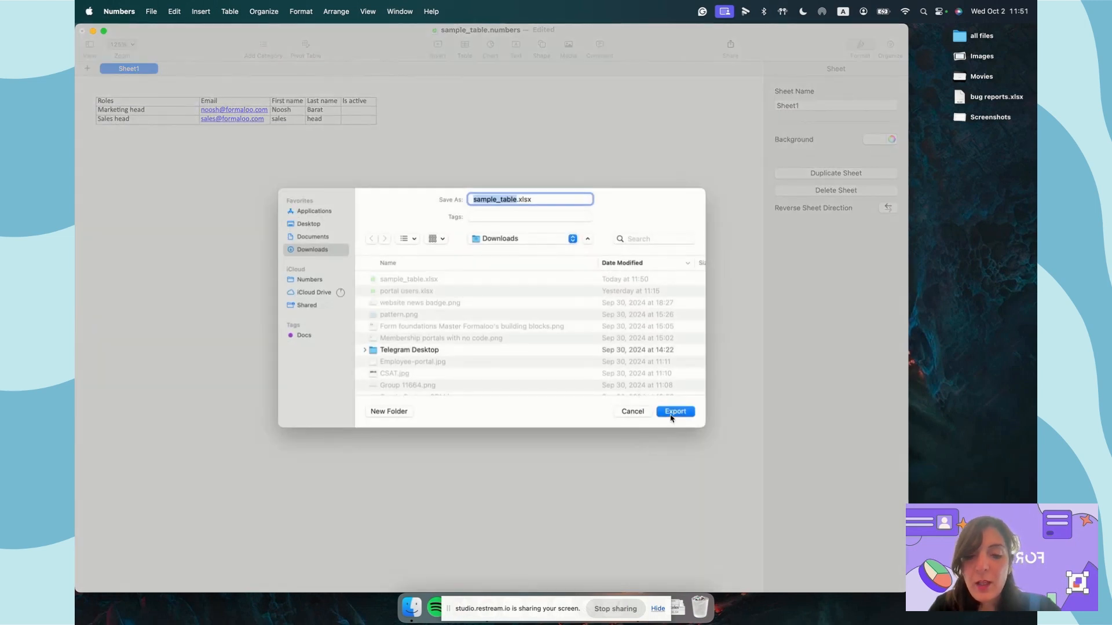
- Name the Excel export 'users' and save it
type("users.xlsx")
left_click(671, 414)
key("ctrl+Right")
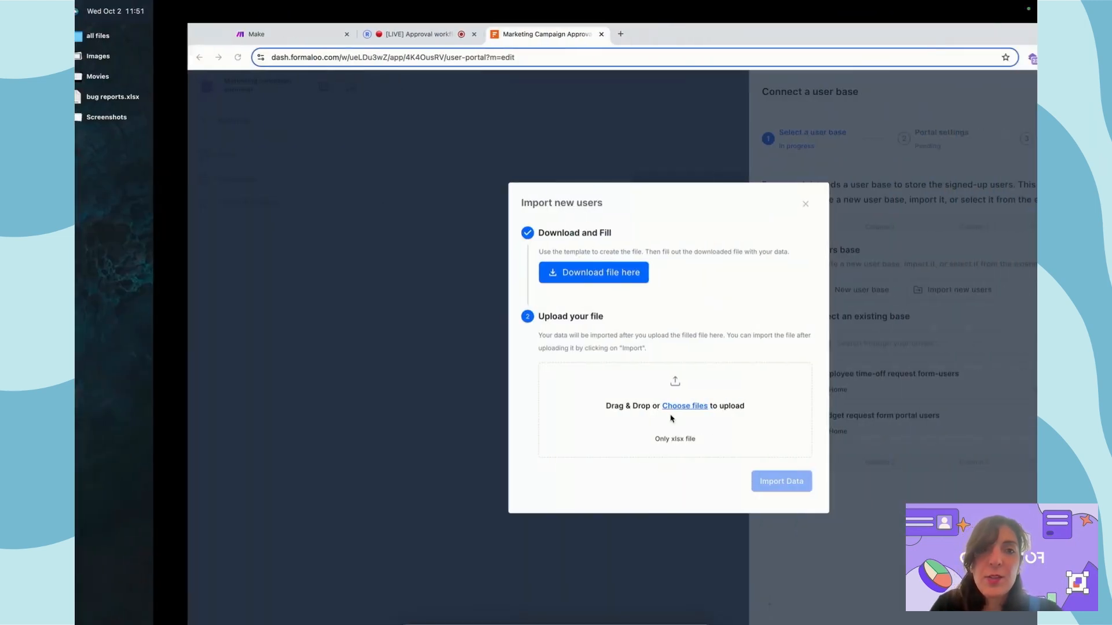
- Upload users.xlsx in Import new users and import the data
left_click(561, 385)
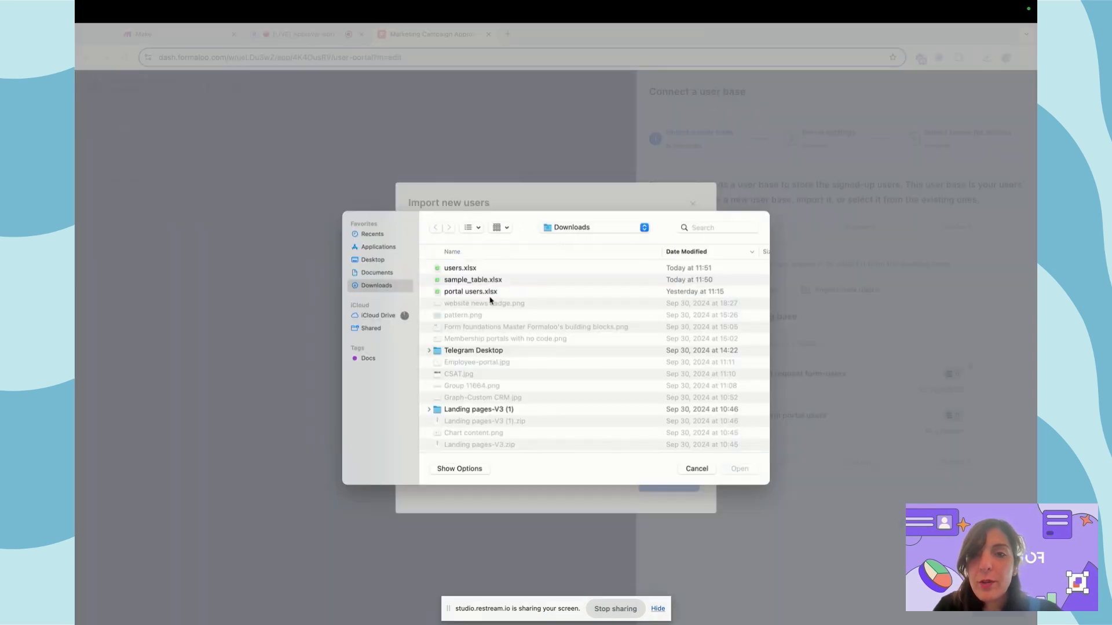
double_click(459, 269)
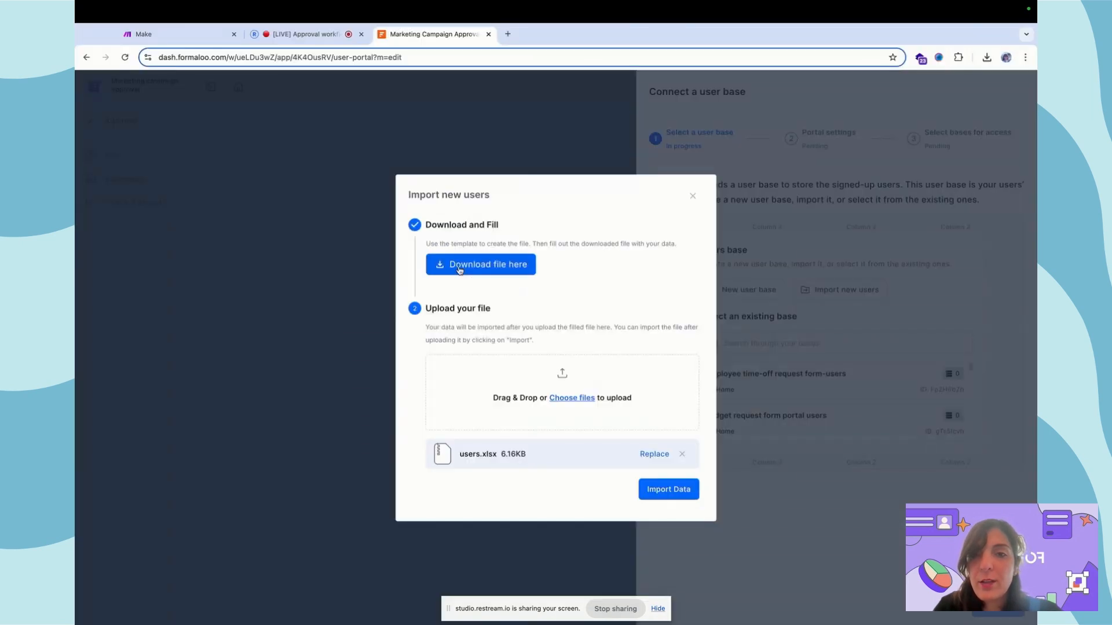
left_click(681, 497)
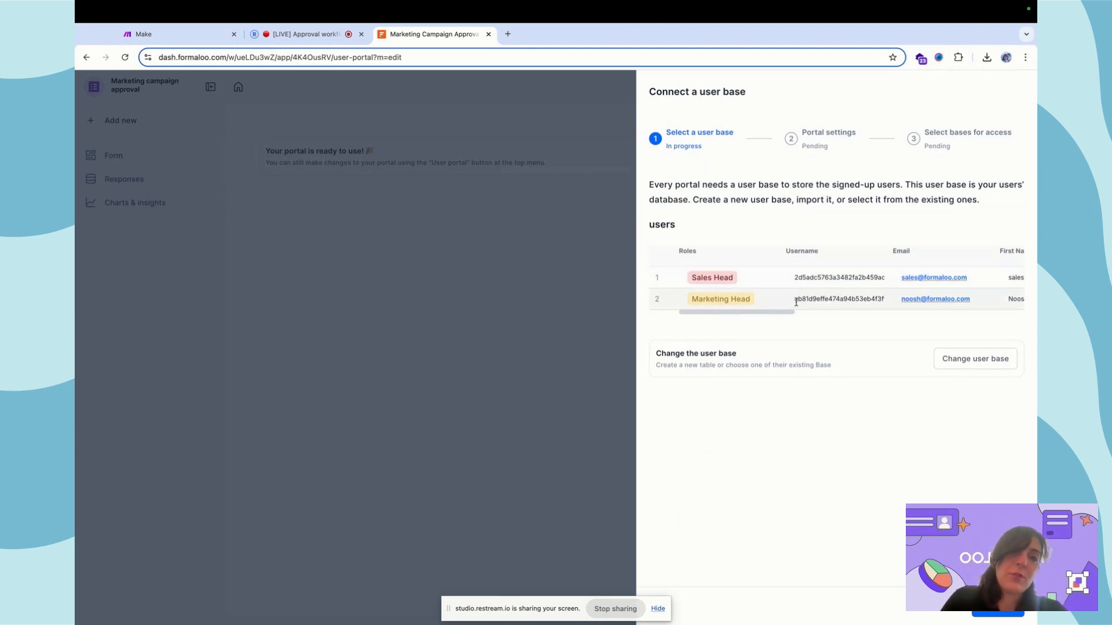
scroll(797, 302, "right", 8)
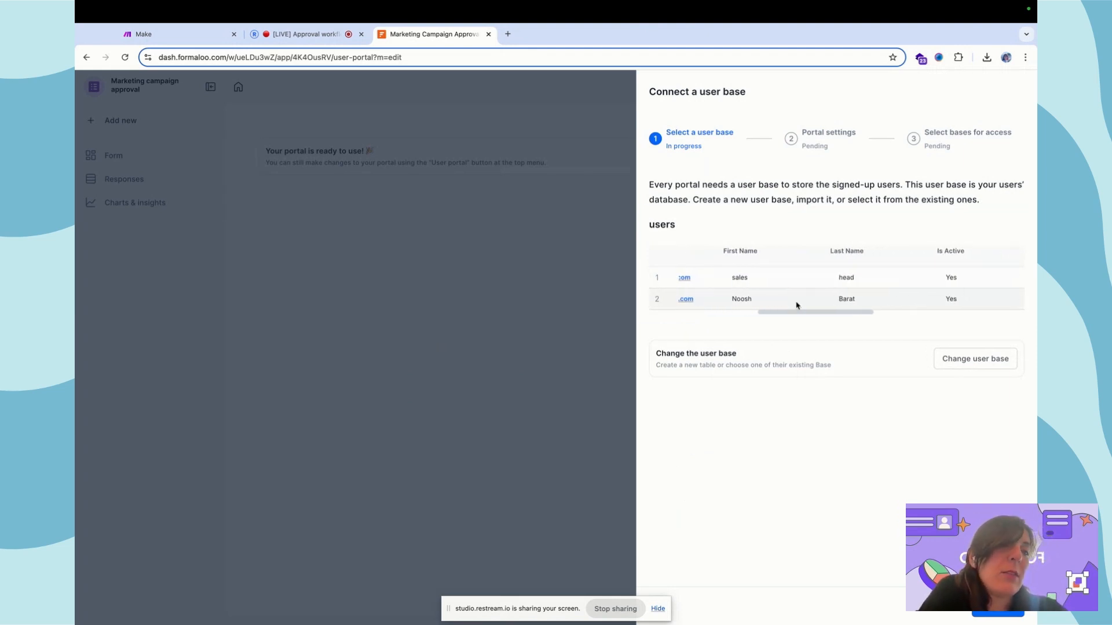
scroll(796, 302, "left", 8)
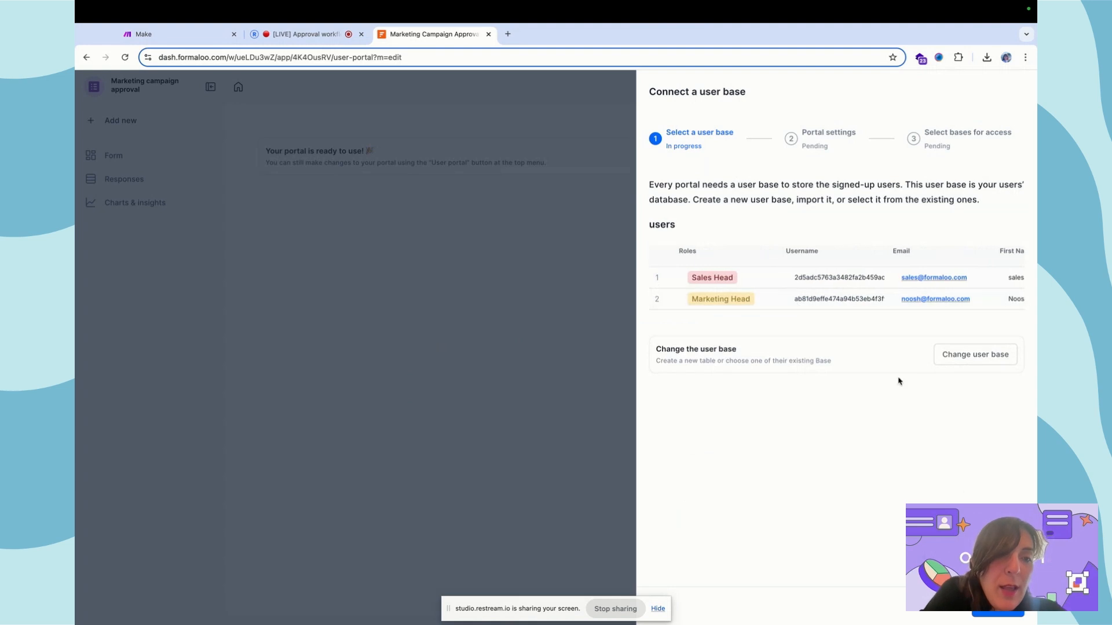
- Enable OTP login for the portal, keeping new user sign-ups allowed
left_click(1006, 614)
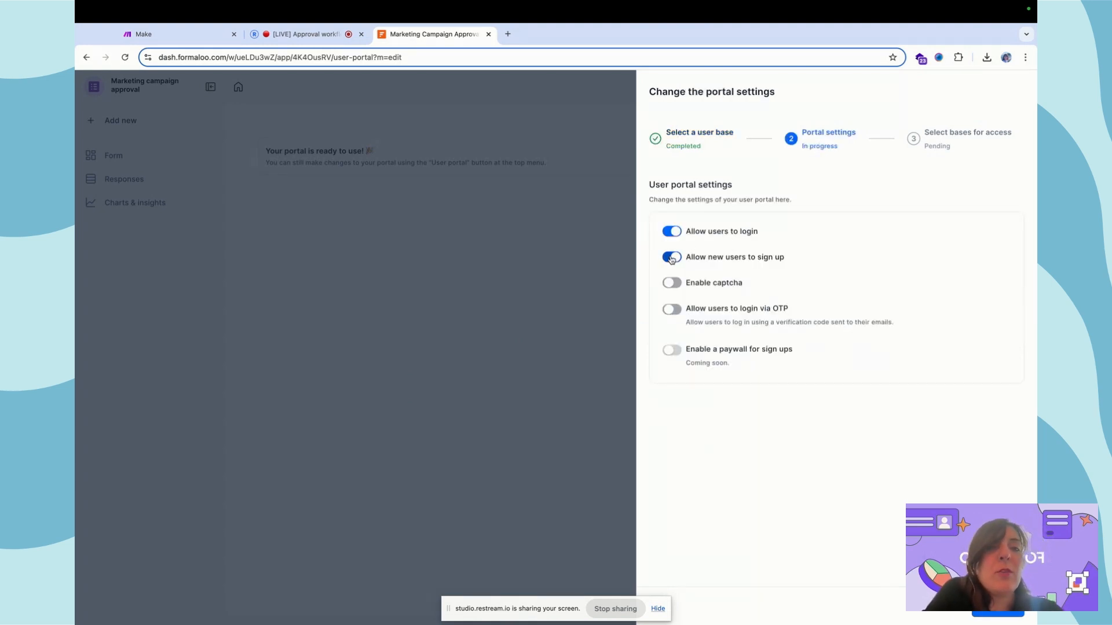
left_click(672, 309)
left_click(675, 257)
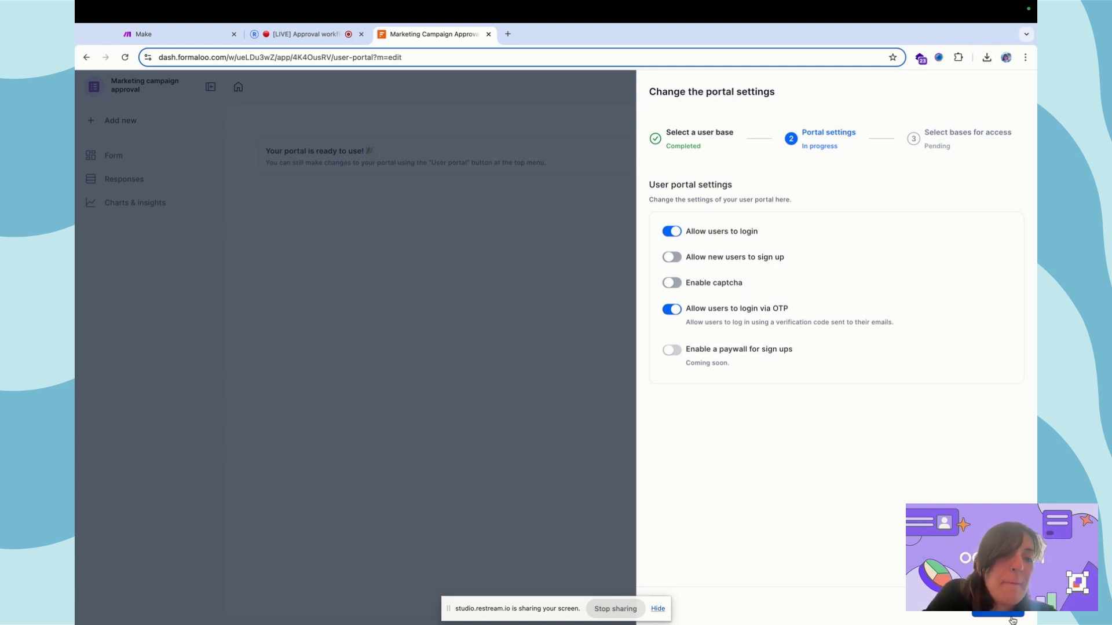
left_click(672, 256)
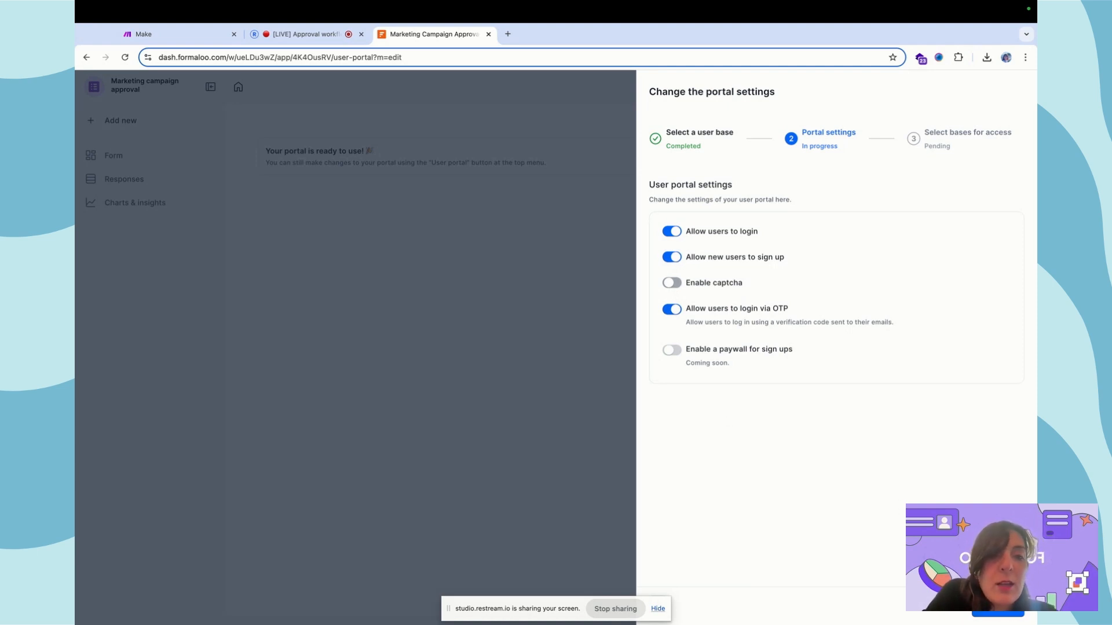
left_click(995, 611)
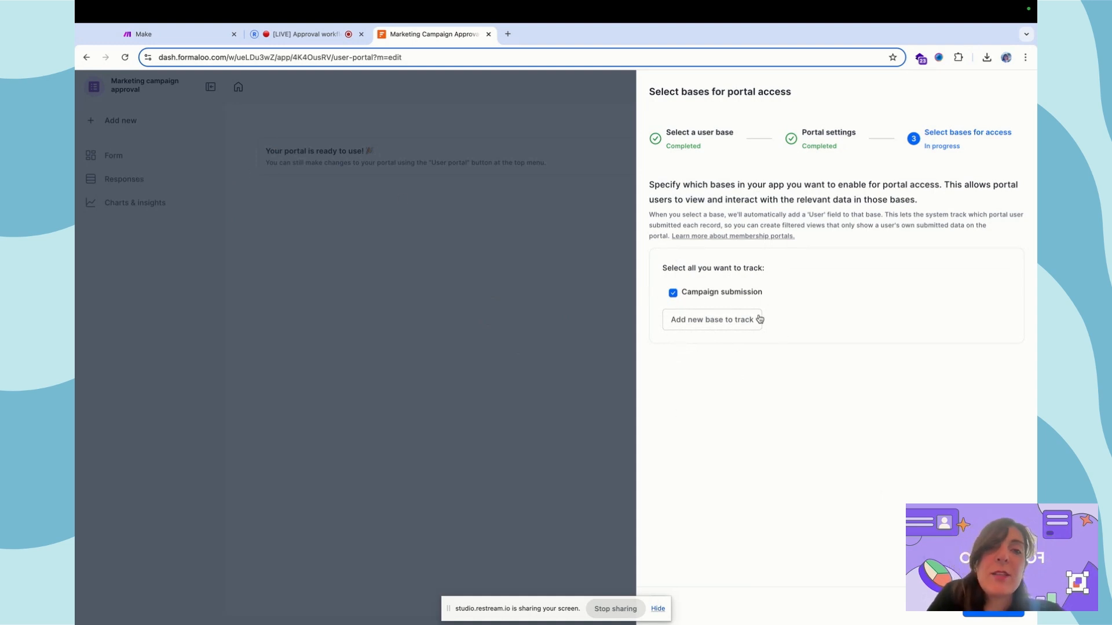
- Finish the portal setup with Campaign submission tracked and return to the Campaign submission form
left_click(1001, 612)
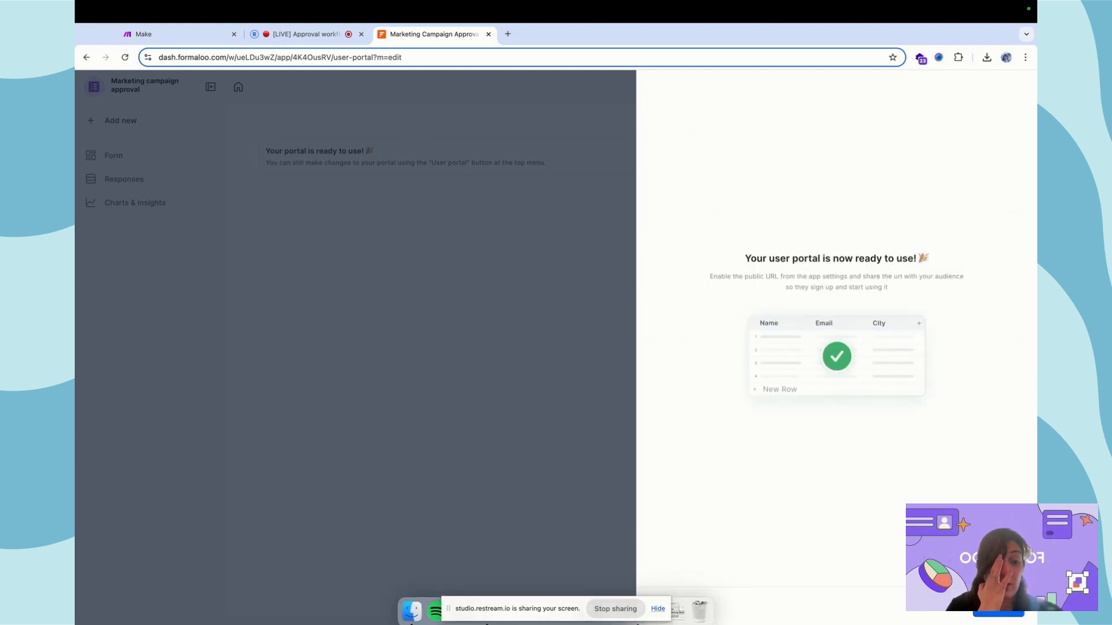
left_click(998, 610)
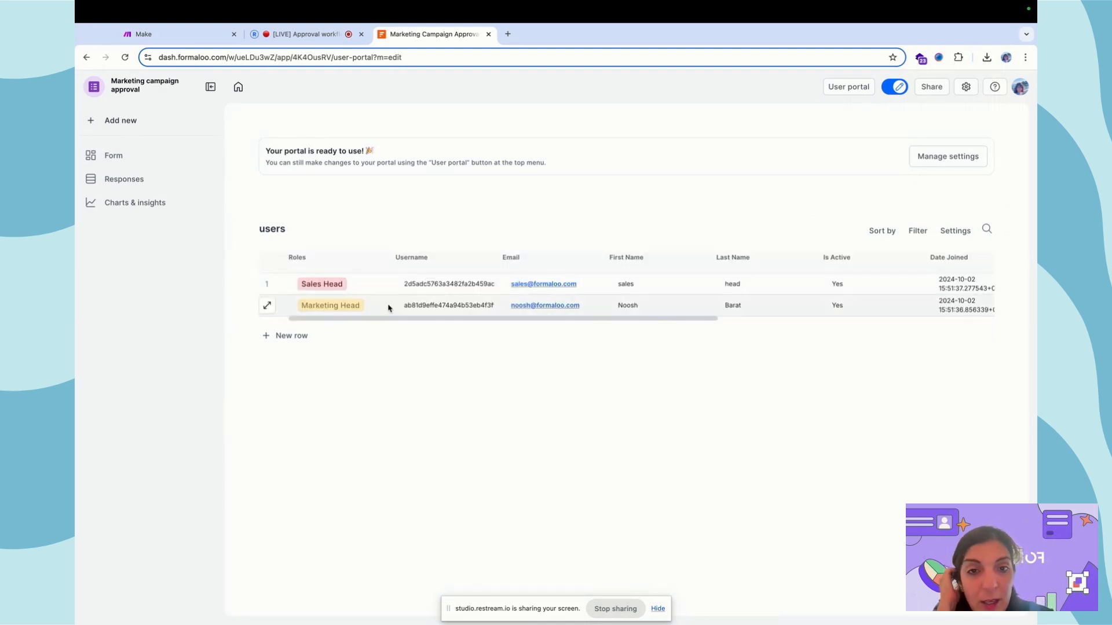
left_click(135, 159)
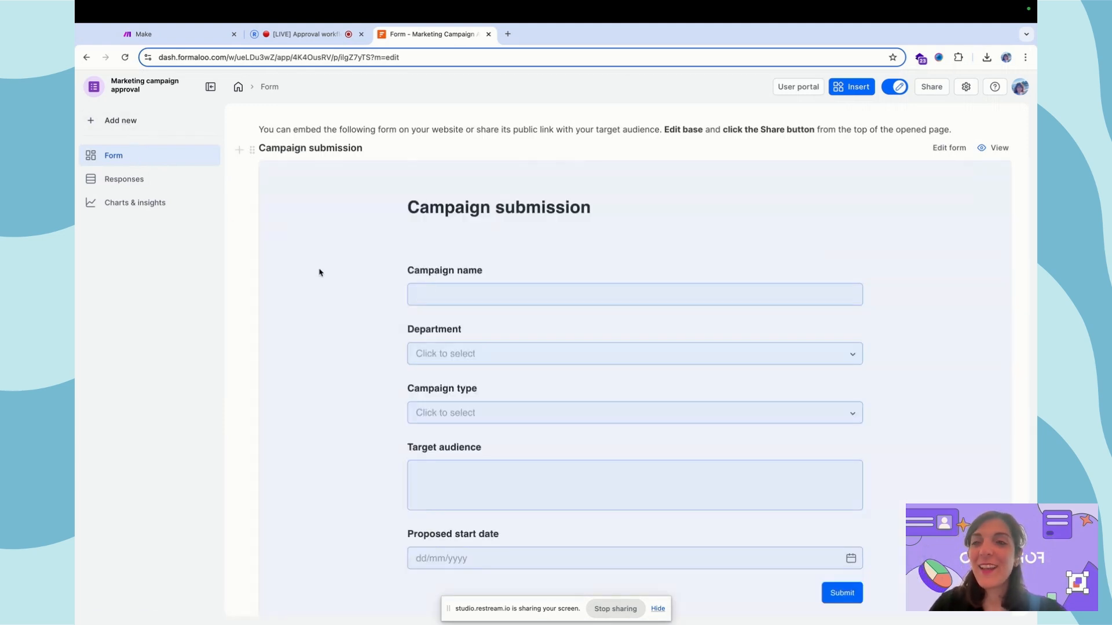
- On the Responses page, check the app's Public View settings in the app settings
left_click(118, 180)
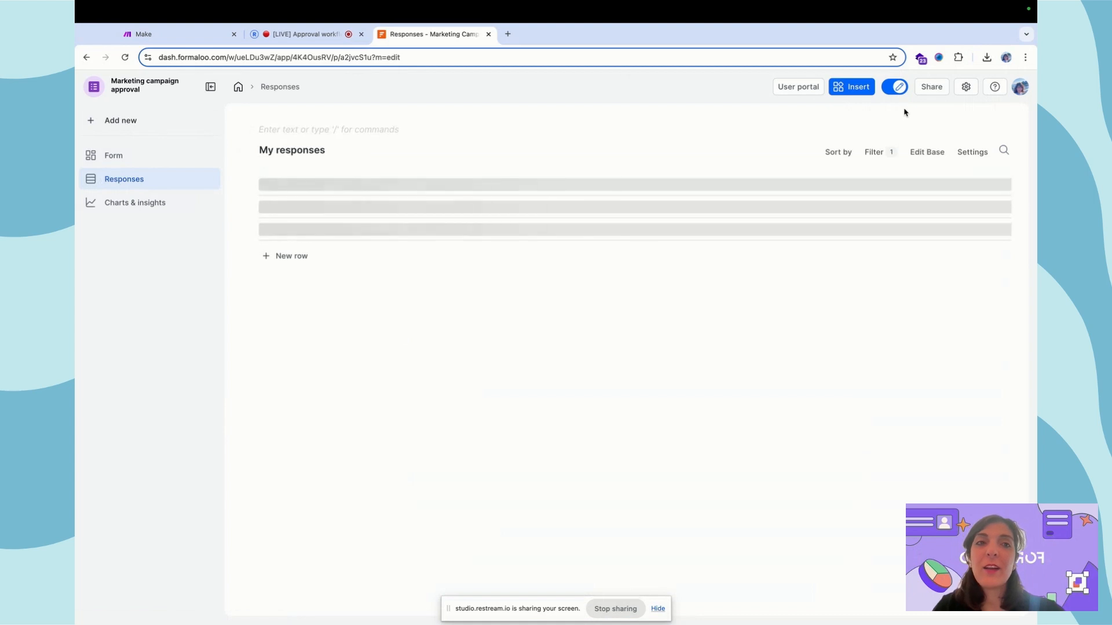
left_click(966, 88)
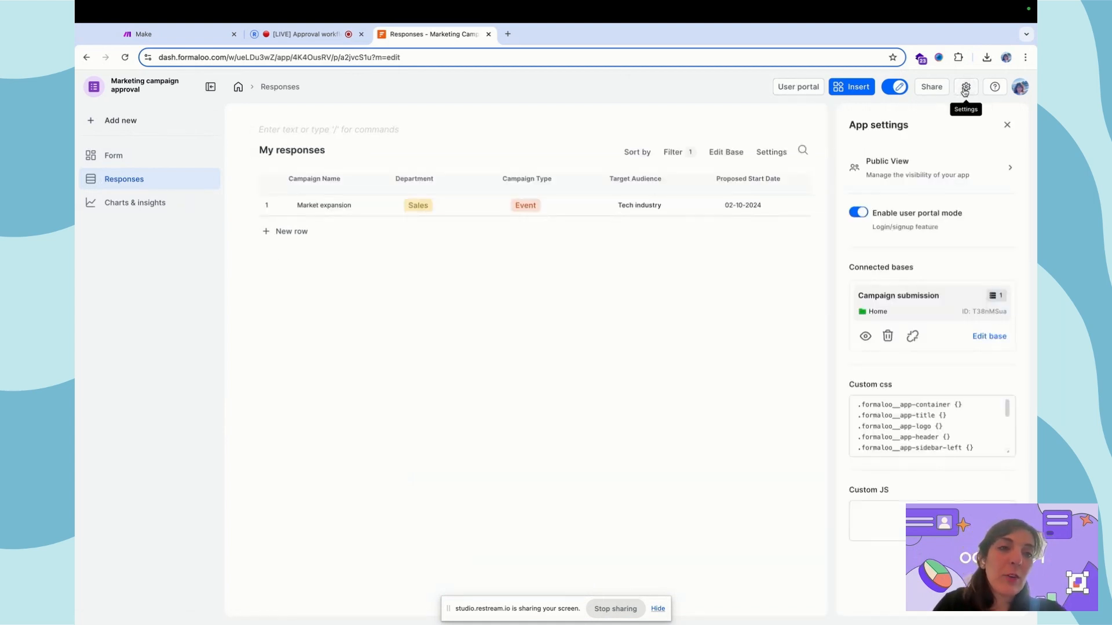
left_click(933, 171)
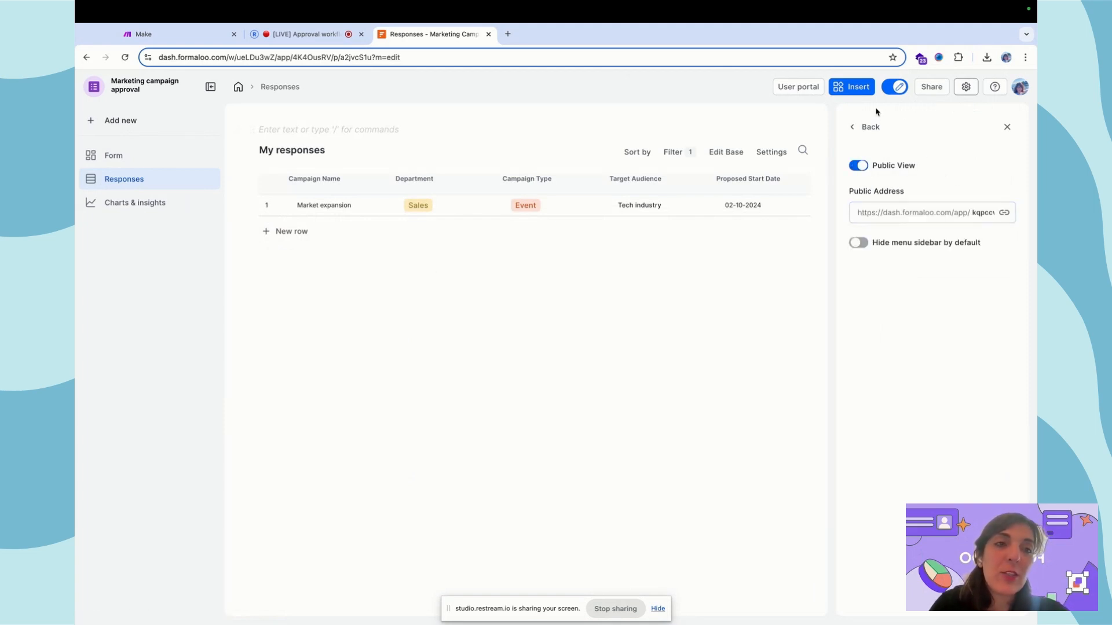
left_click(868, 128)
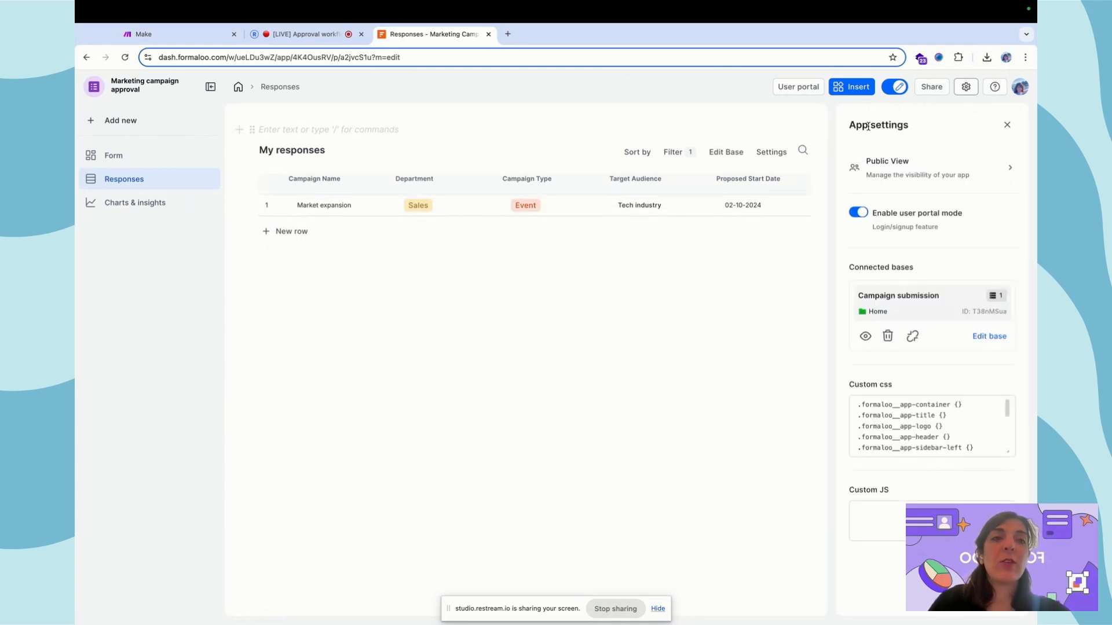
- Review the app's share address in the Share panel, then close it
left_click(936, 90)
left_click(760, 147)
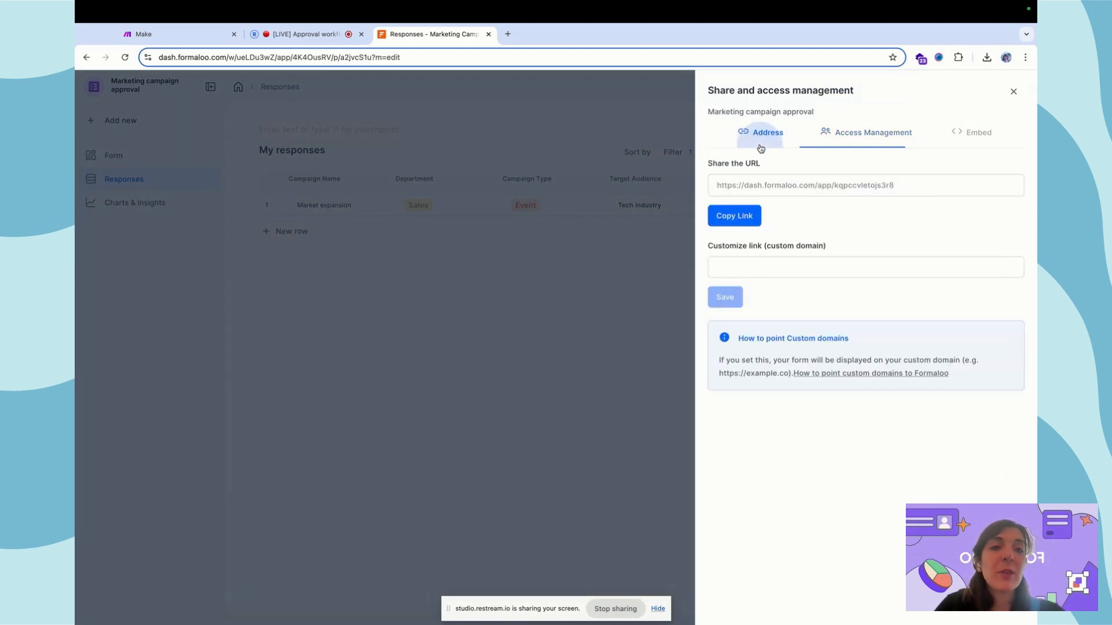
left_click(760, 264)
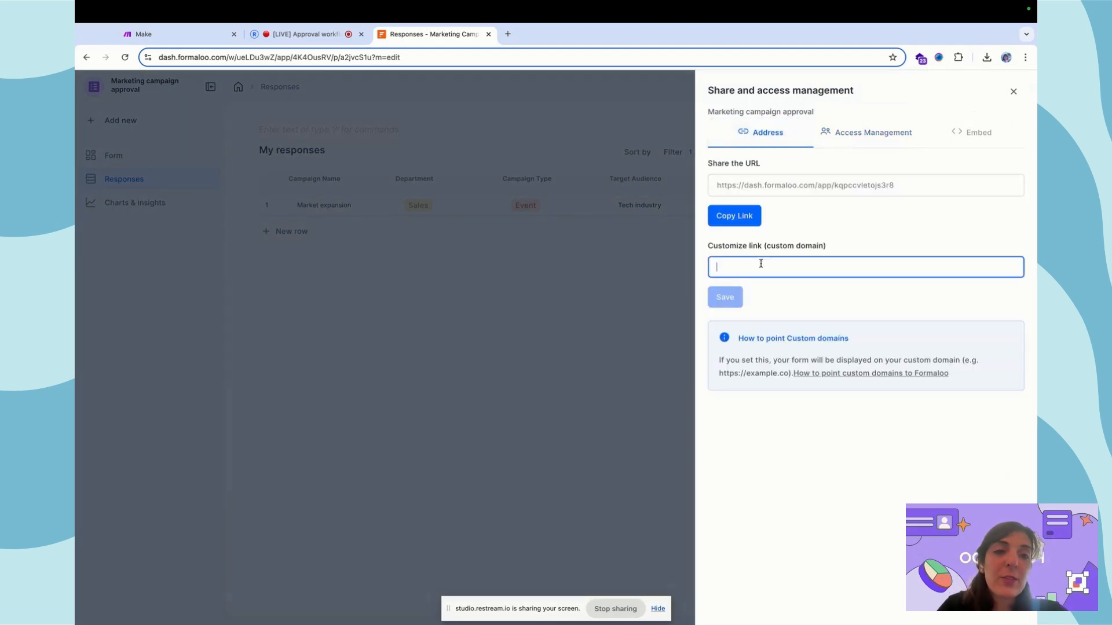
left_click(565, 257)
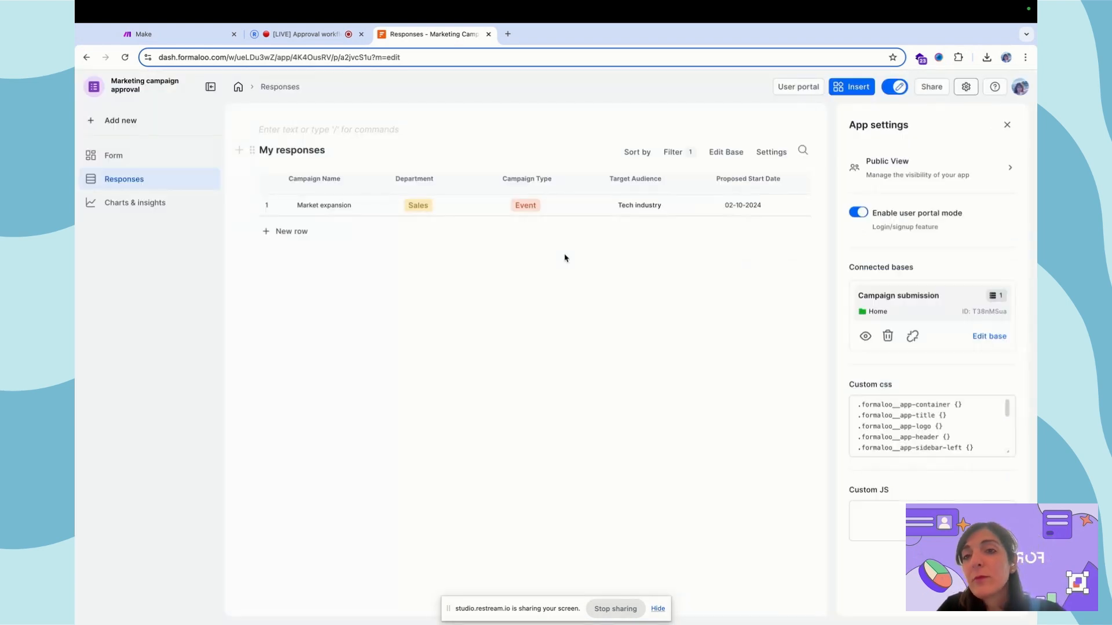
- Check the Responses page access level and close it without changes
left_click(204, 180)
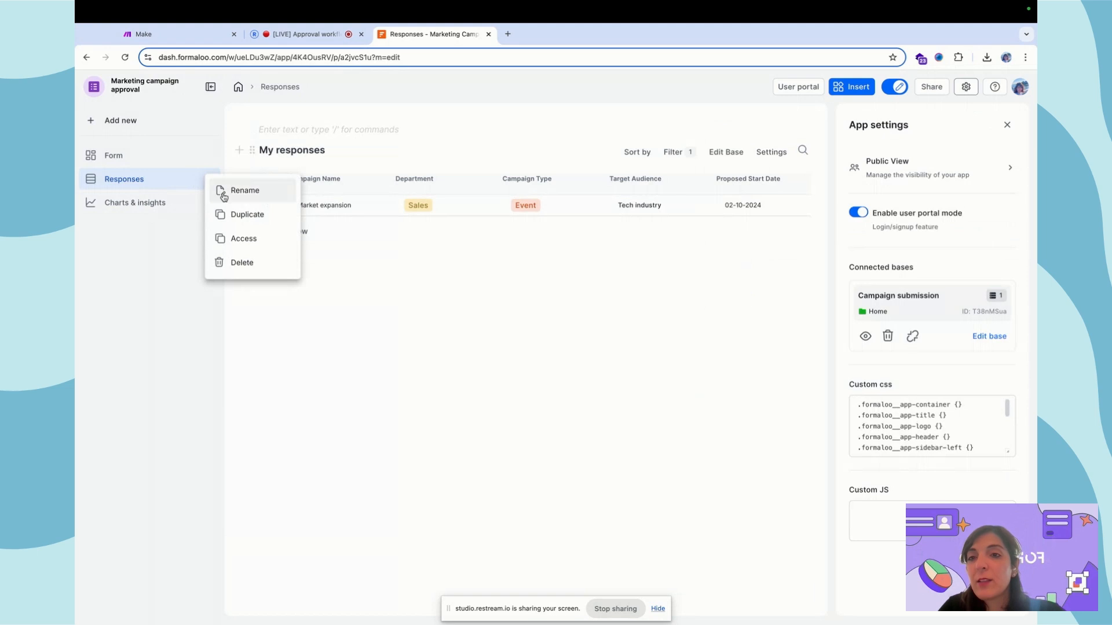
left_click(258, 236)
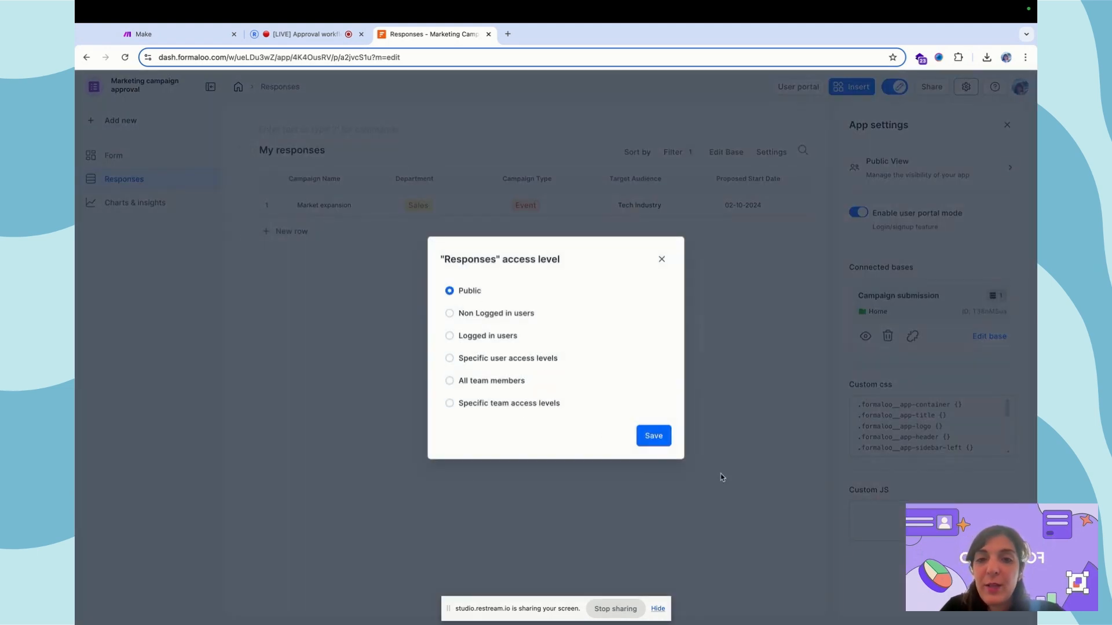
left_click(661, 259)
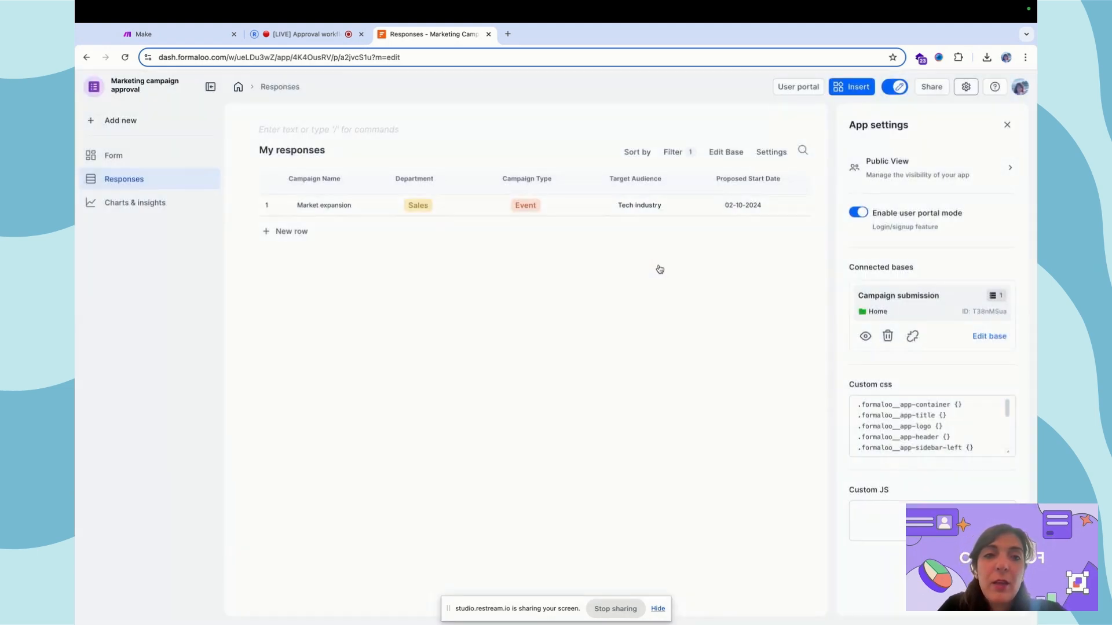
- Review the Users filter options, then close the table settings to widen the table
left_click(683, 154)
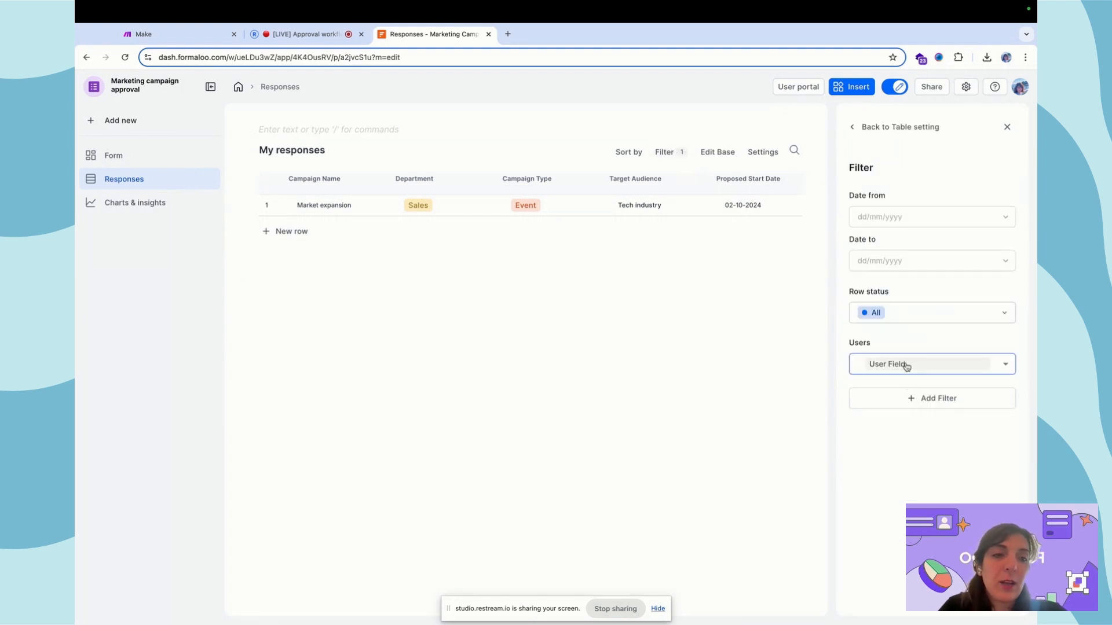
left_click(1006, 364)
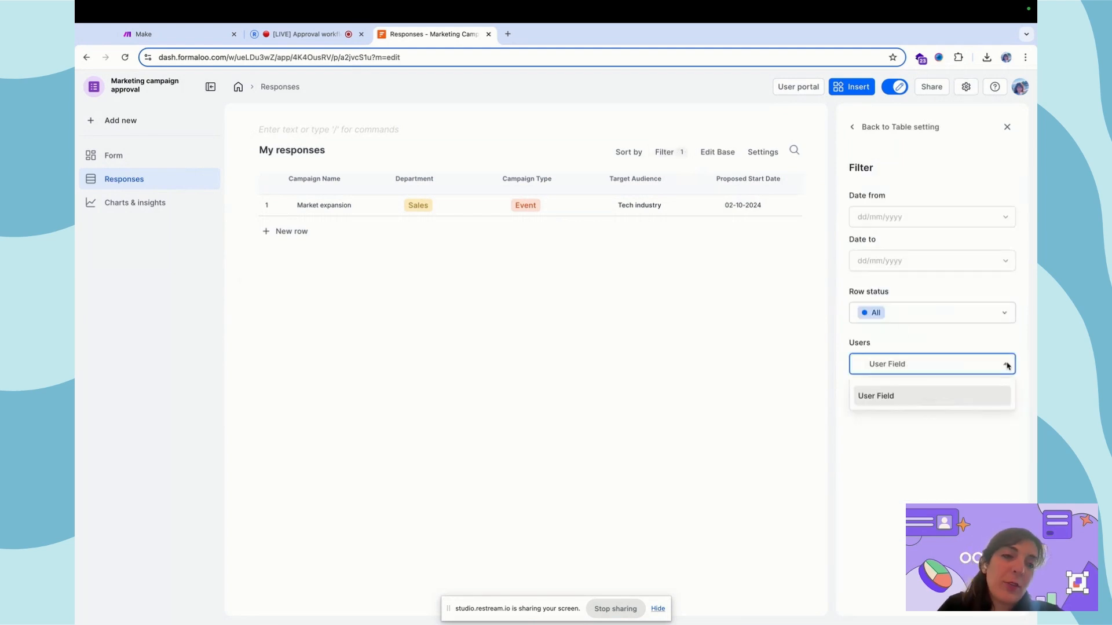
left_click(949, 467)
left_click(956, 365)
left_click(936, 457)
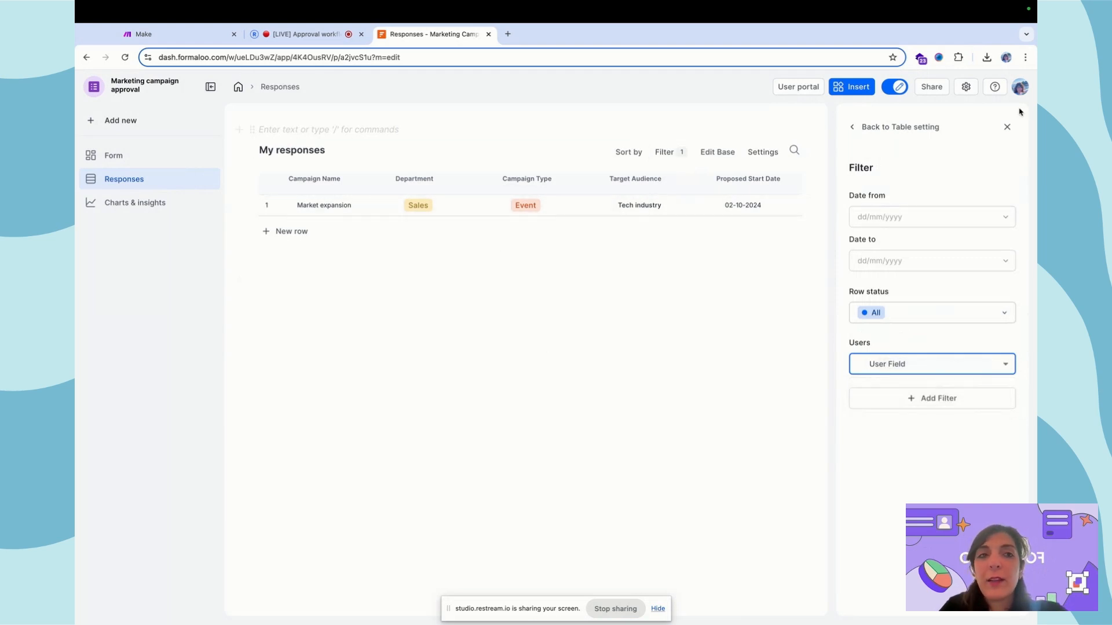
left_click(896, 132)
left_click(1007, 125)
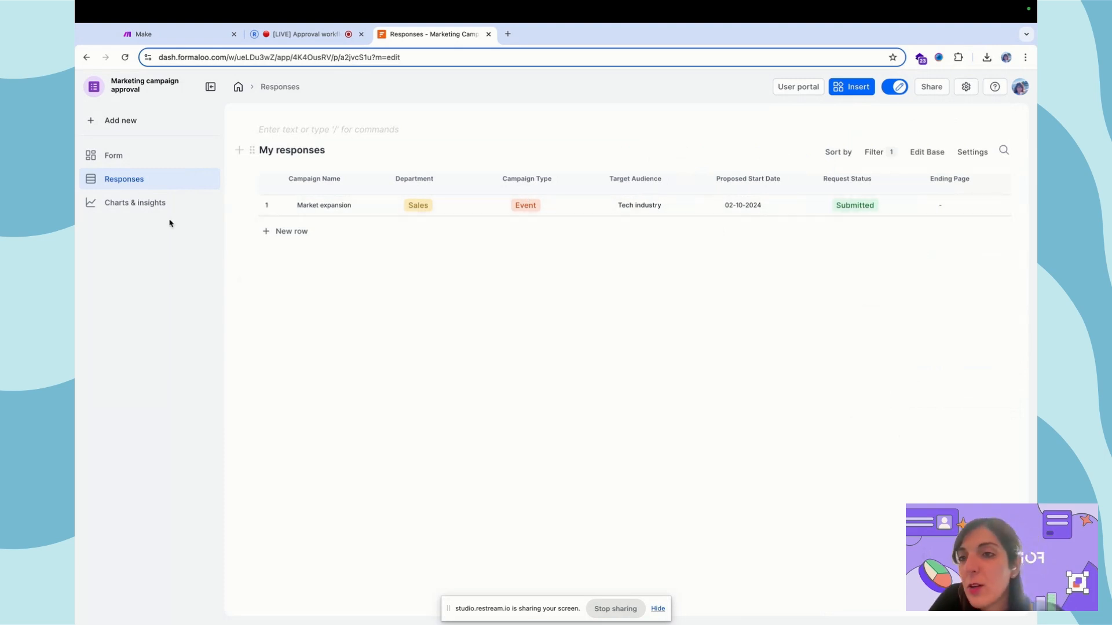
- Add a new page to the app and insert a Kanban board with /kan
left_click(130, 123)
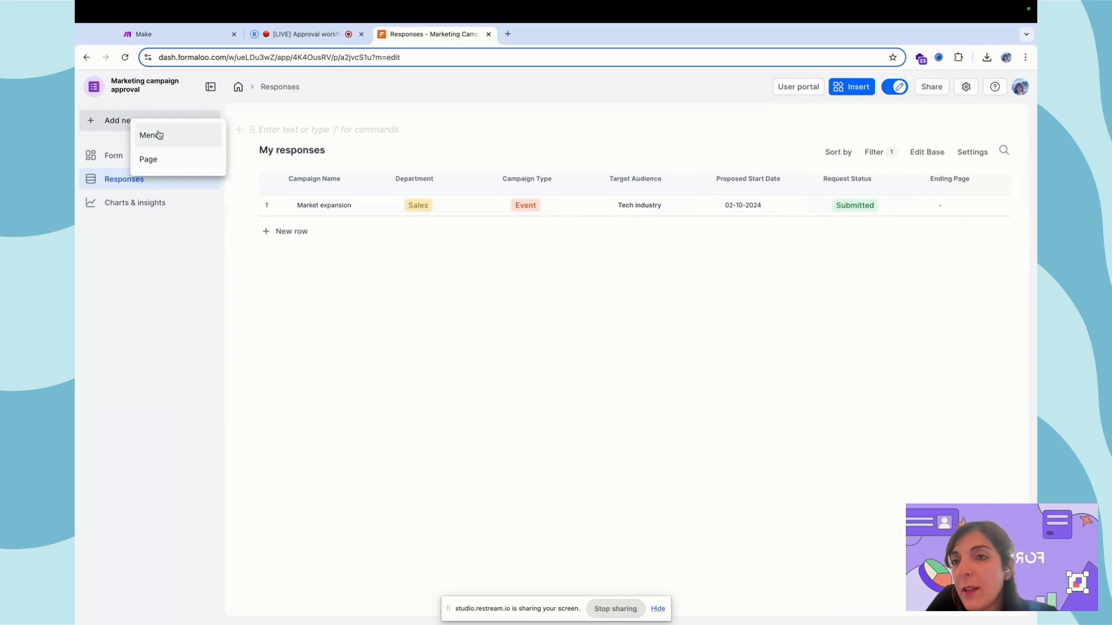
left_click(151, 157)
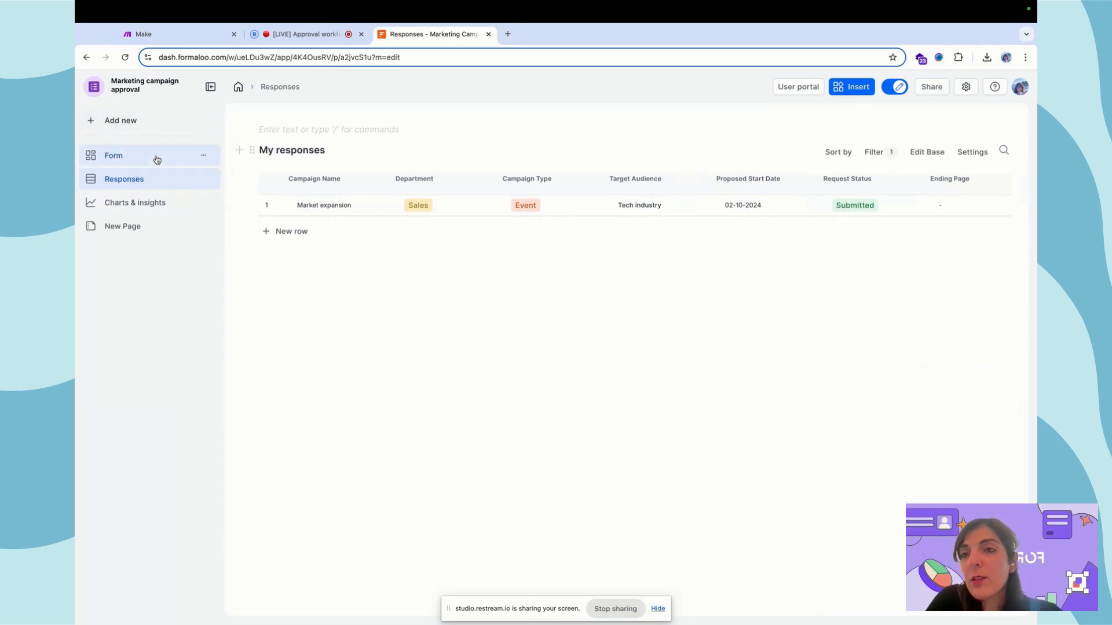
left_click(134, 225)
left_click(296, 131)
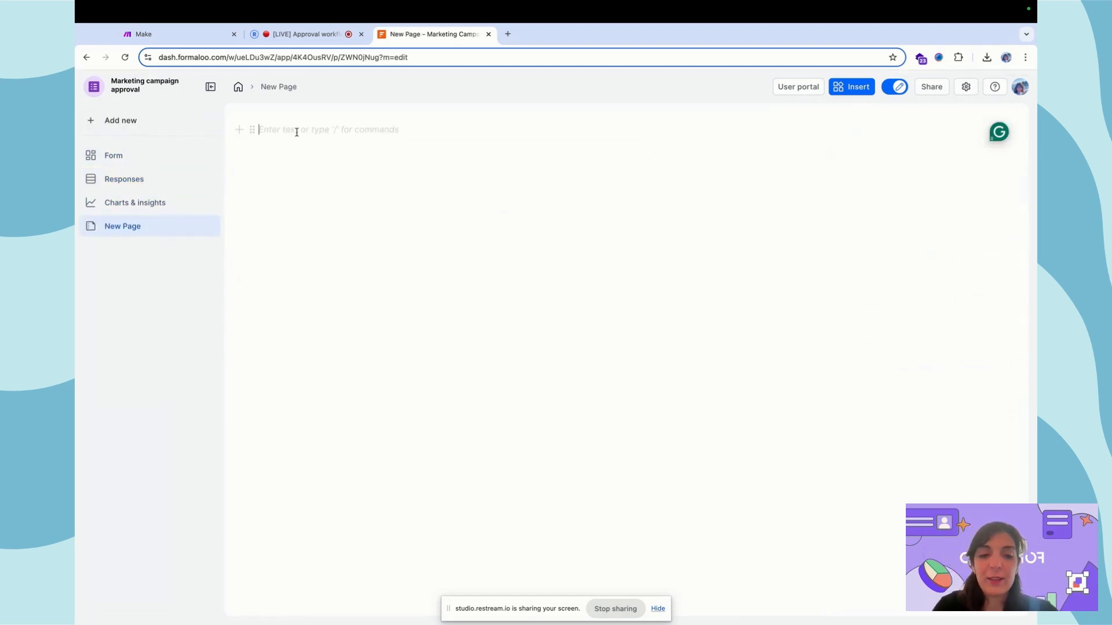
type("/kan")
key("Return")
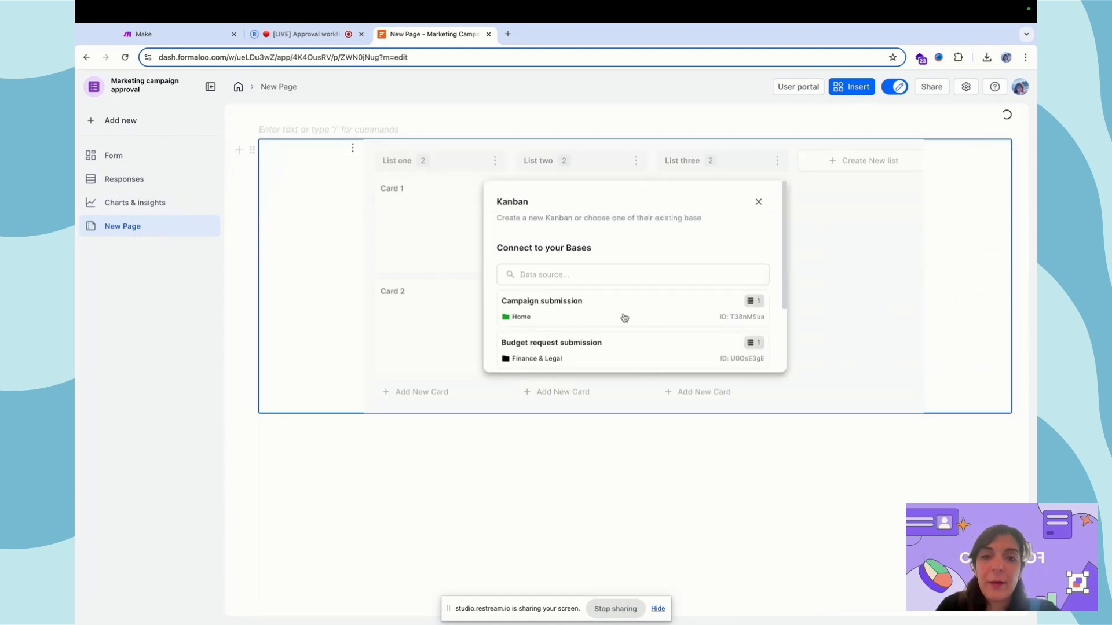
- Connect the board to Campaign submission, grouped by Request status with Campaign name as card title
left_click(603, 309)
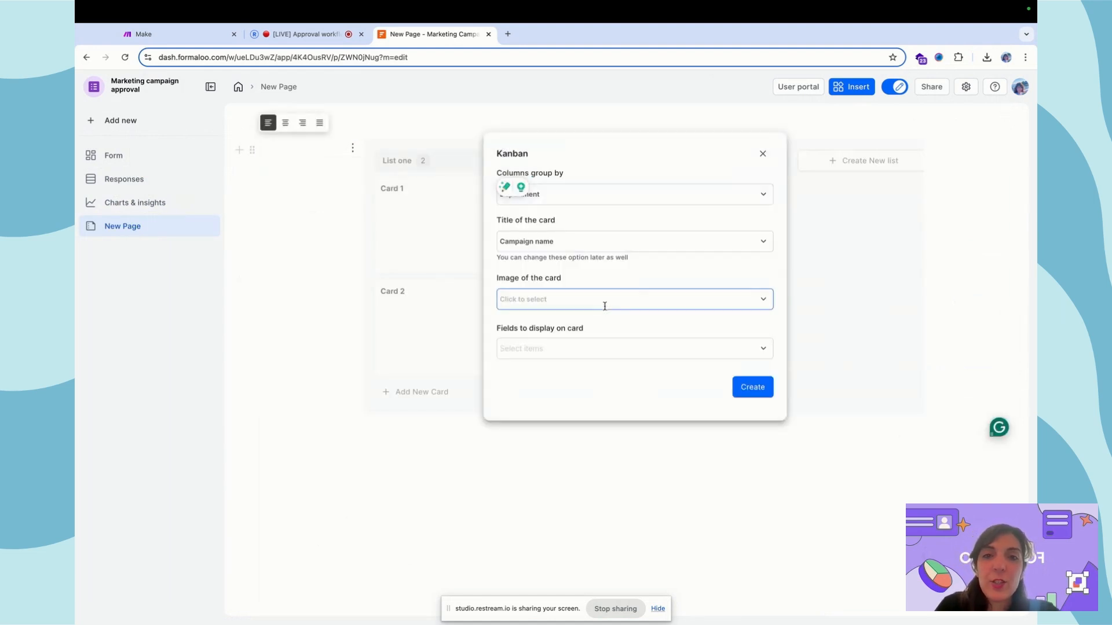
left_click(579, 187)
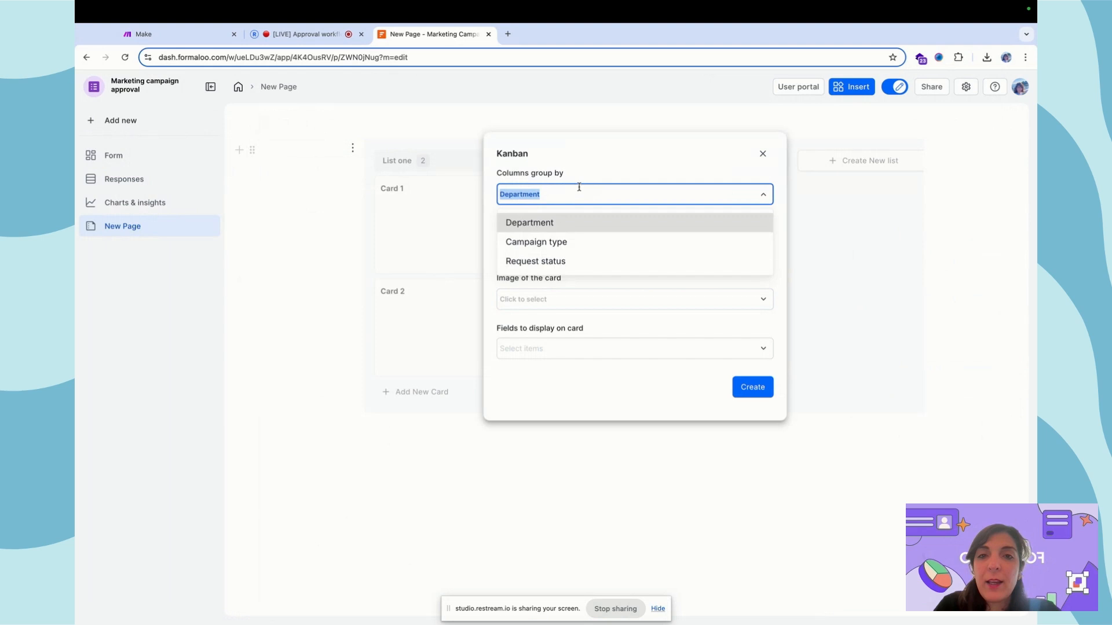
left_click(537, 262)
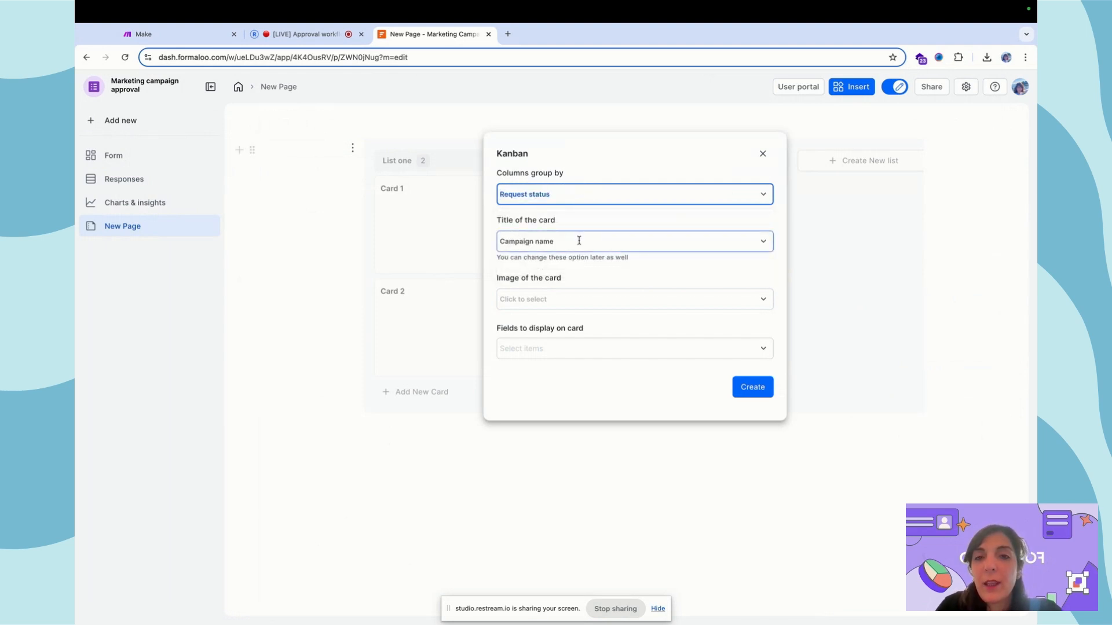
left_click(578, 241)
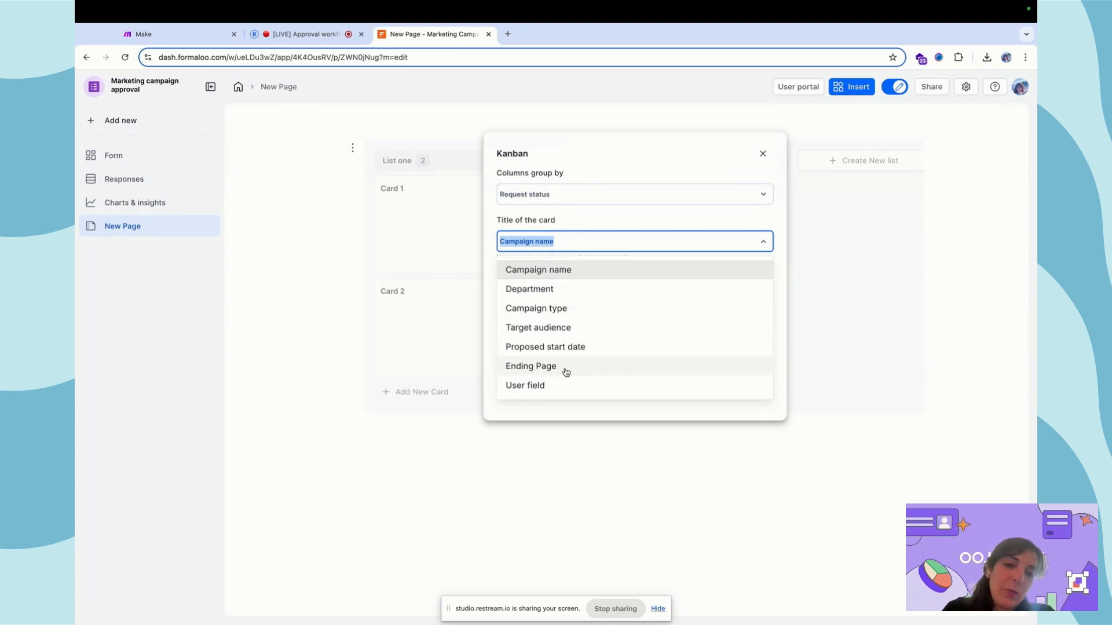
left_click(510, 220)
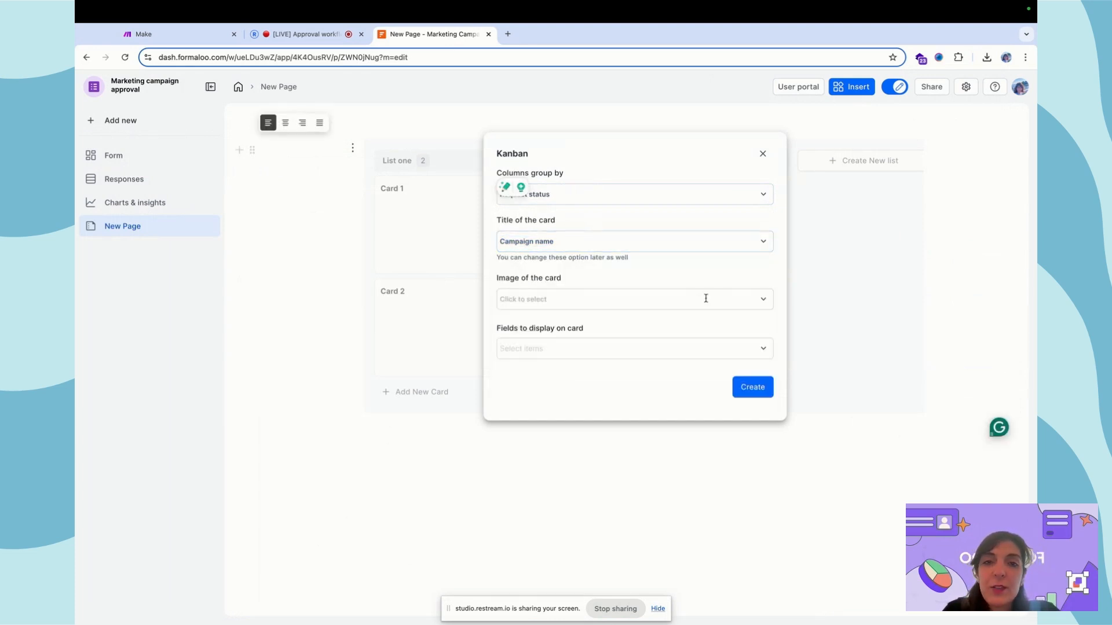
left_click(565, 301)
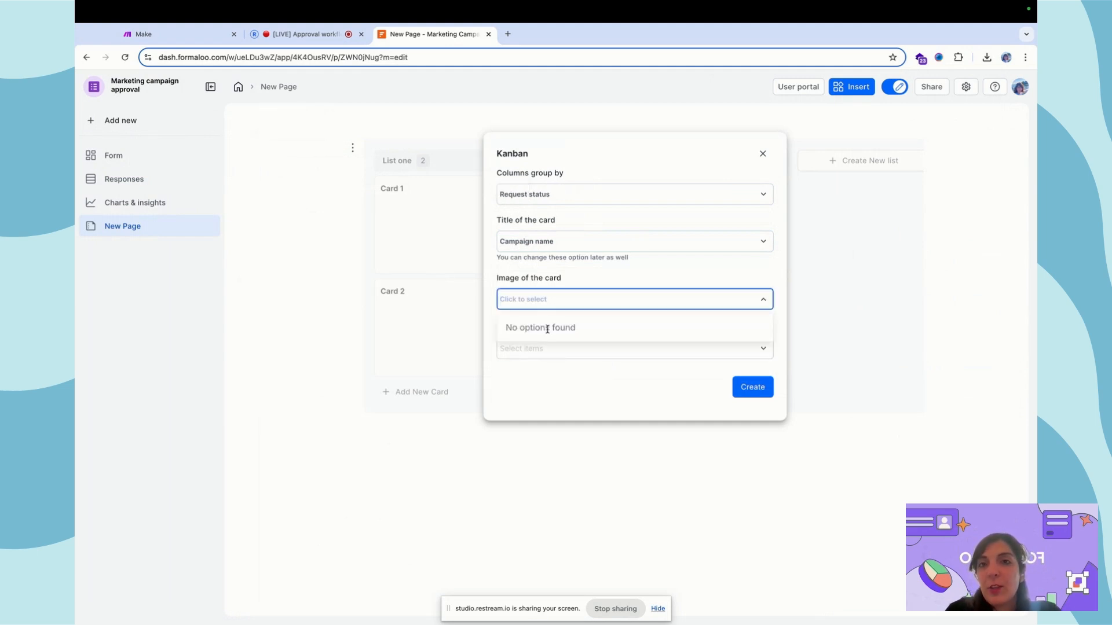
left_click(532, 277)
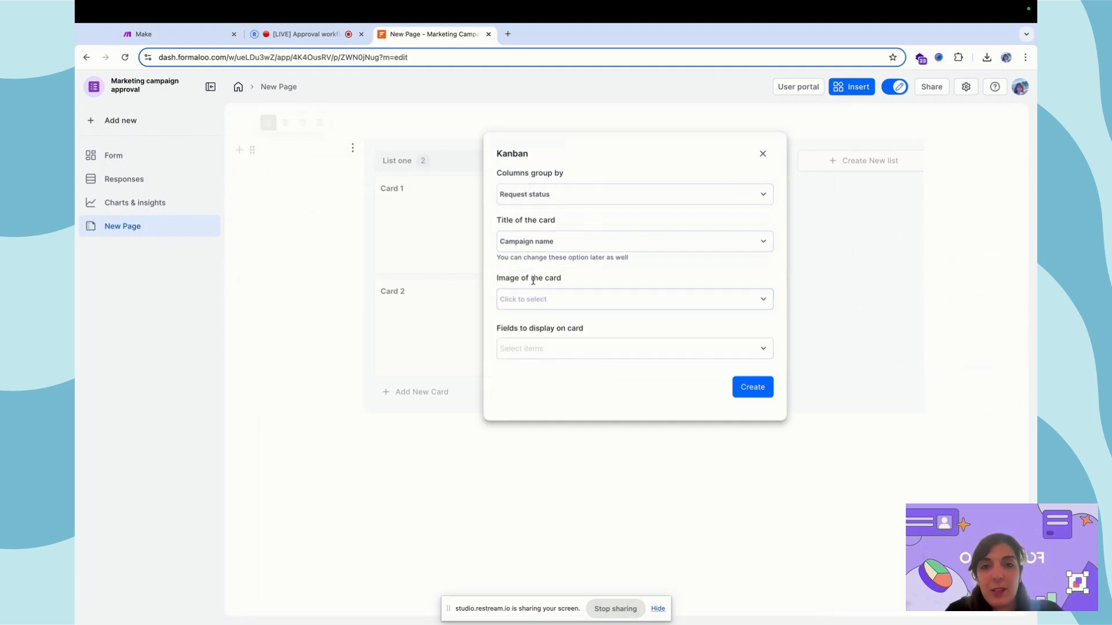
- Show Department, Campaign type and Target Audience on the cards and create the board
left_click(564, 350)
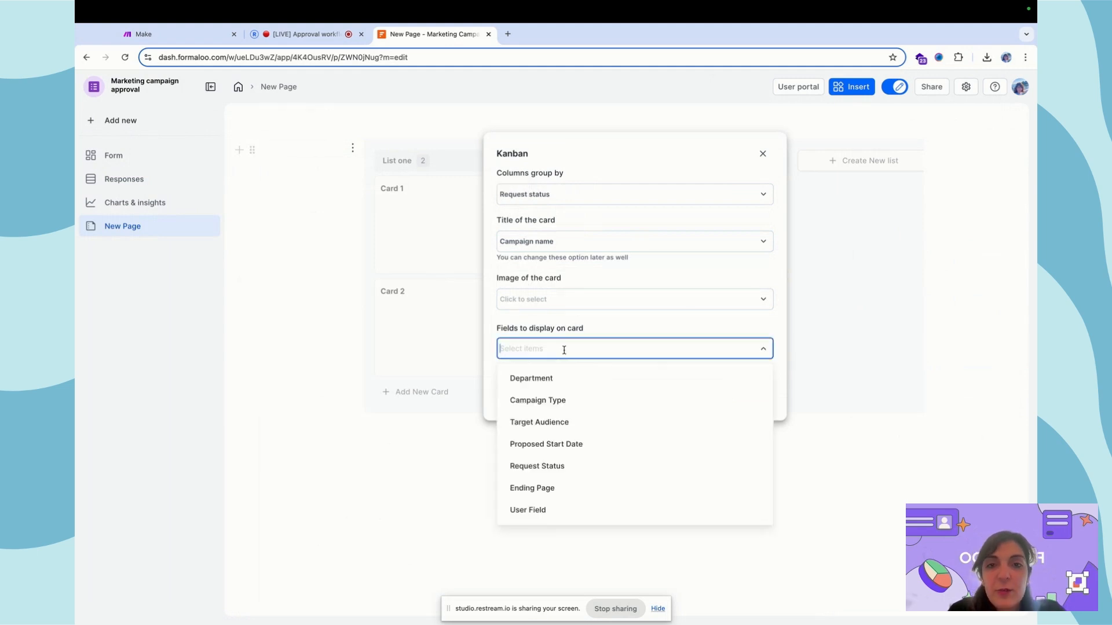
left_click(513, 377)
left_click(562, 351)
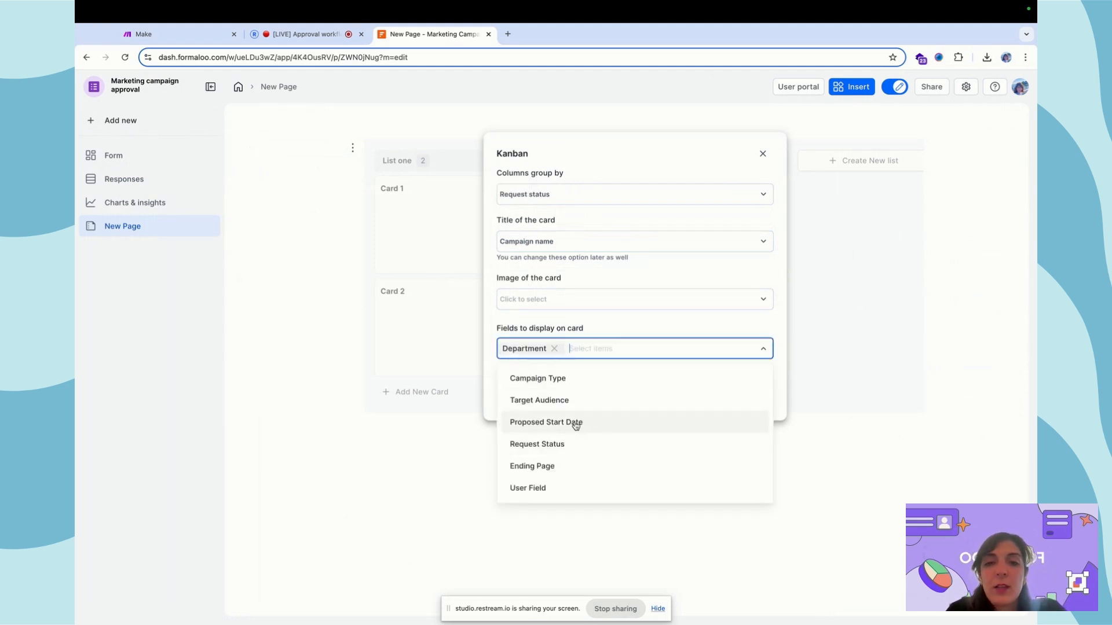
left_click(566, 379)
left_click(662, 347)
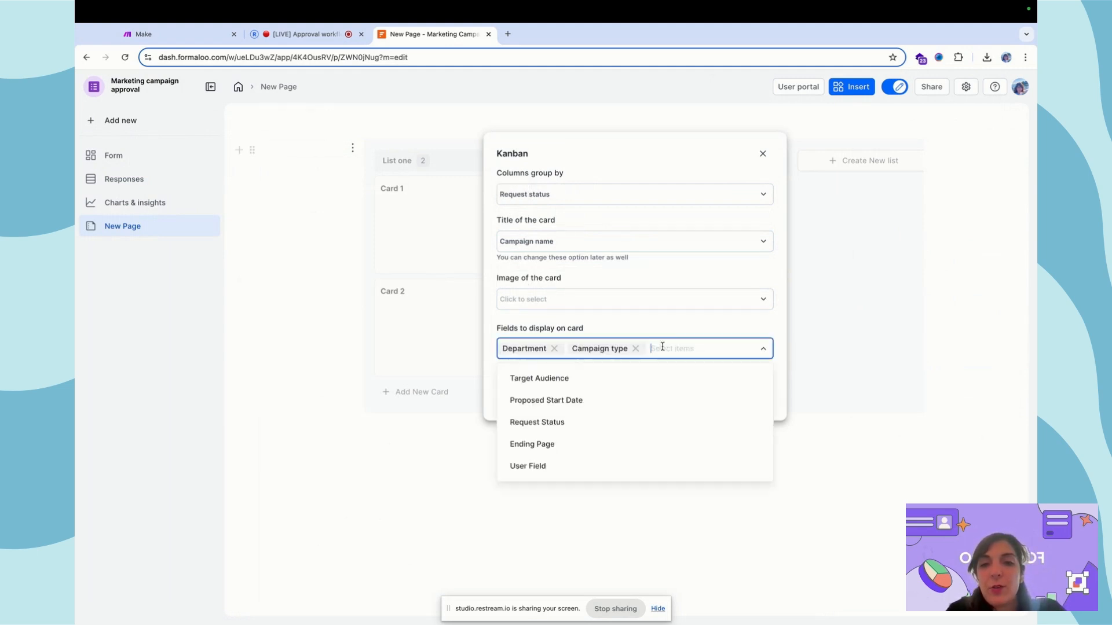
left_click(636, 377)
left_click(751, 399)
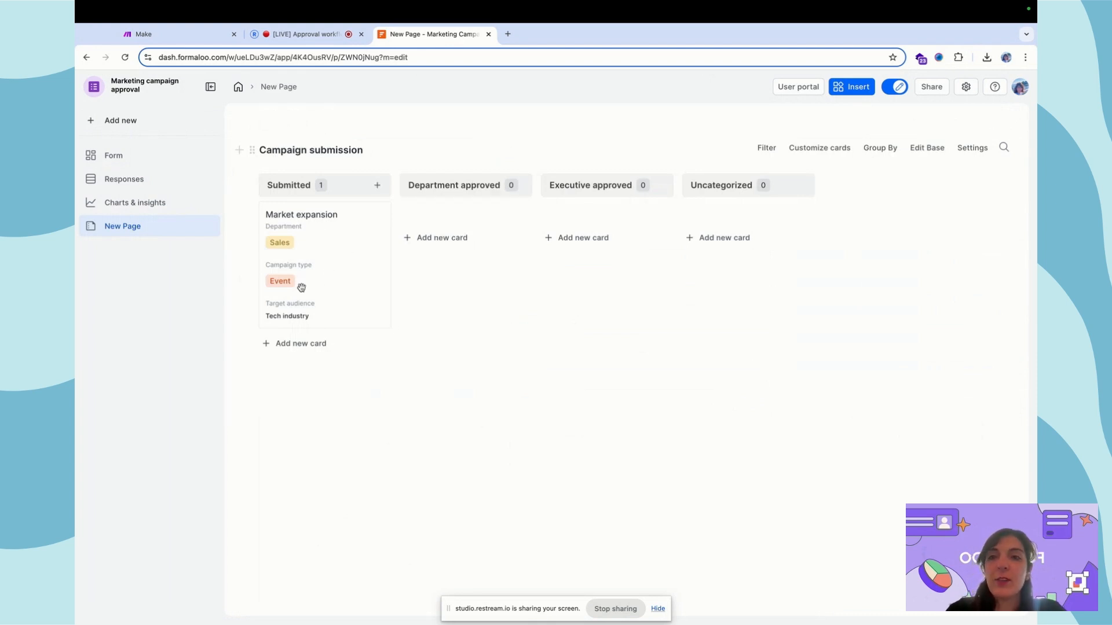
- Restrict the New Page's access to logged-in users
left_click(205, 226)
left_click(261, 284)
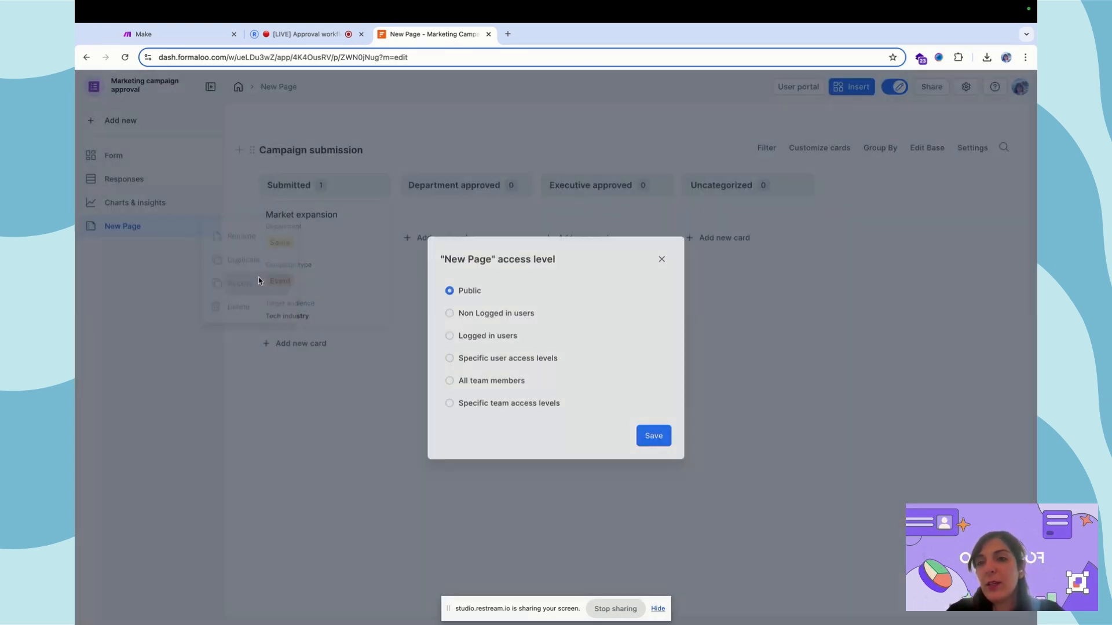
left_click(482, 341)
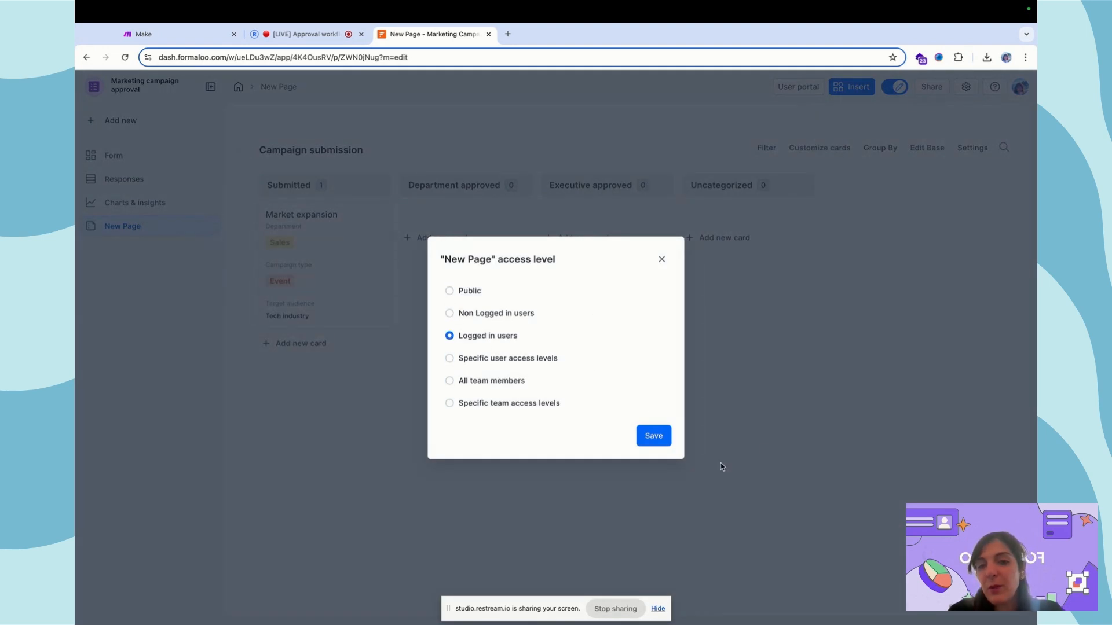
left_click(651, 437)
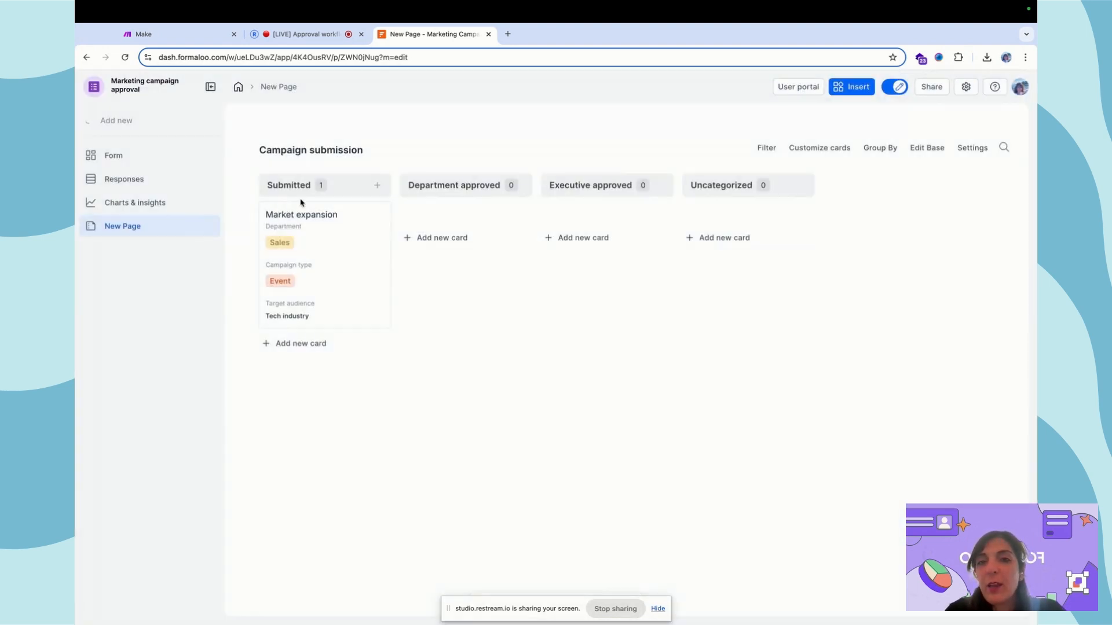
- Move the Market expansion card to Executive approved and check its proposed start date
left_click_drag(337, 275, 650, 298)
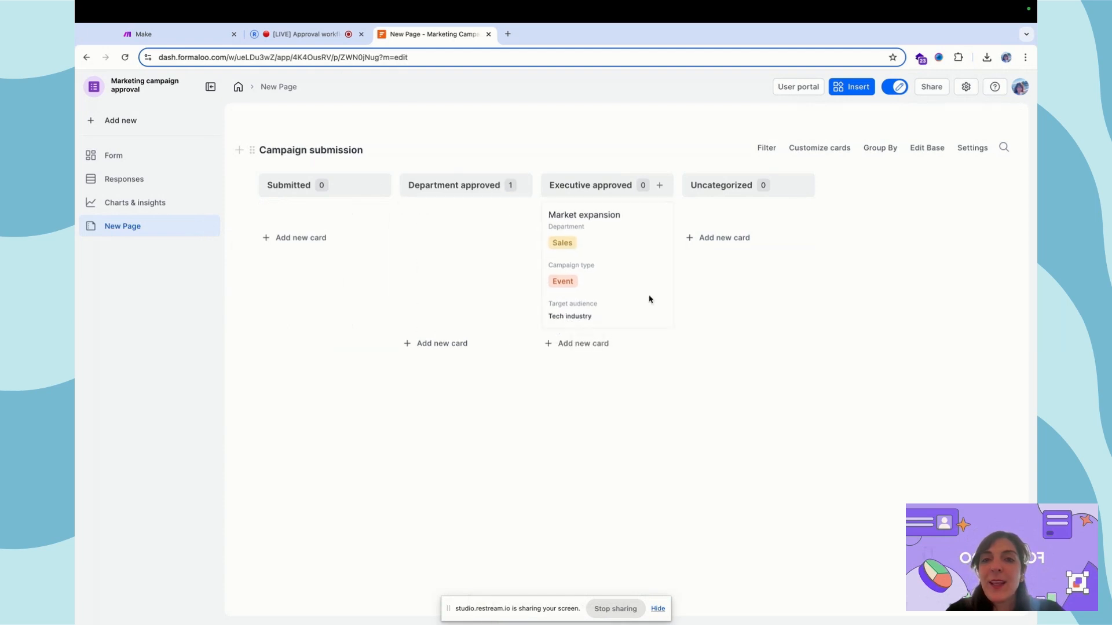
left_click(585, 275)
scroll(739, 372, "down", 3)
left_click(777, 371)
left_click(747, 460)
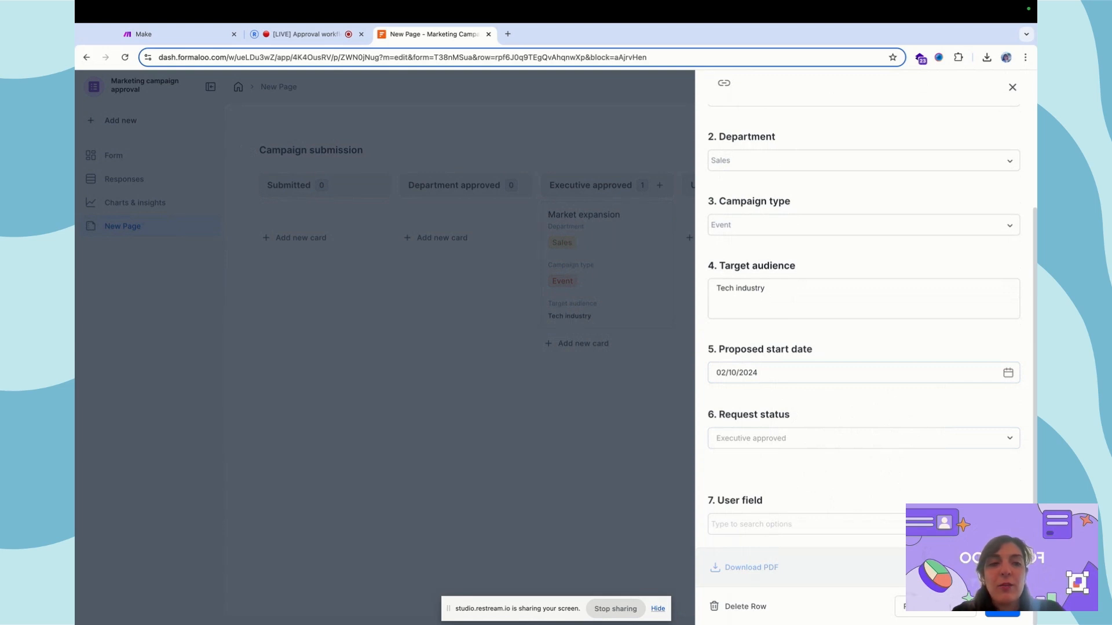
left_click(608, 282)
- Copy a link to the Market expansion record
left_click(618, 254)
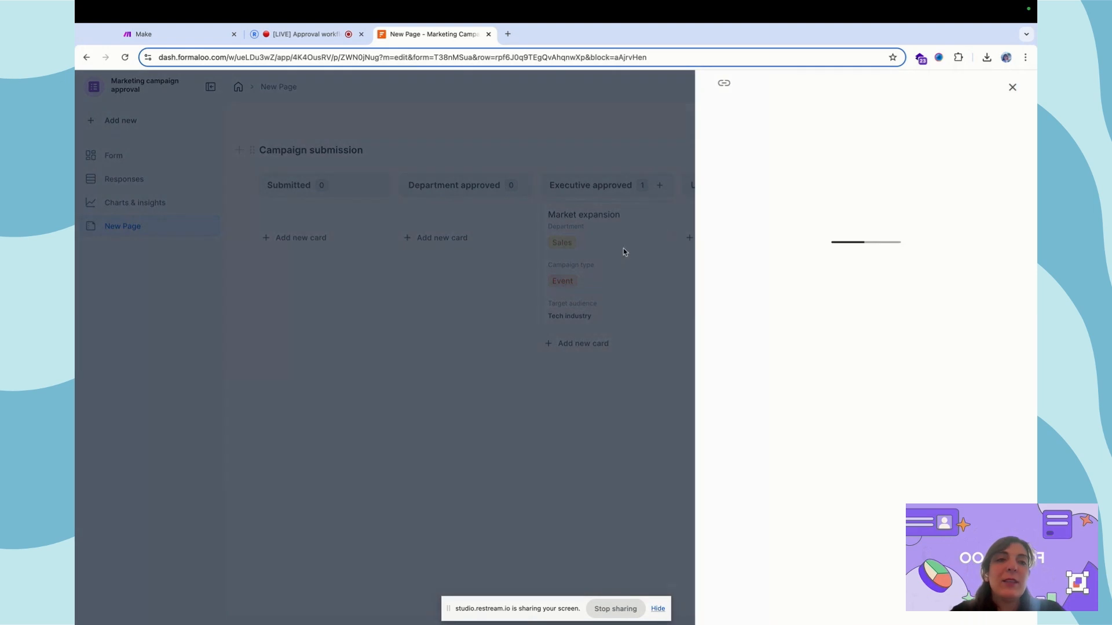
scroll(855, 329, "down", 2)
scroll(855, 330, "up", 3)
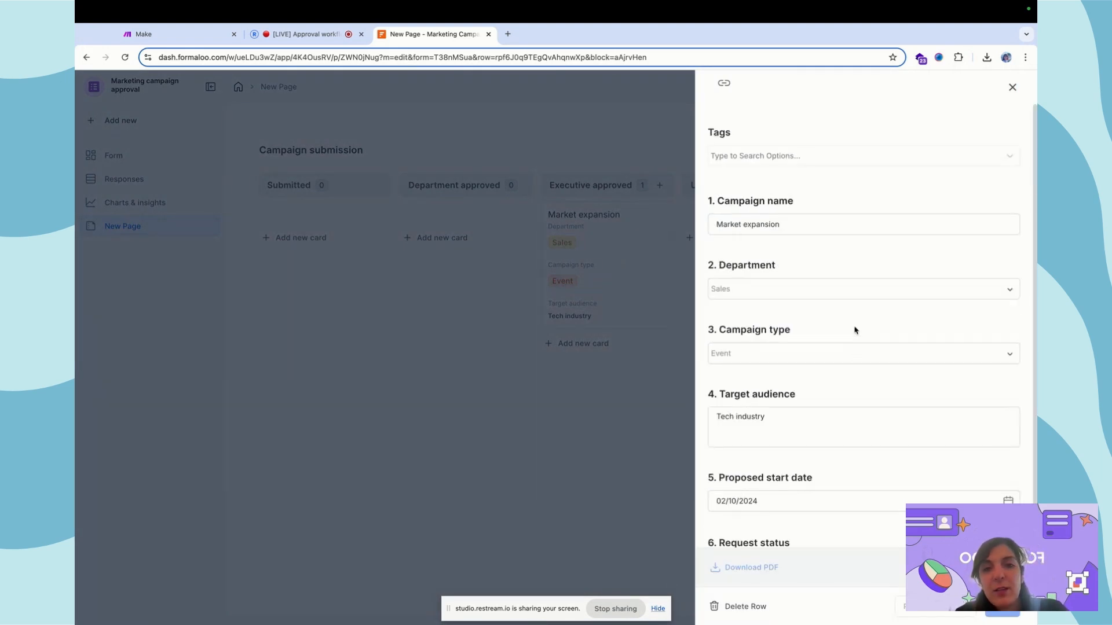
left_click(723, 83)
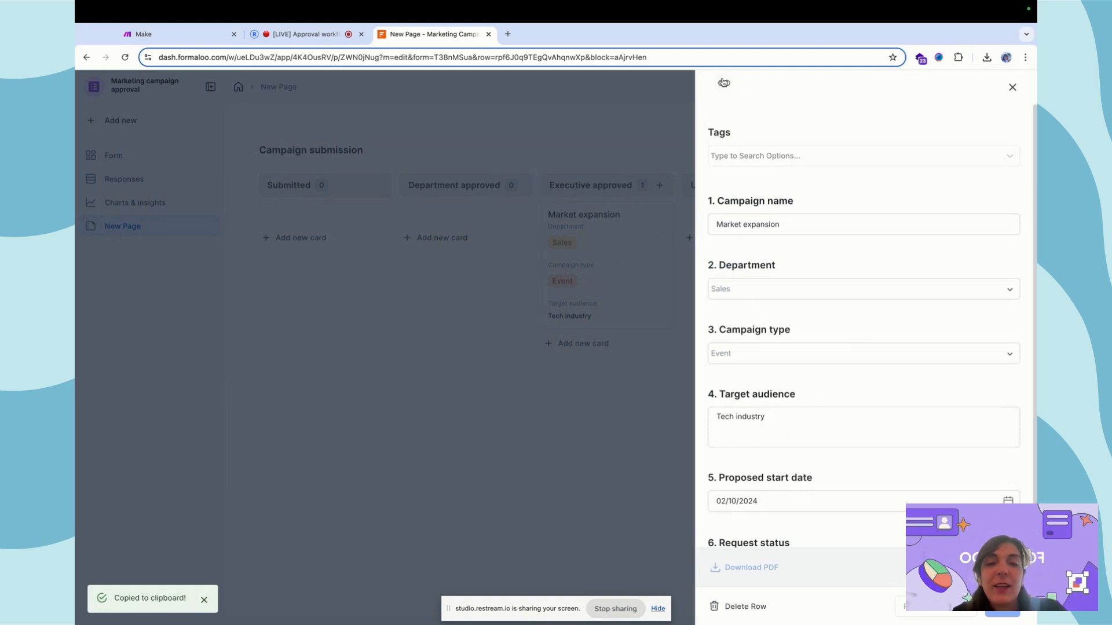
left_click(606, 168)
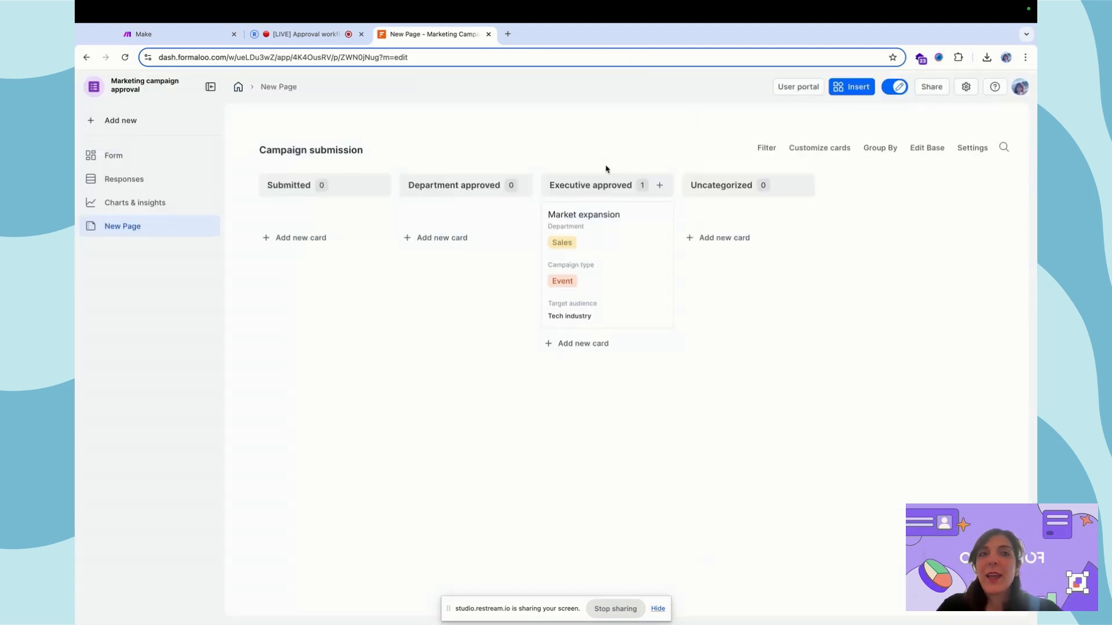
- Open the Campaign submission form in edit mode
left_click(136, 154)
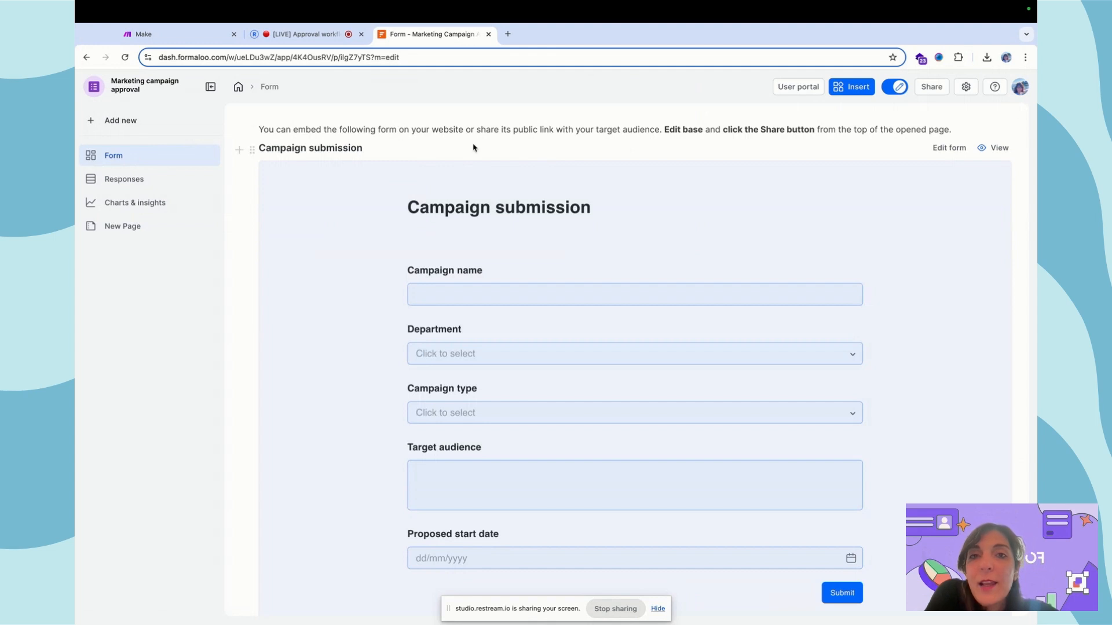
left_click(954, 149)
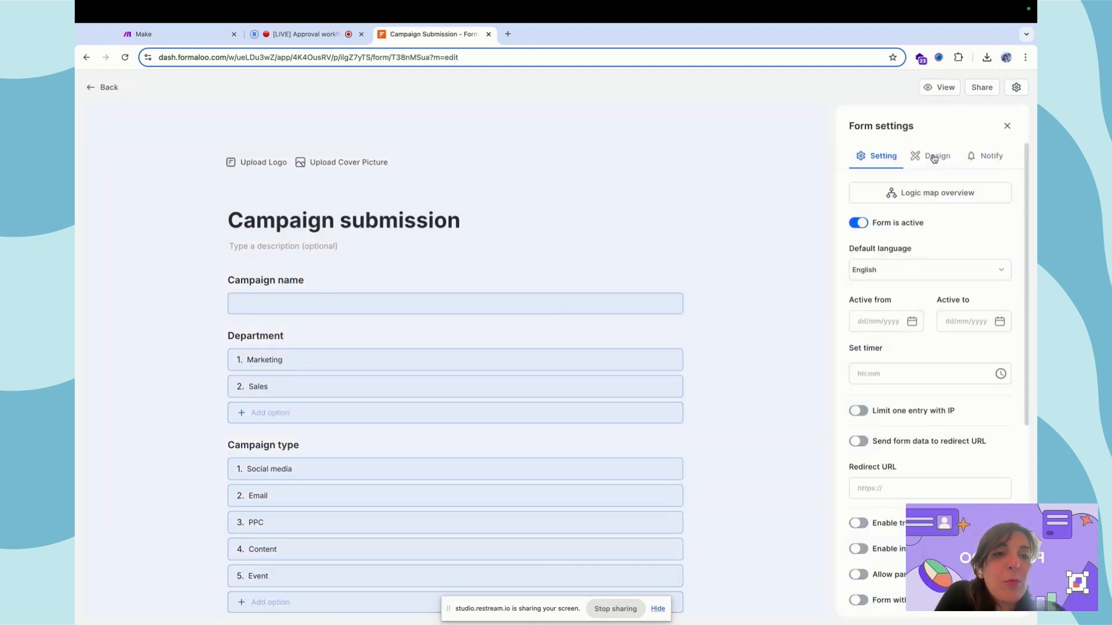
left_click(1008, 156)
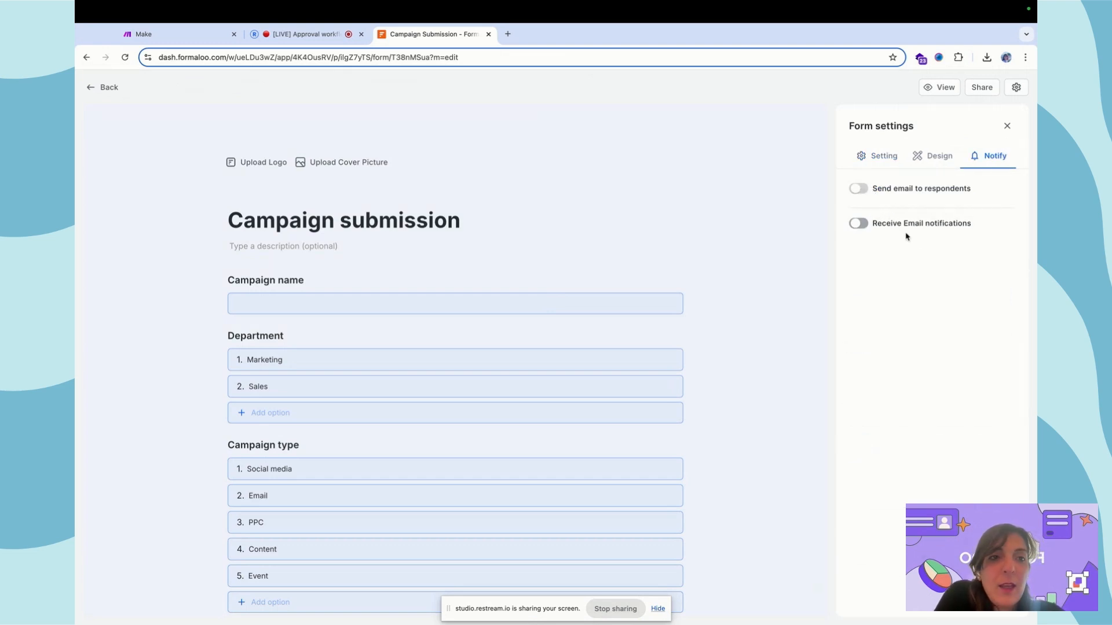
- Insert an Email question below Campaign name titled 'What's your email?'
left_click(311, 282)
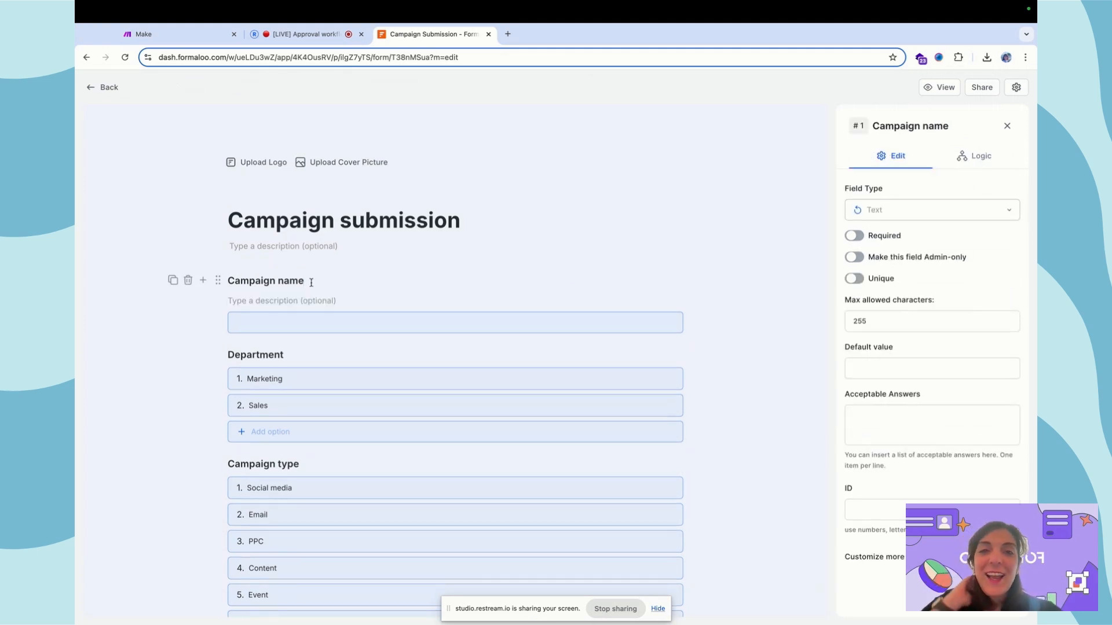
left_click(203, 280)
type("e")
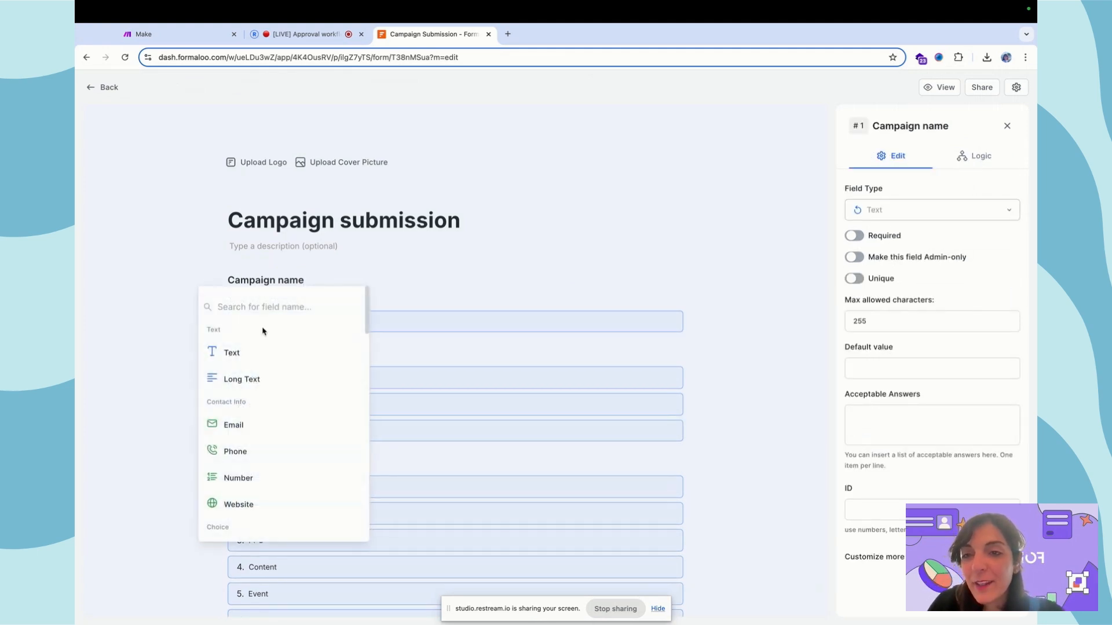
type("mail")
left_click(270, 352)
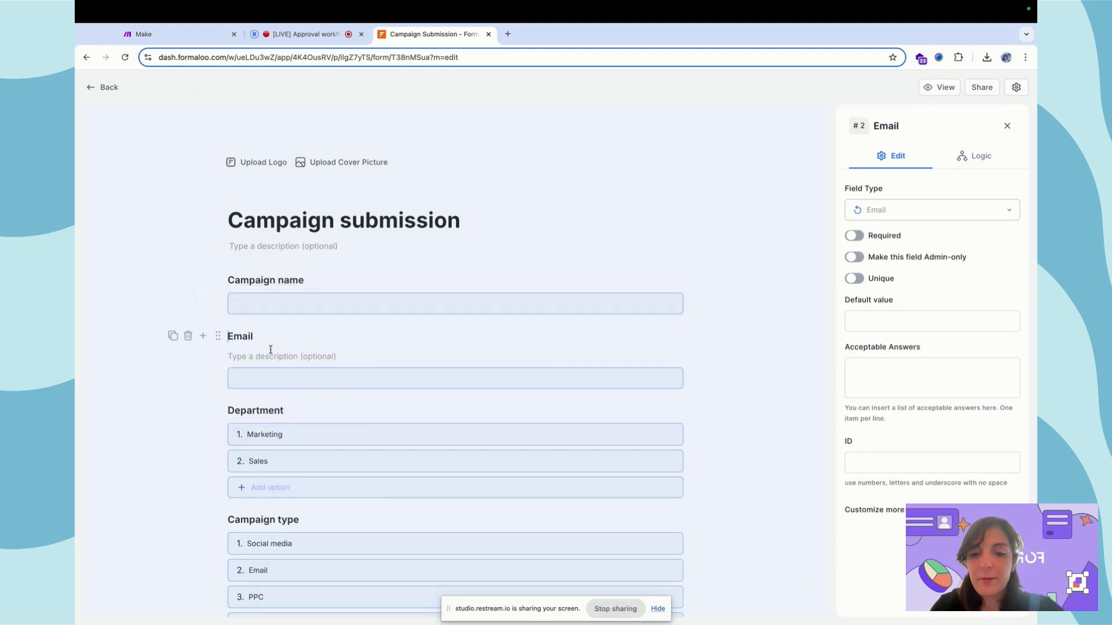
key("Delete")
type("What")
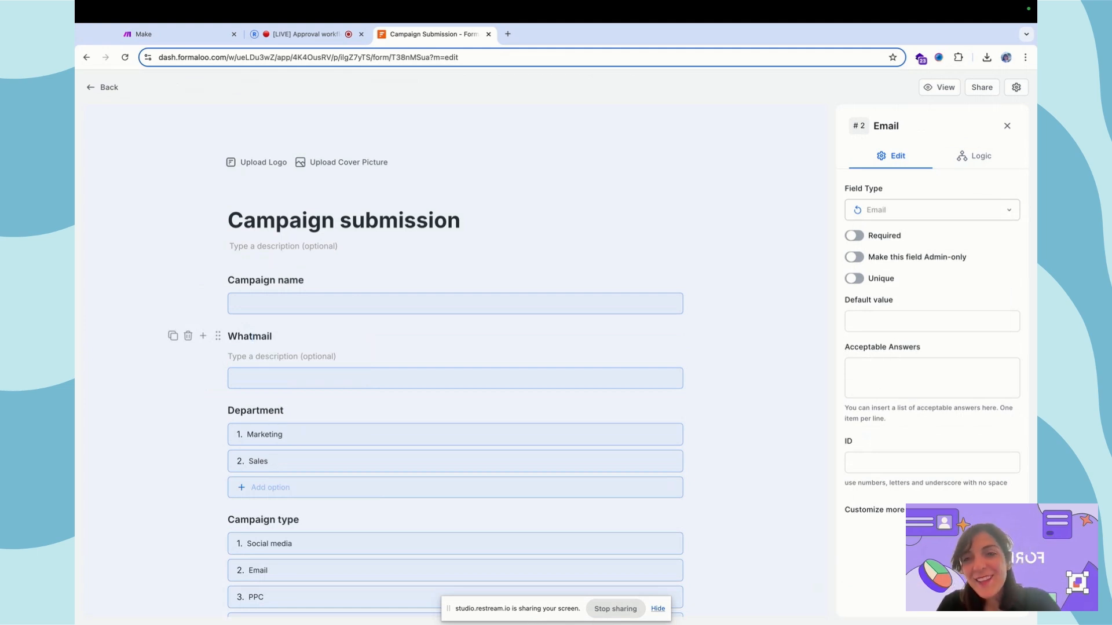
type("'s your email")
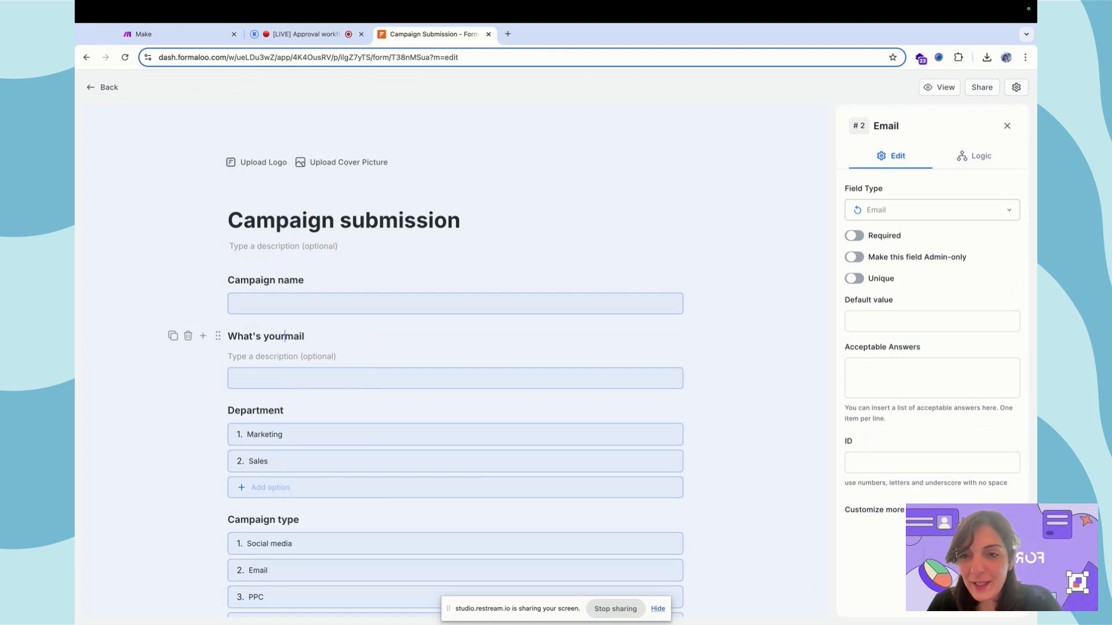
type("?")
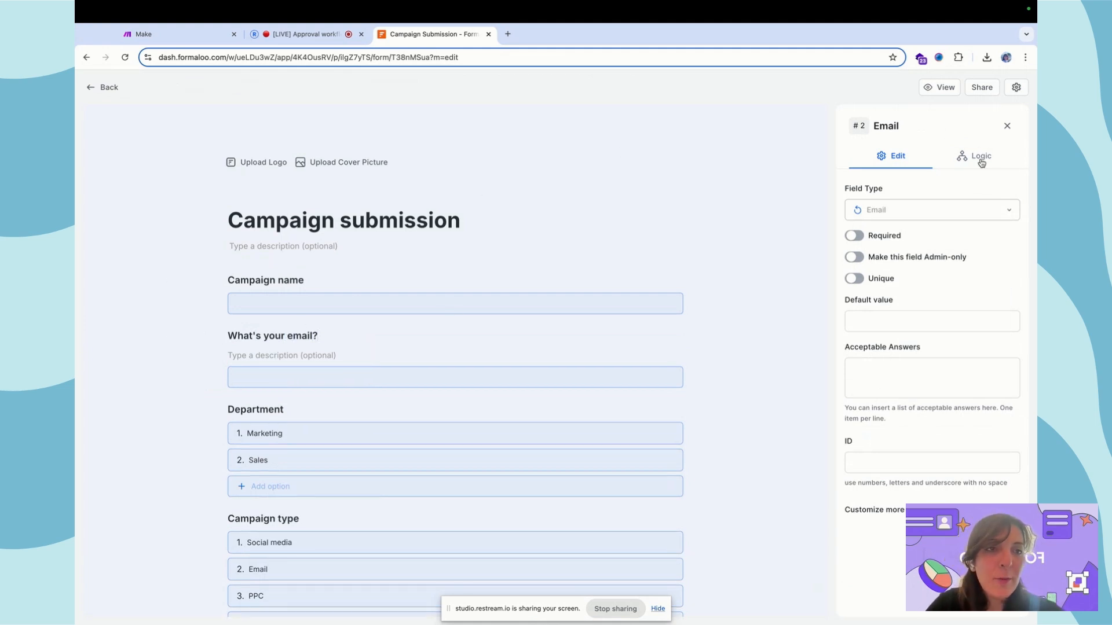
- Turn on respondent emails with a submission PDF and begin a new email template
left_click(1007, 126)
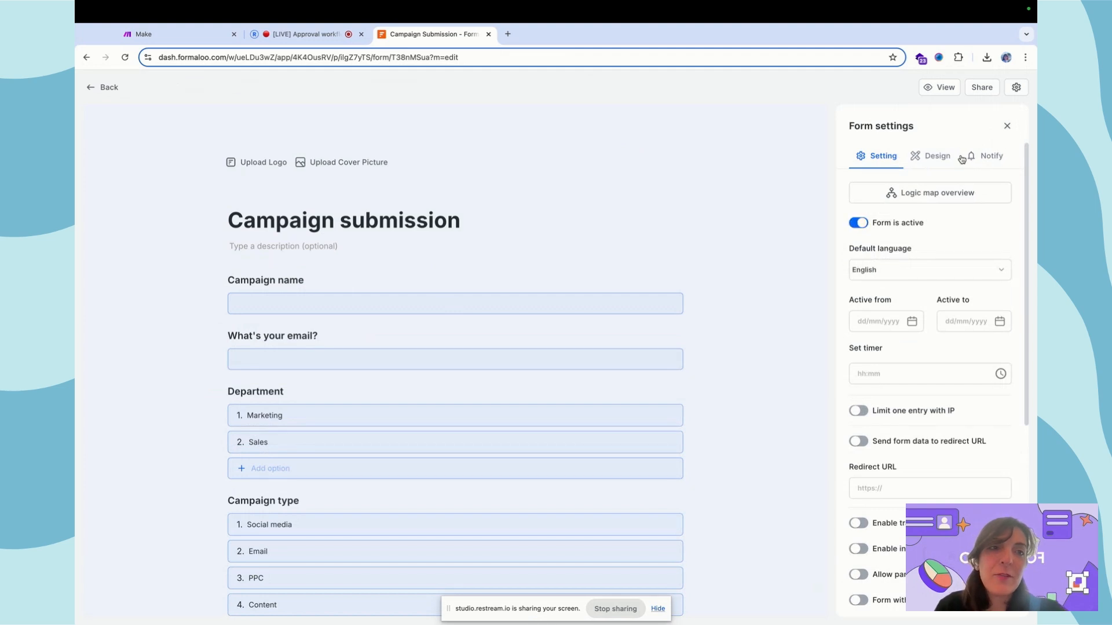
left_click(988, 156)
left_click(859, 189)
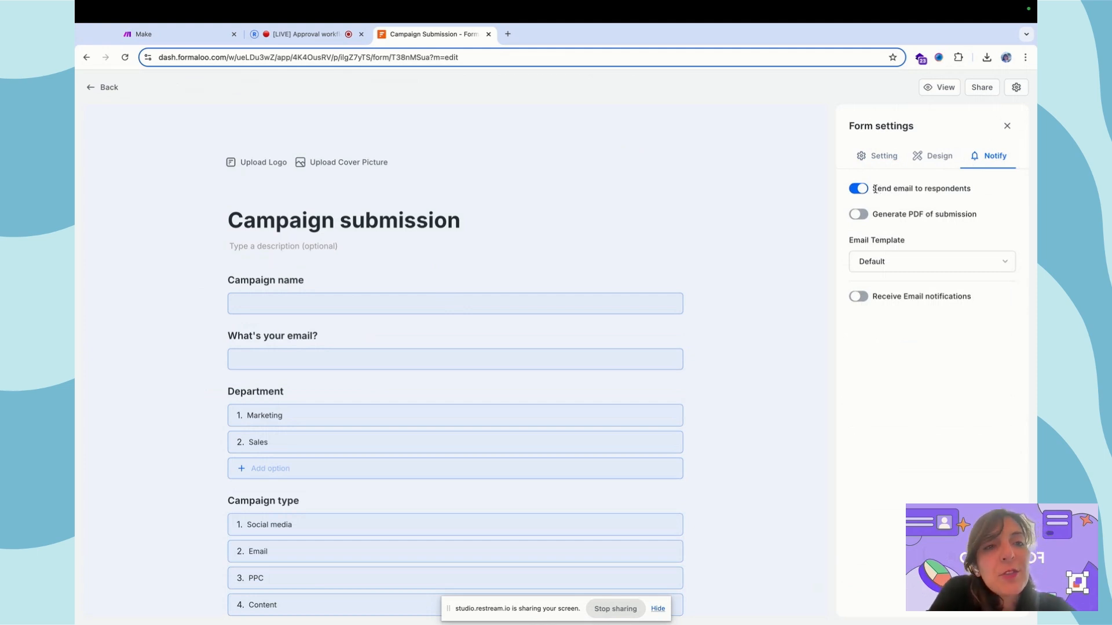
left_click(858, 216)
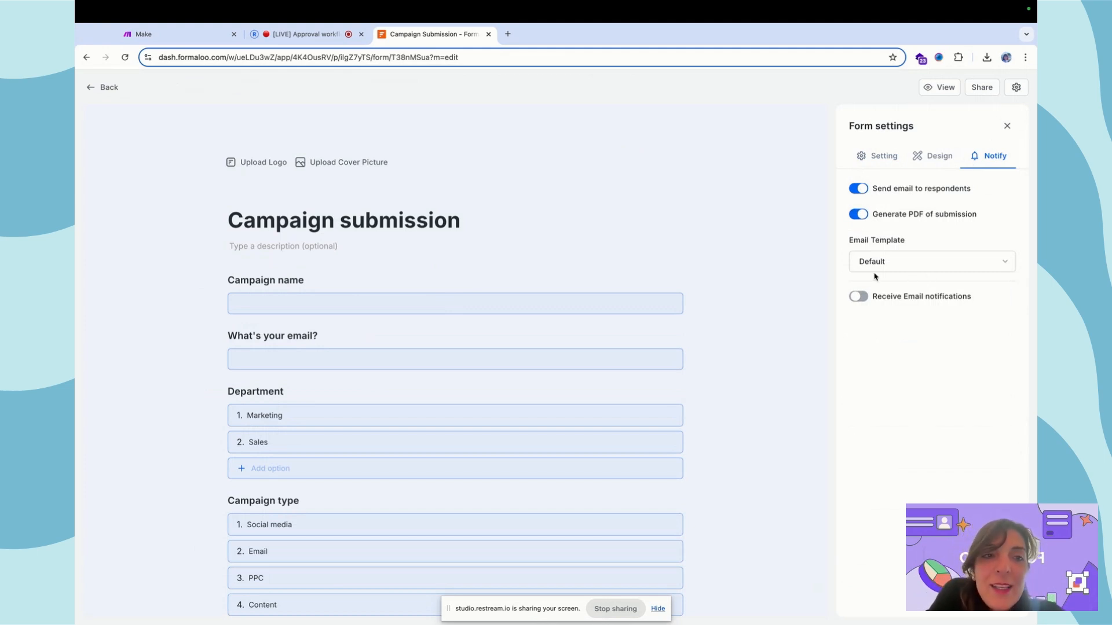
left_click(891, 263)
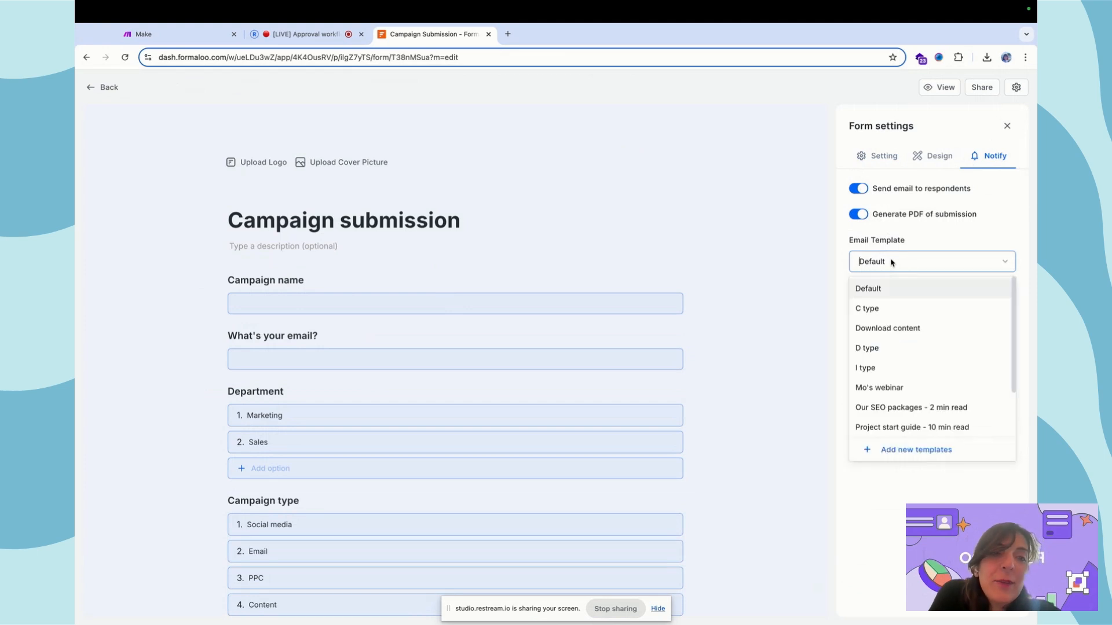
left_click(922, 450)
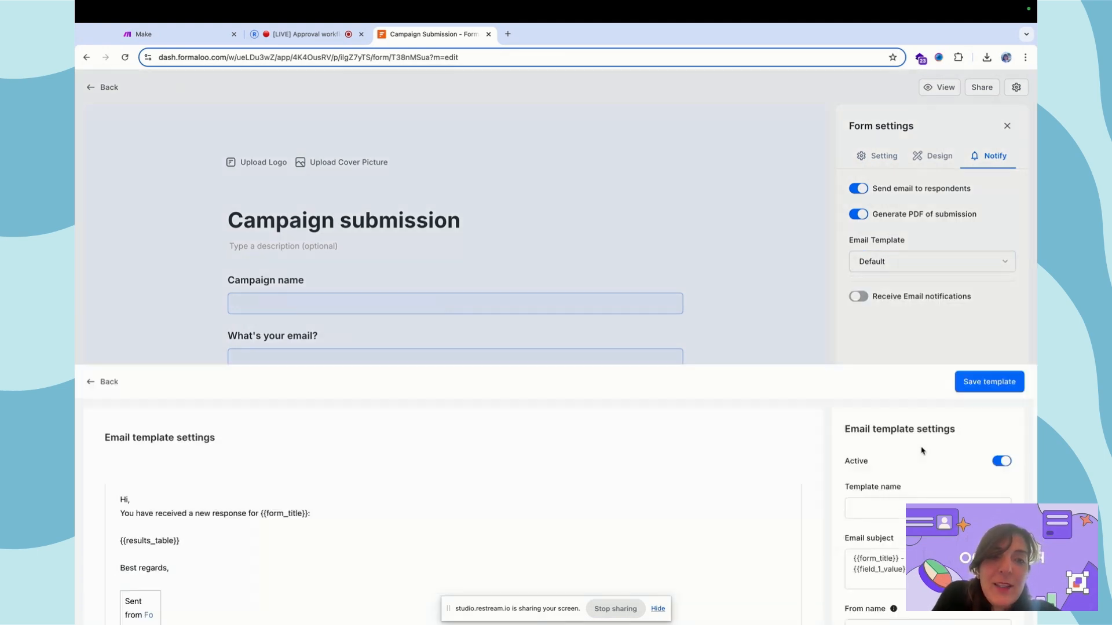
- Replace the email body with 'Hi there,', 'Here's a link to your responses:' and 'Click here to download your responses'
left_click(278, 243)
key("ctrl+a")
key("BackSpace")
type("Hi there,")
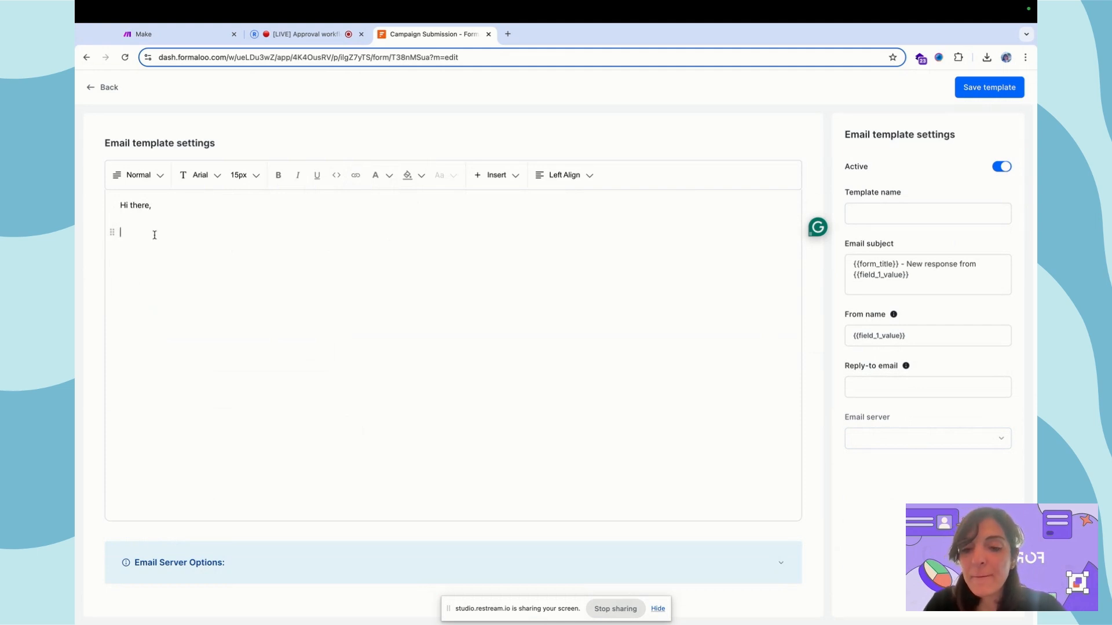
type("Here")
key("alt+shift+Left")
type("Click here")
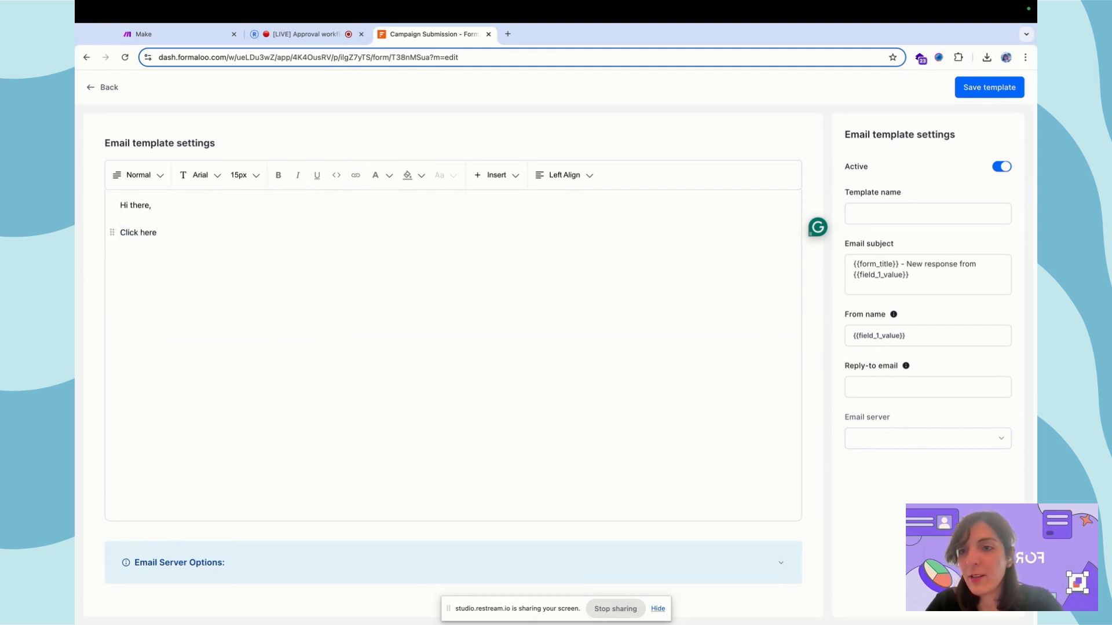
key("alt+shift+Left")
key("alt+shift+Left")
type("Here's a link to yoru")
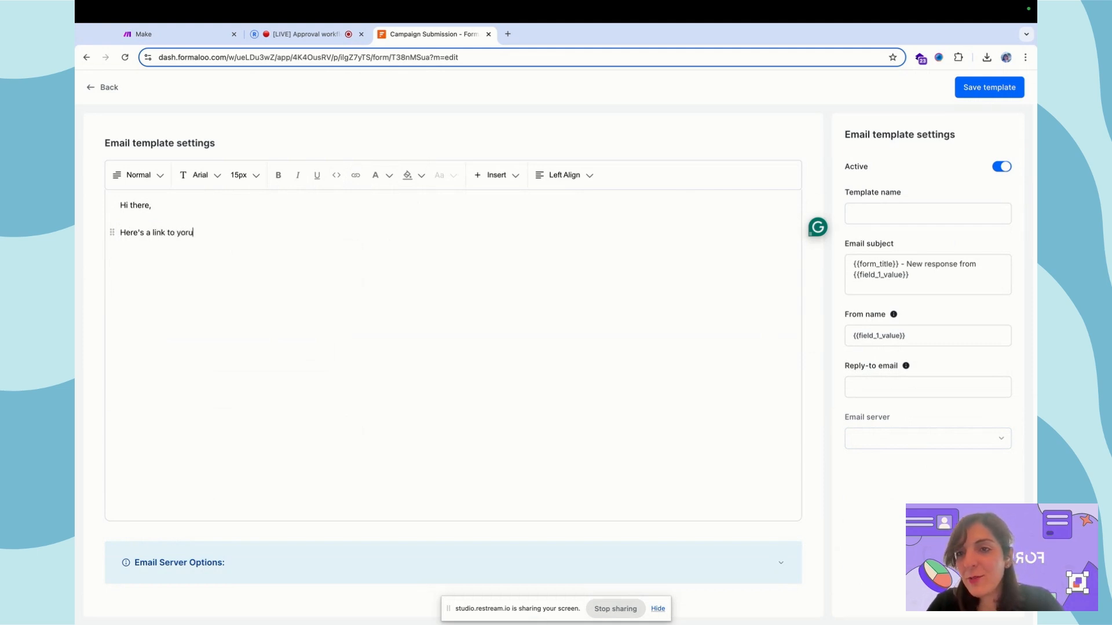
key("BackSpace")
key("BackSpace")
type("ur responses:  ")
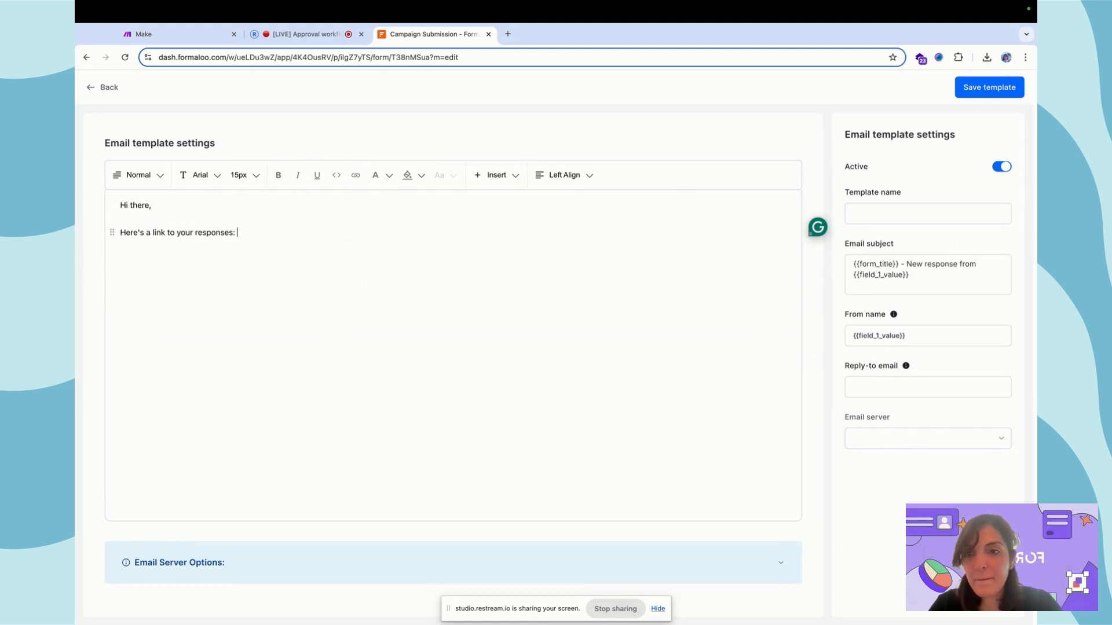
type("Clic")
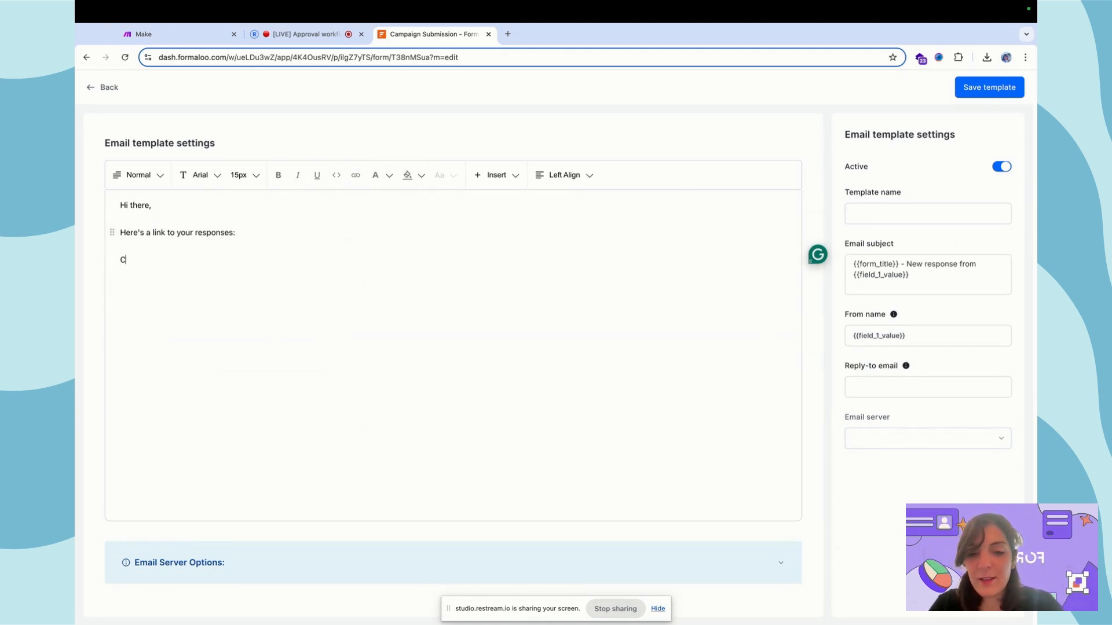
key("BackSpace")
key("BackSpace")
type("lick he")
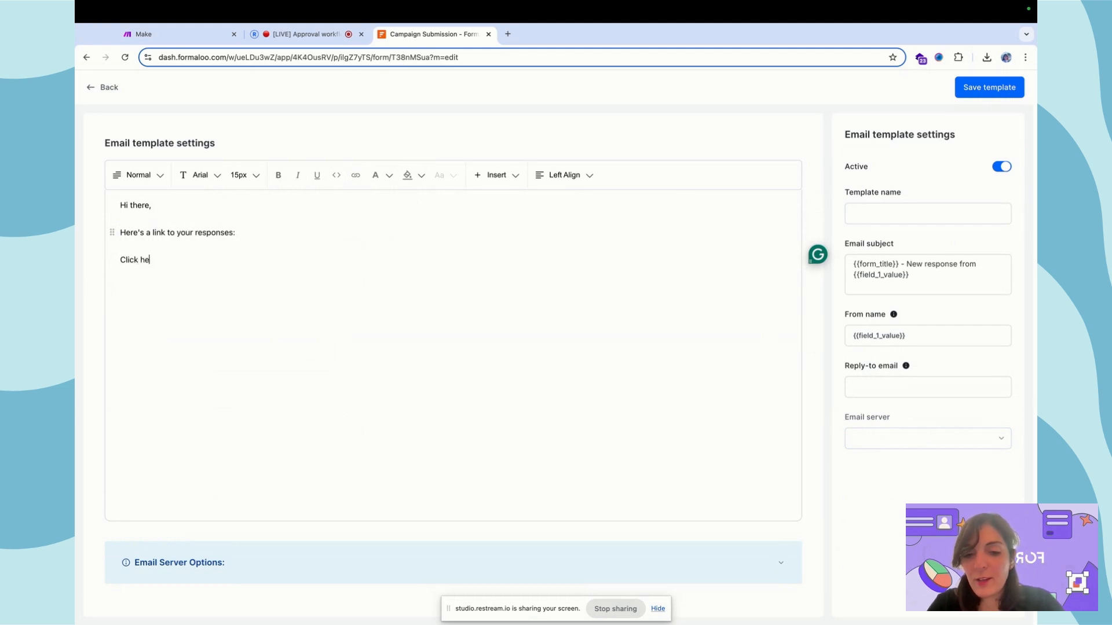
type("re to downloa")
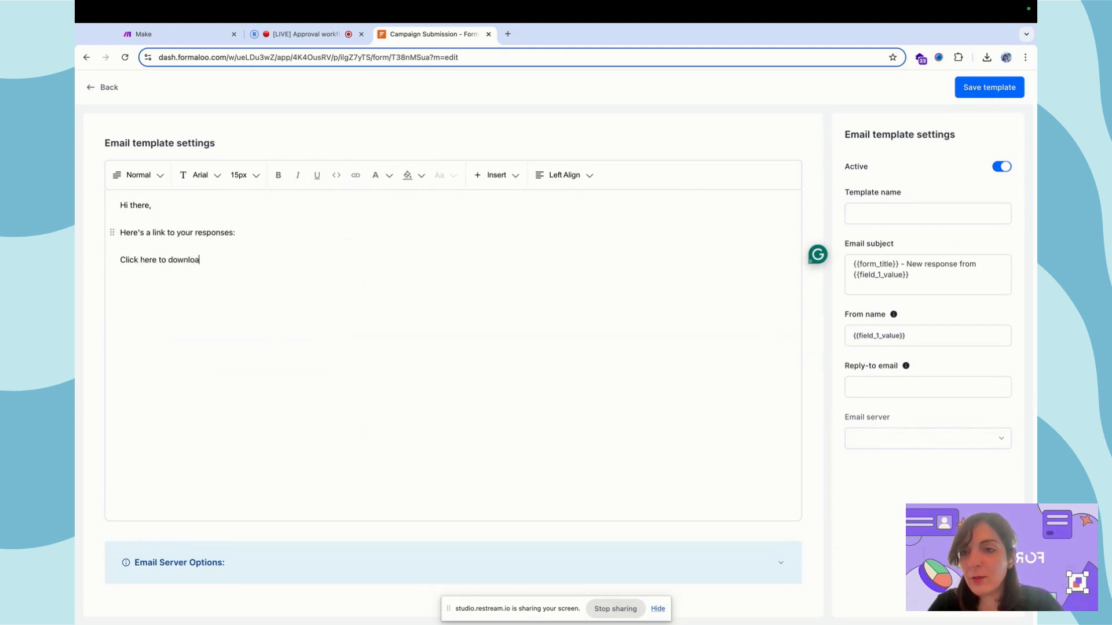
type("d your responsnes")
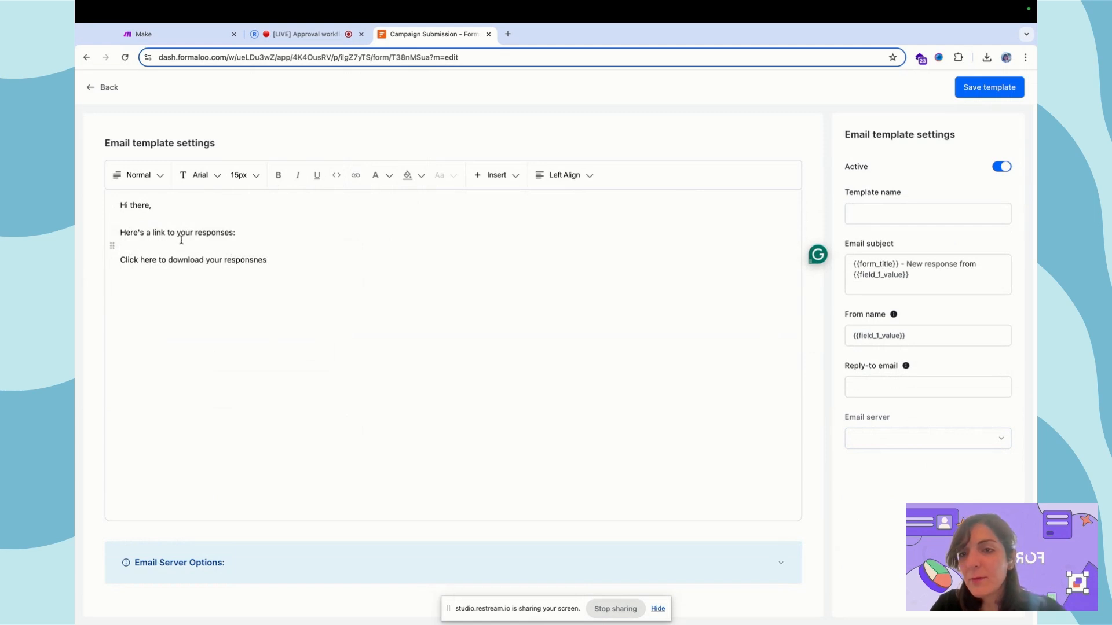
left_click(259, 260)
key("BackSpace")
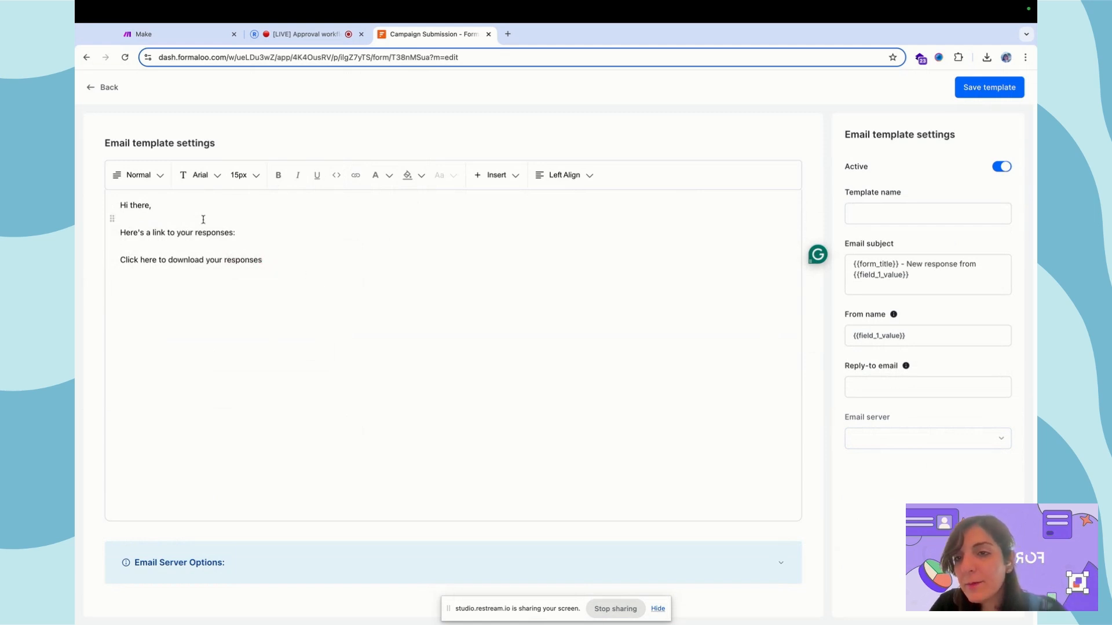
left_click(241, 234)
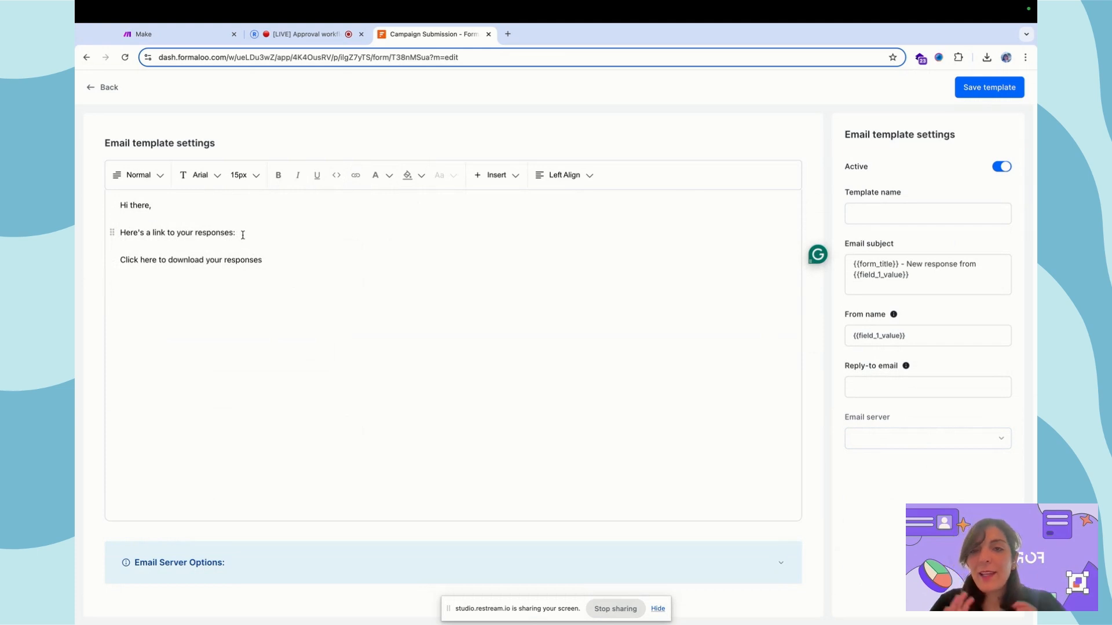
type("@pdf")
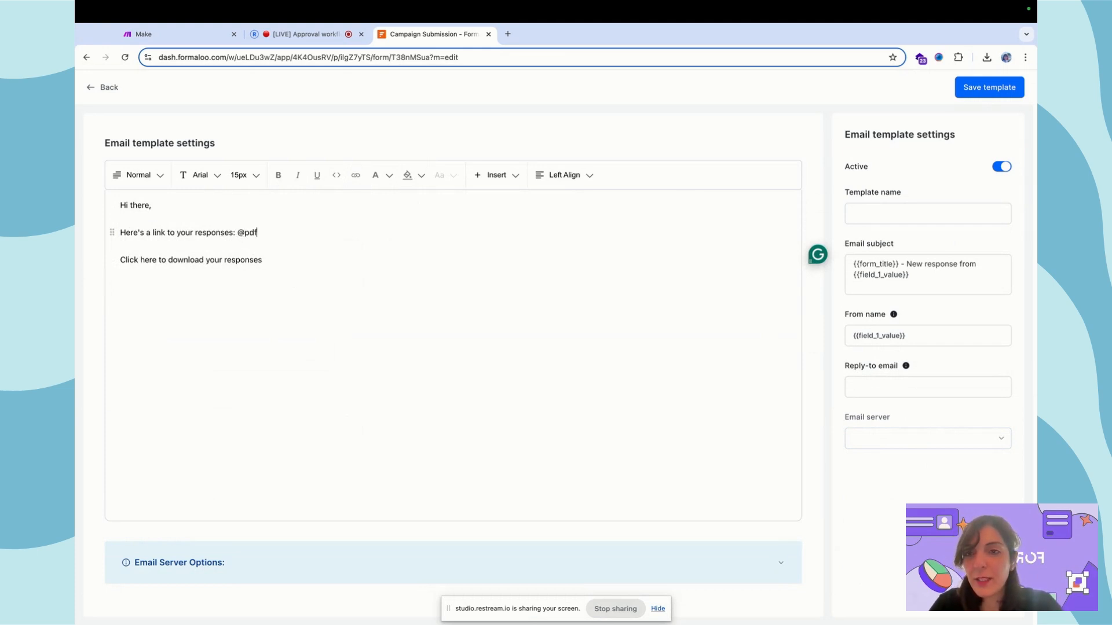
type("_link")
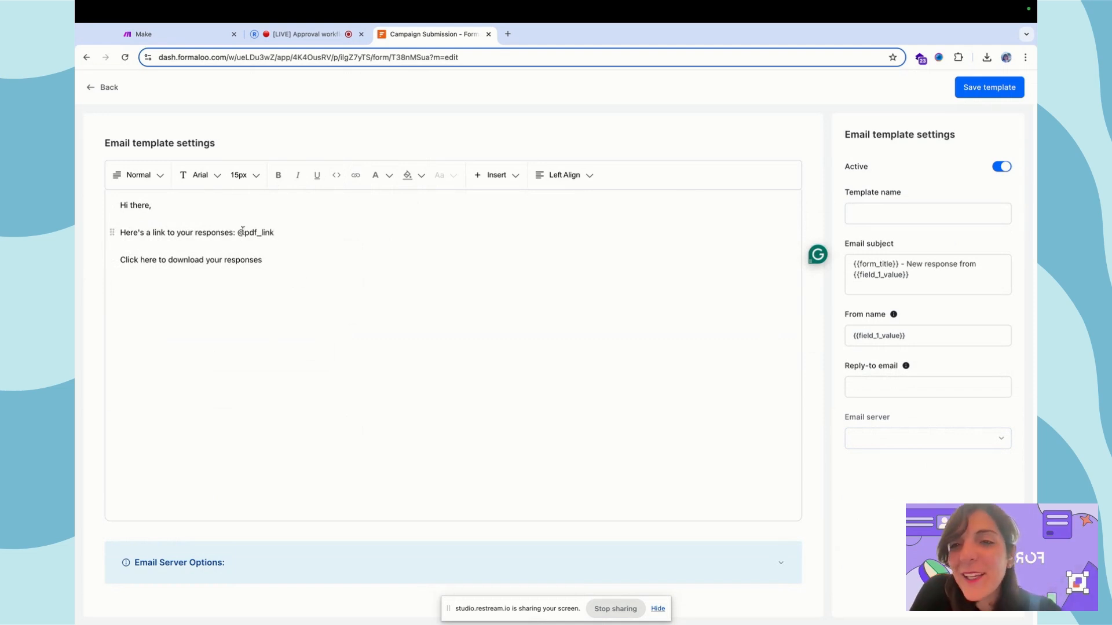
left_click_drag(238, 232, 276, 233)
key("ctrl+c")
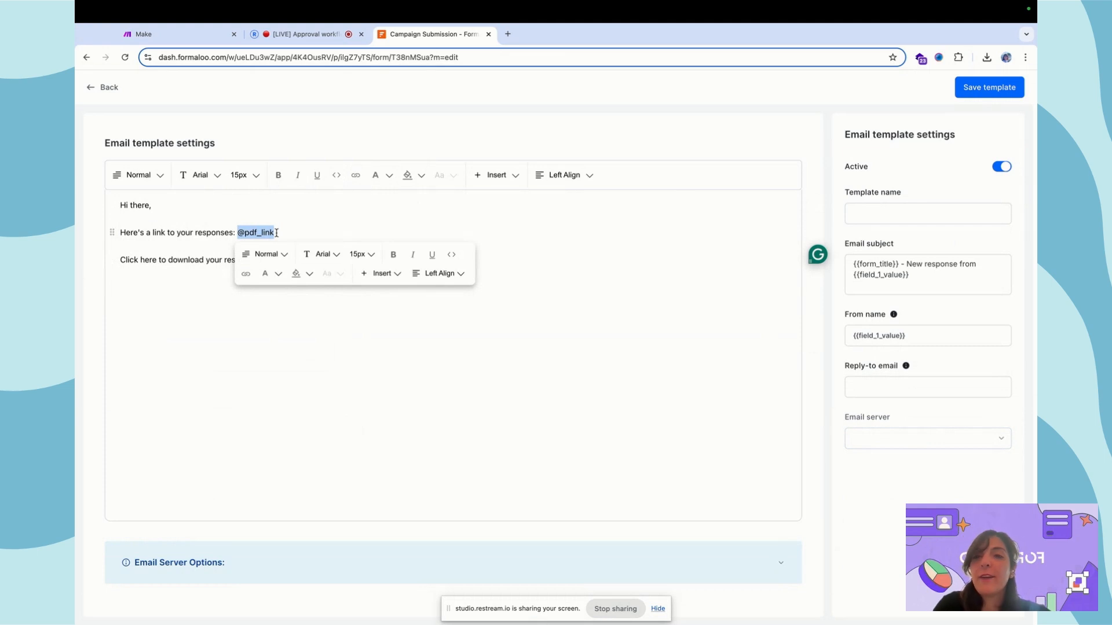
left_click(120, 256)
triple_click(257, 259)
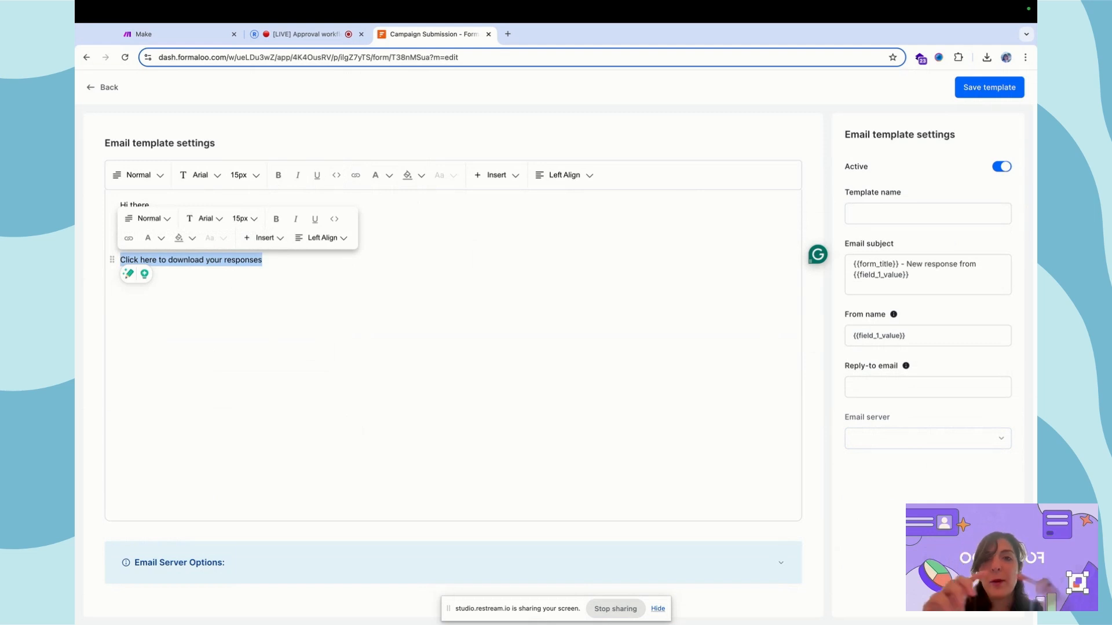
left_click(129, 238)
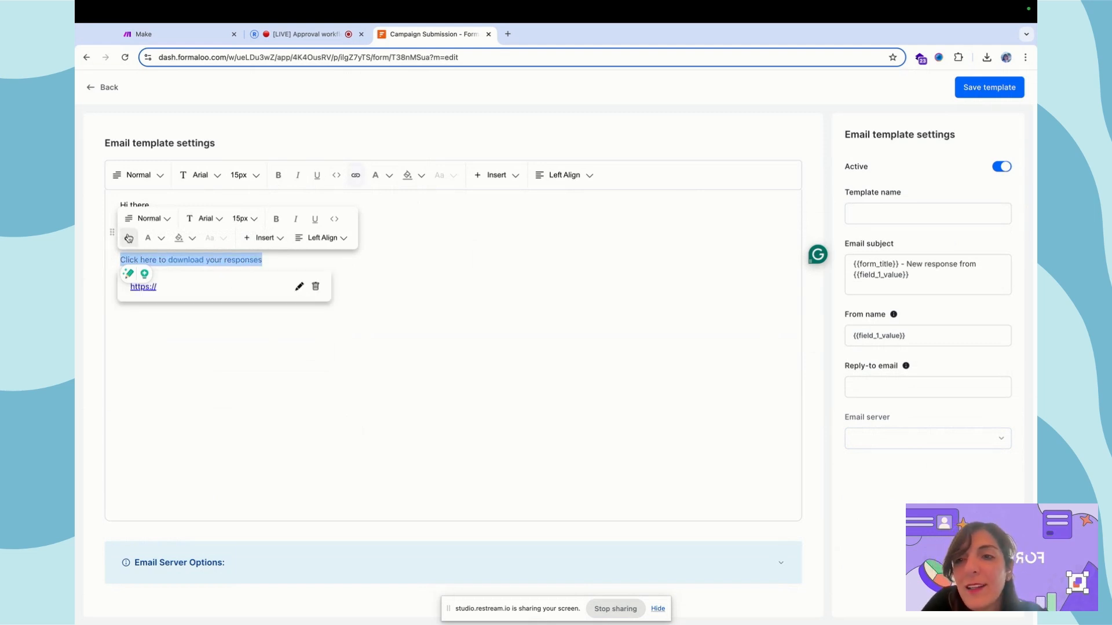
left_click(298, 286)
key("ctrl+a")
key("BackSpace")
key("ctrl+v")
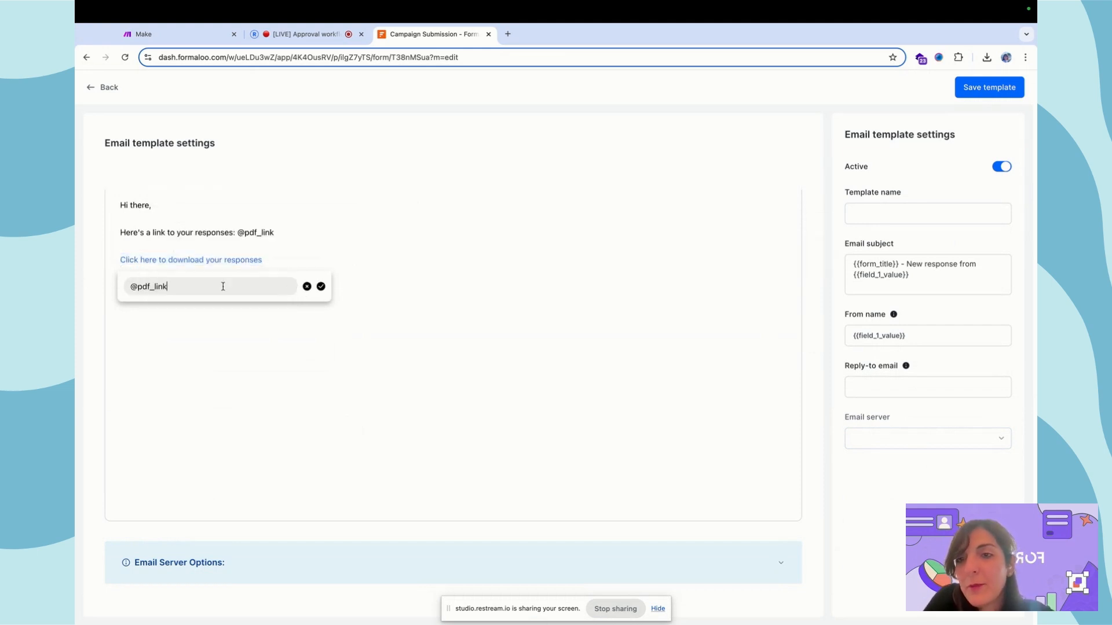
left_click(321, 286)
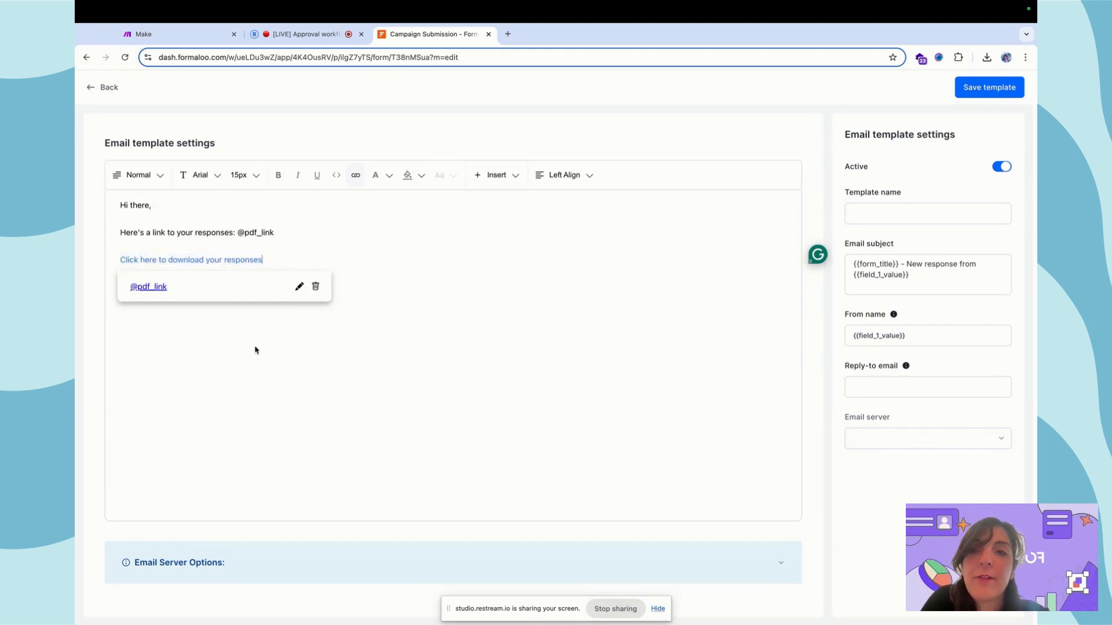
key("Return")
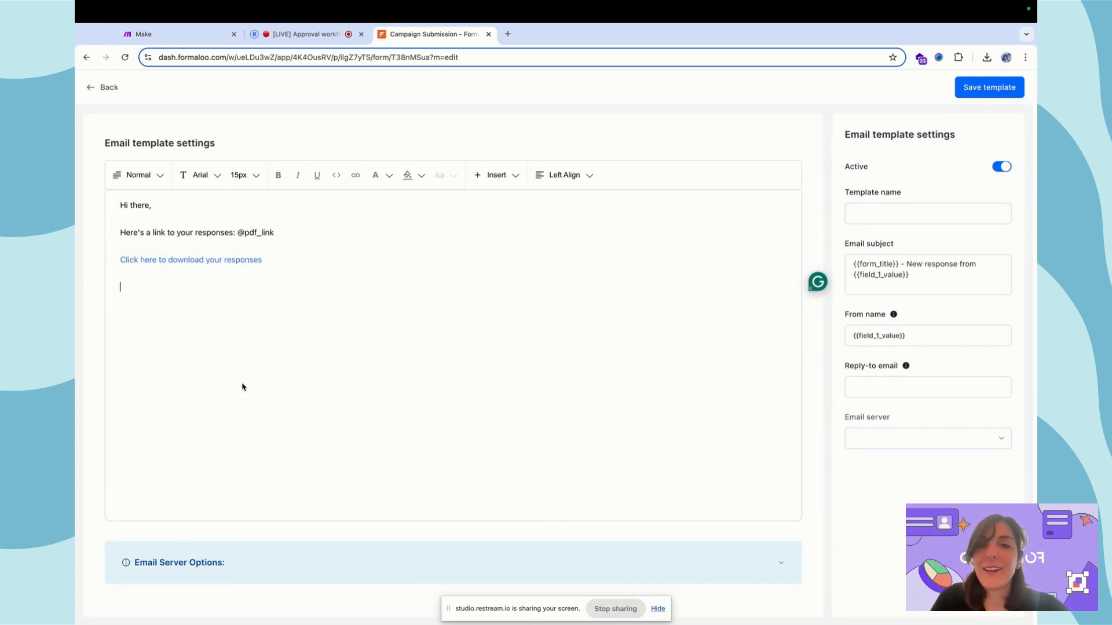
- Enter the sender's email address in the Reply-to email field
left_click(238, 233)
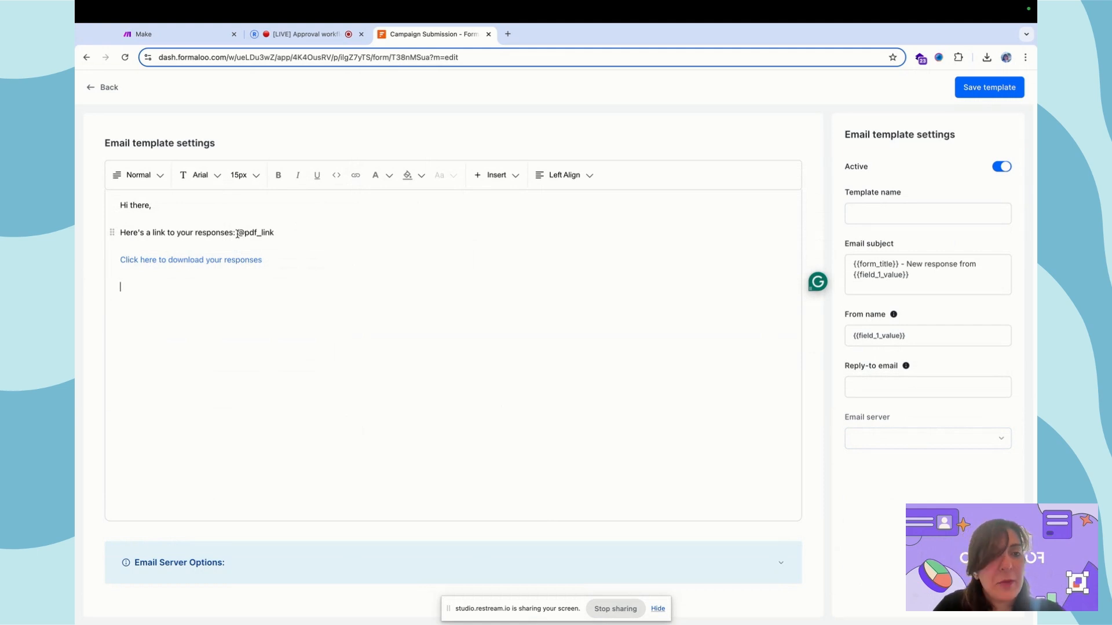
left_click(859, 388)
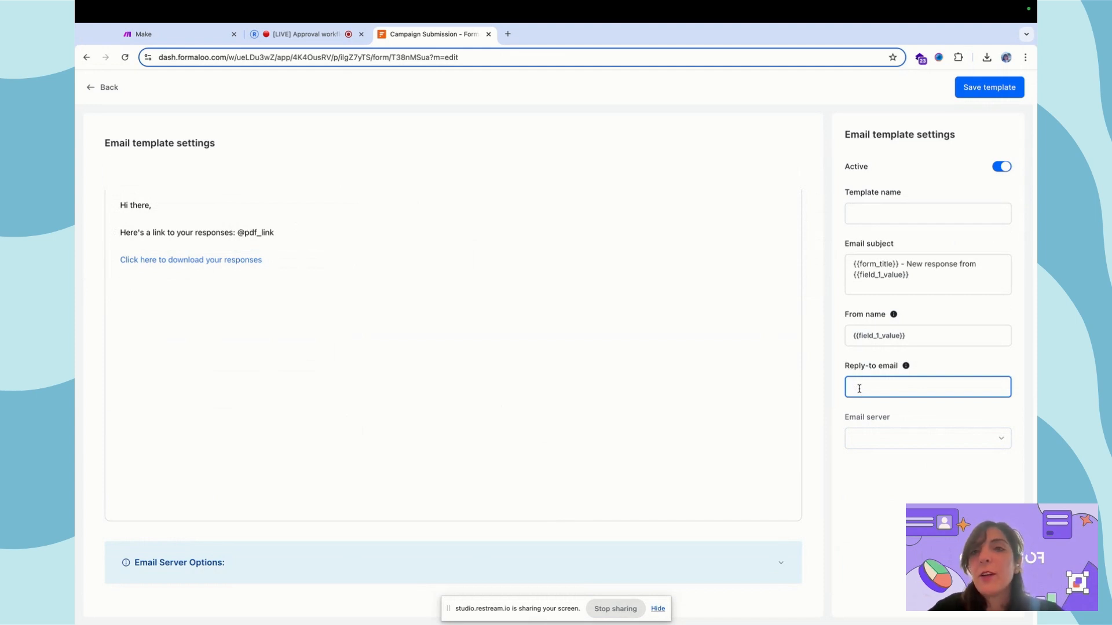
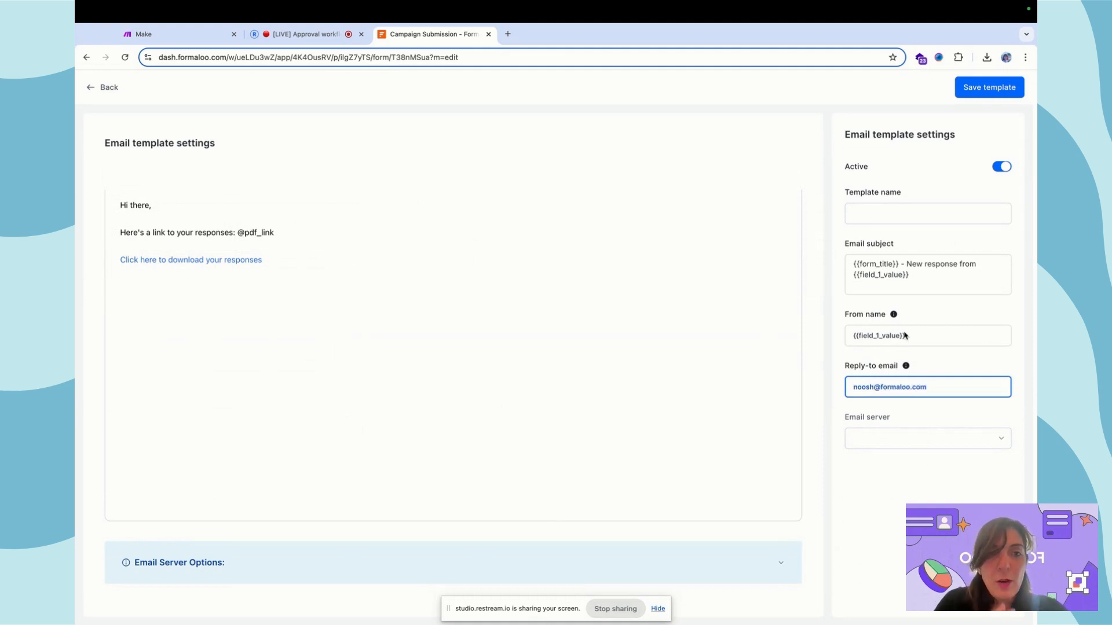
- Name the template 'New email template webinar' and save it
left_click(884, 210)
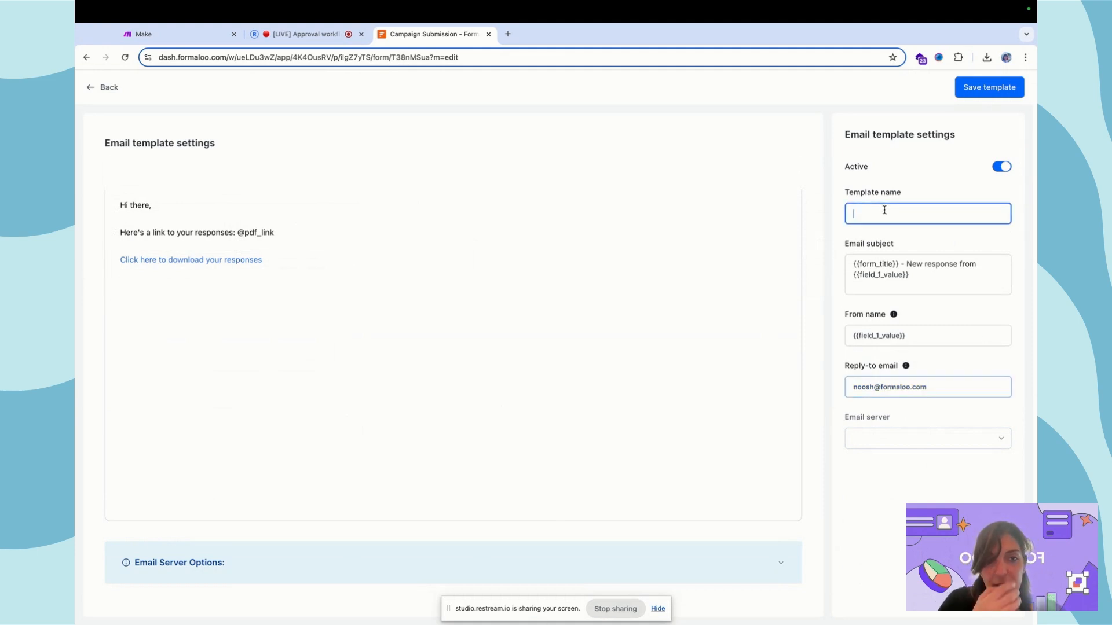
type("New")
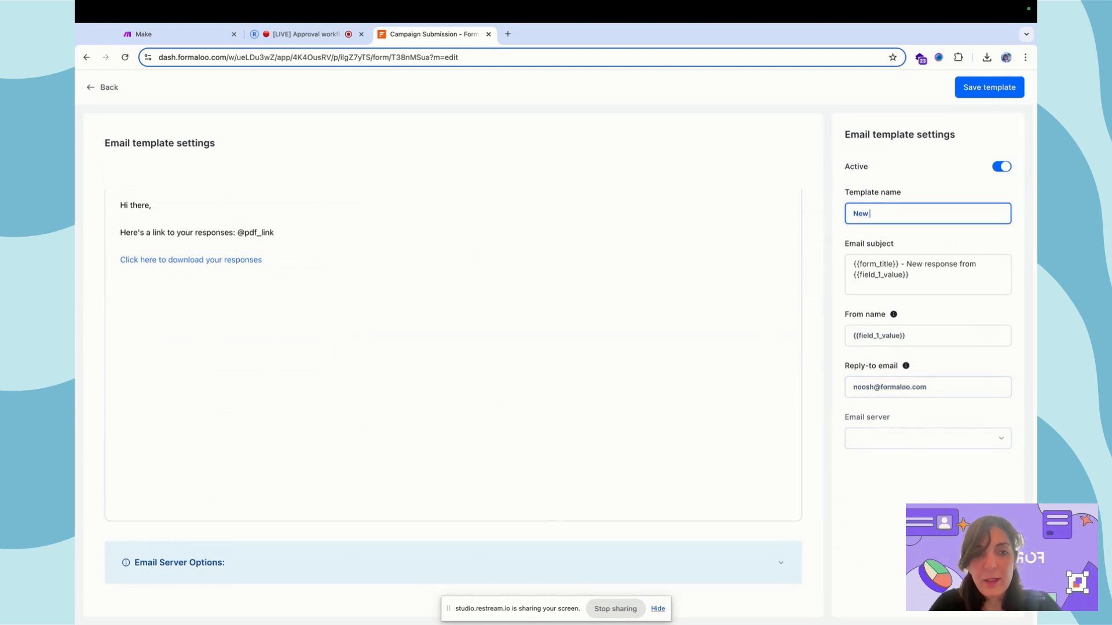
type(" email")
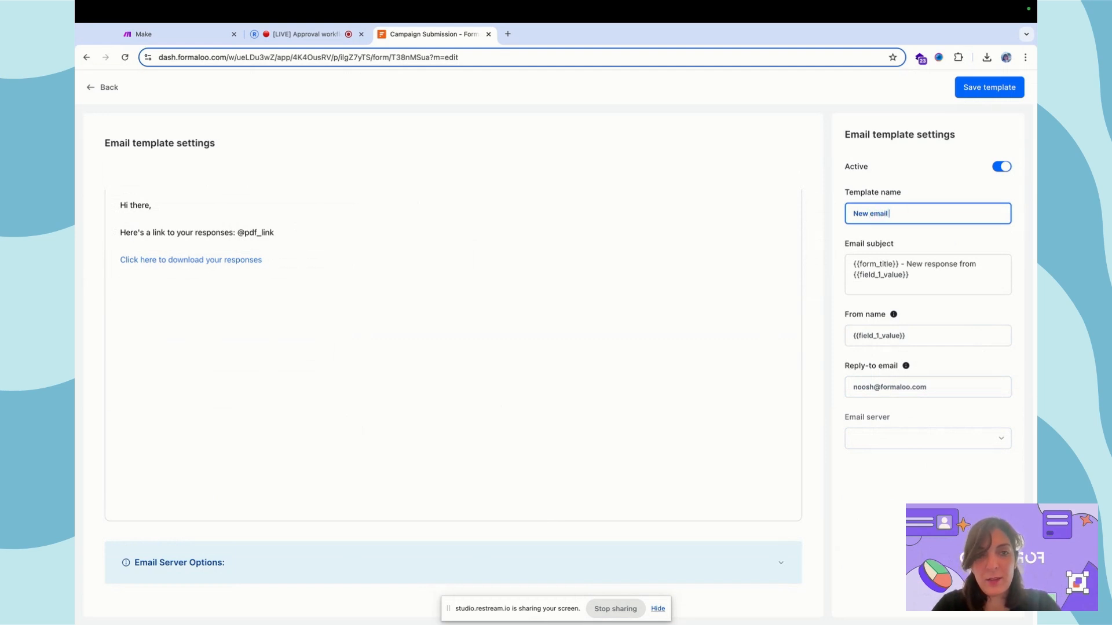
type(" template webinar")
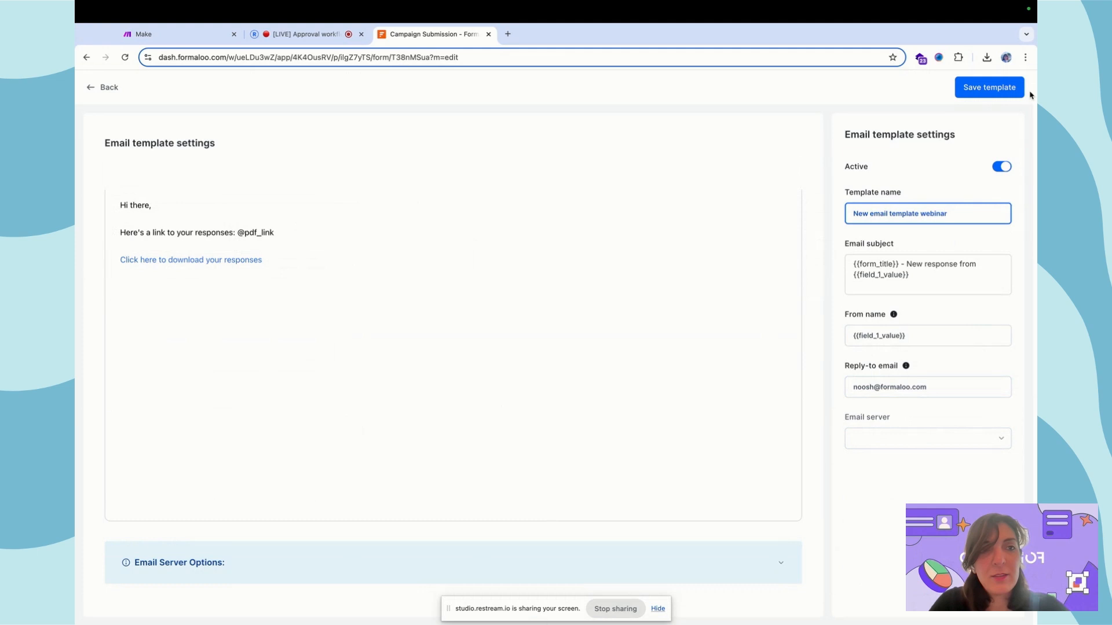
left_click(987, 87)
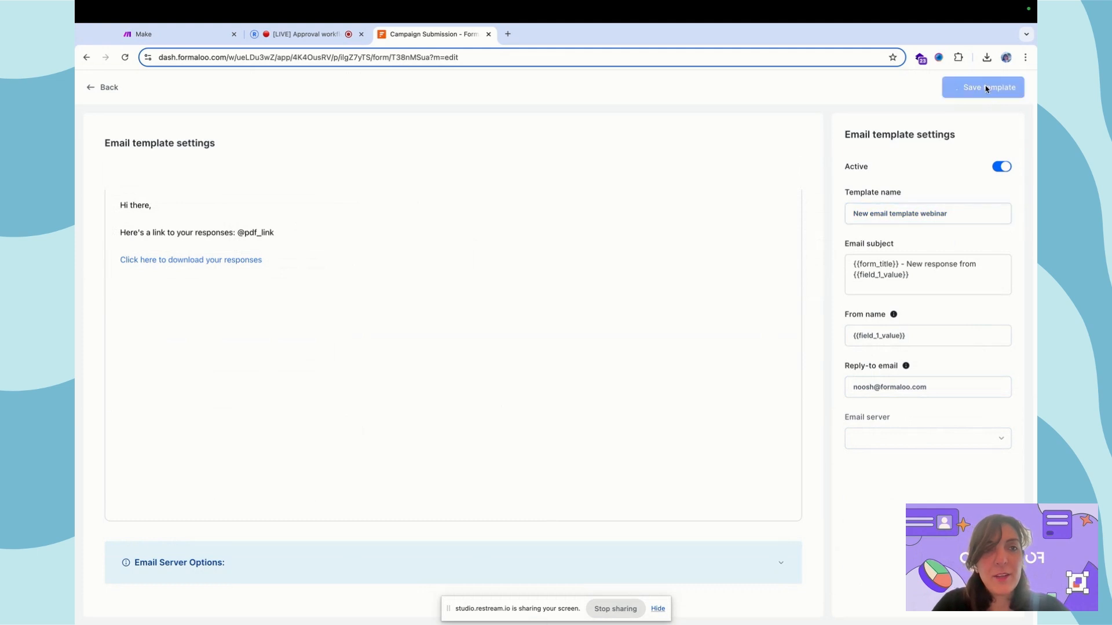
left_click(110, 90)
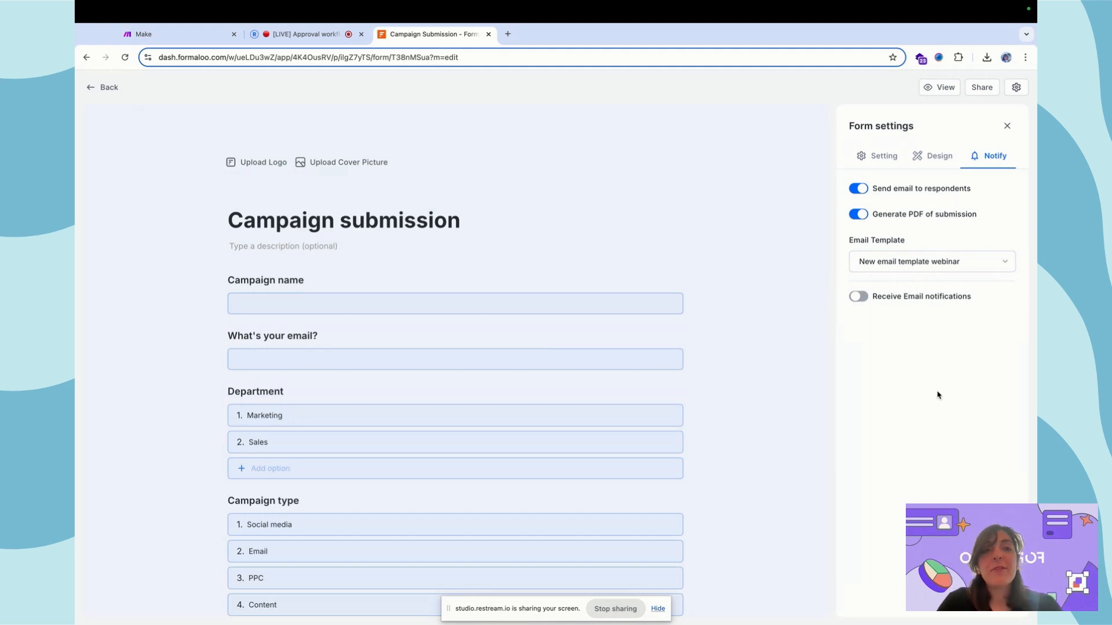
- Show the Logic rules of the Department question in the Campaign submission form editor
mouse_move(310, 291)
left_click(286, 243)
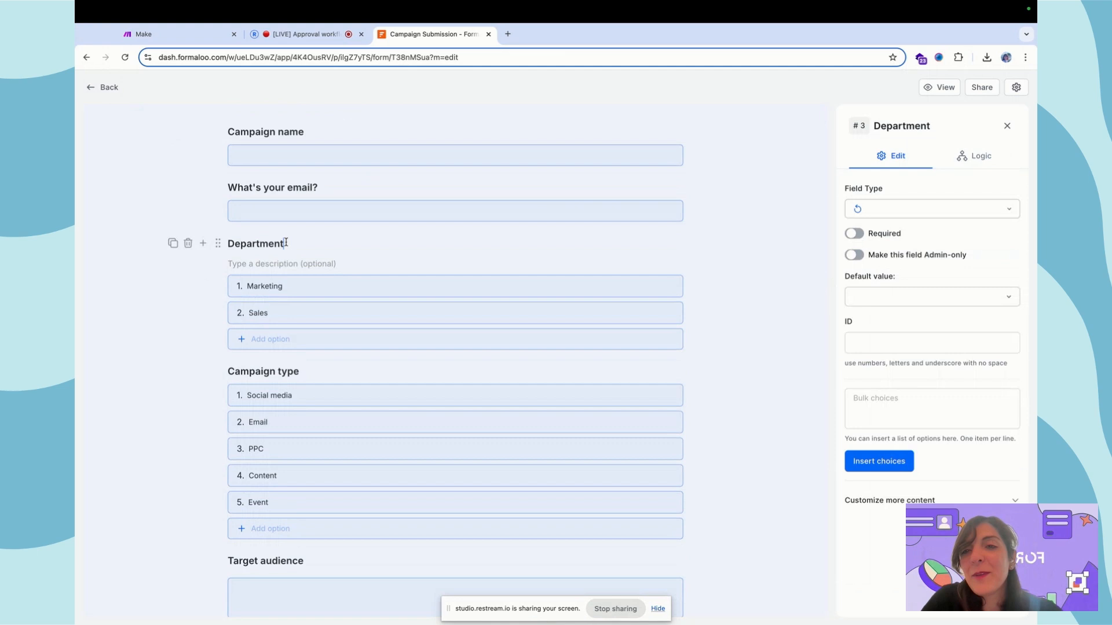
left_click(972, 157)
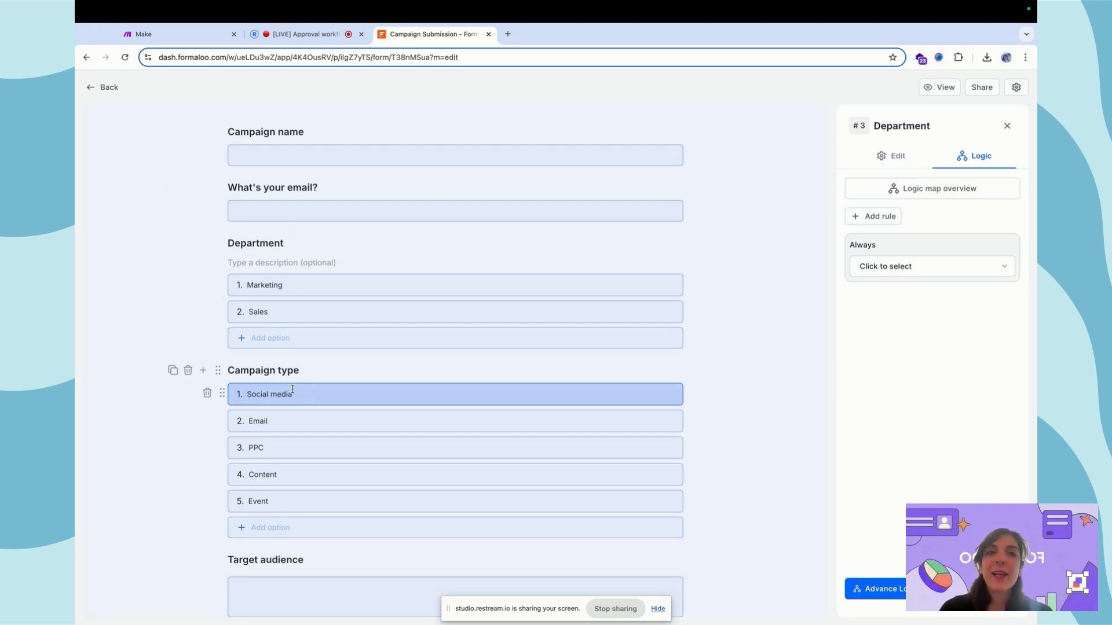
scroll(725, 276, "up", 5)
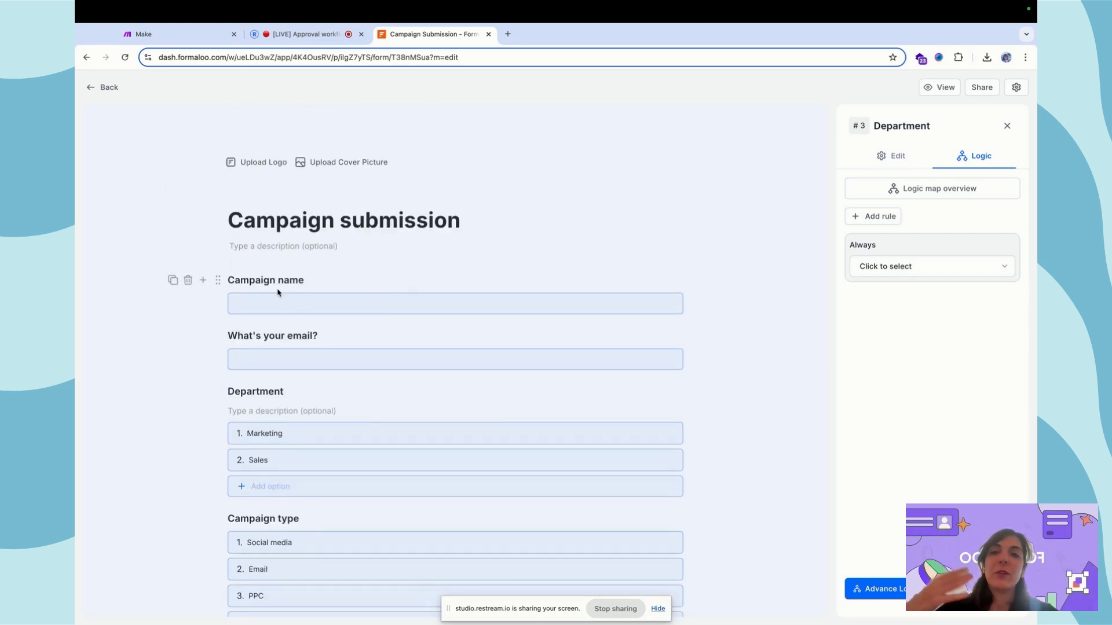
scroll(285, 409, "down", 3)
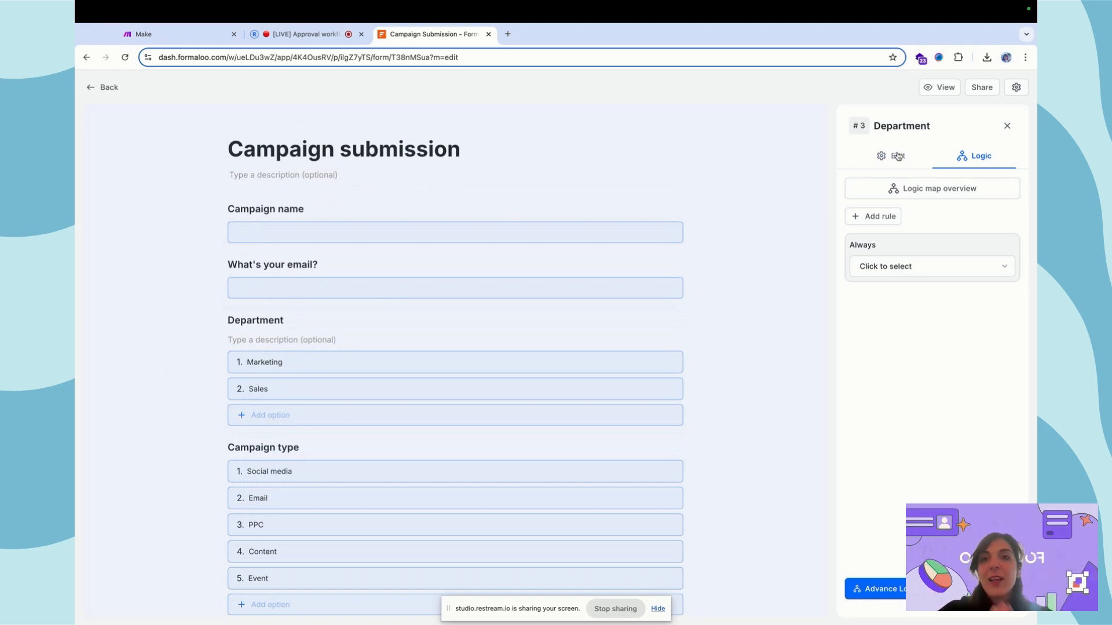
- Close the Department question settings and open the live form in a new tab
left_click(1007, 127)
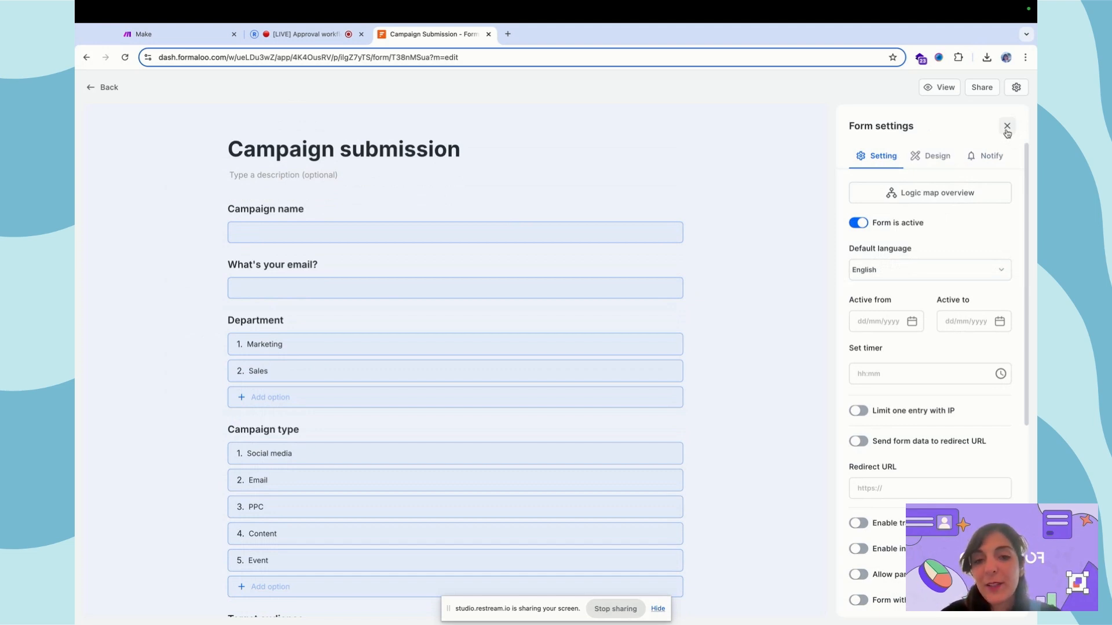
scroll(424, 339, "down", 3)
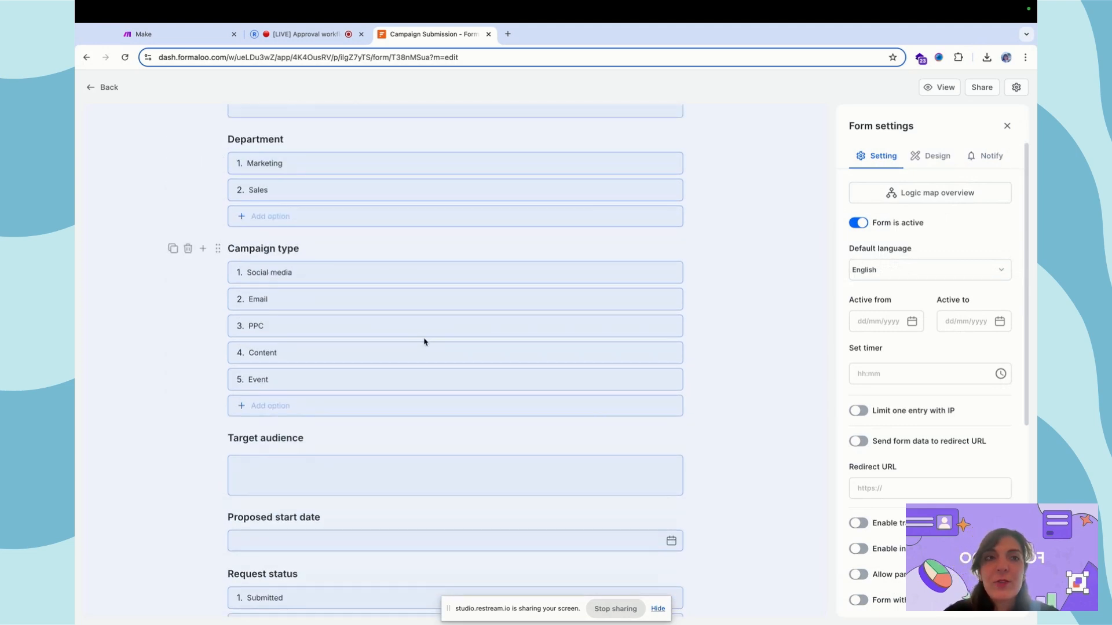
left_click(939, 88)
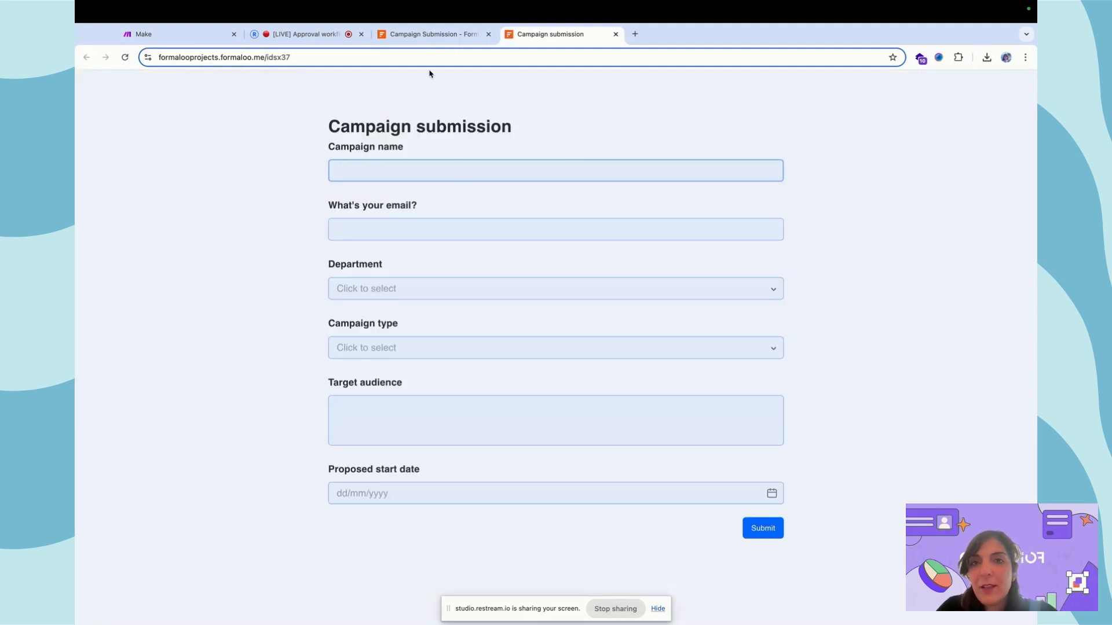
- Confirm the Notify email template is 'New email template webinar', then go to the live form
left_click(422, 35)
left_click(976, 164)
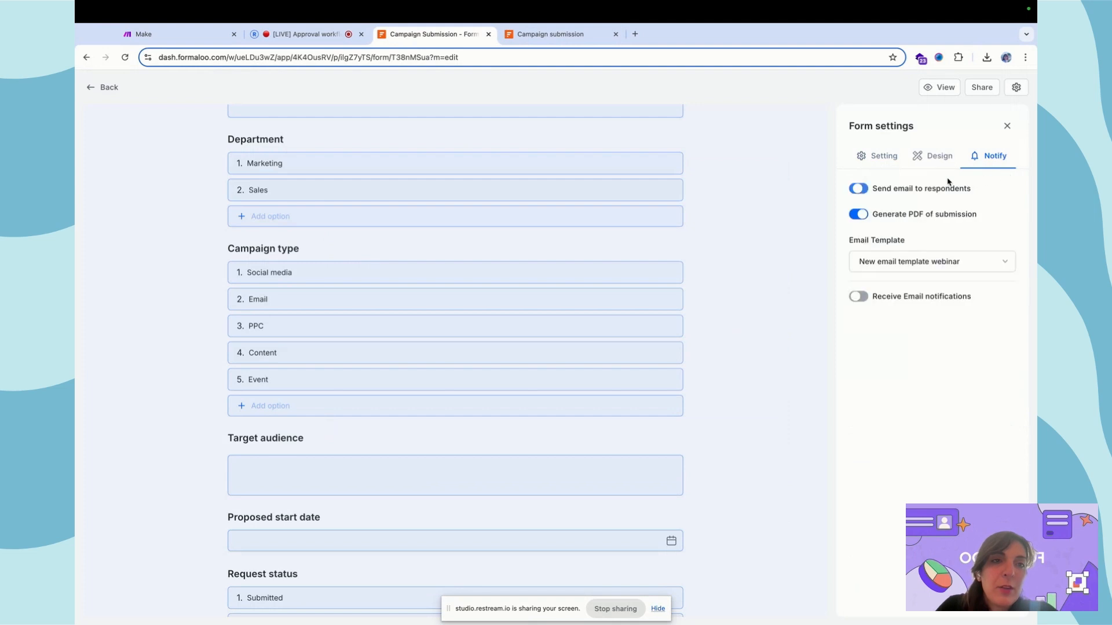
left_click(914, 263)
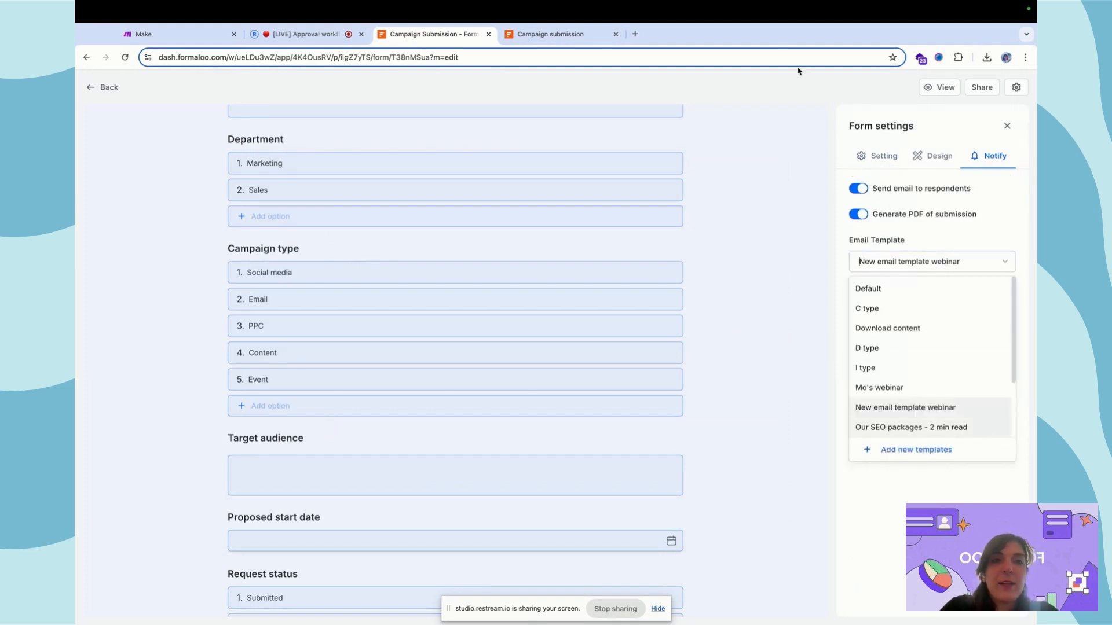
left_click(779, 87)
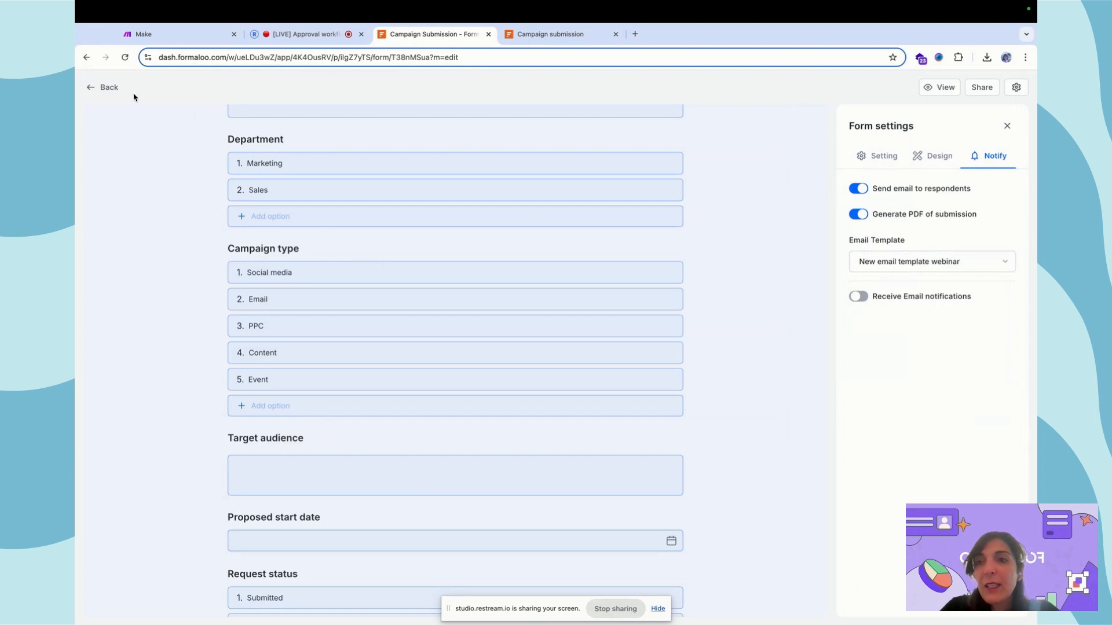
left_click(106, 88)
left_click(579, 34)
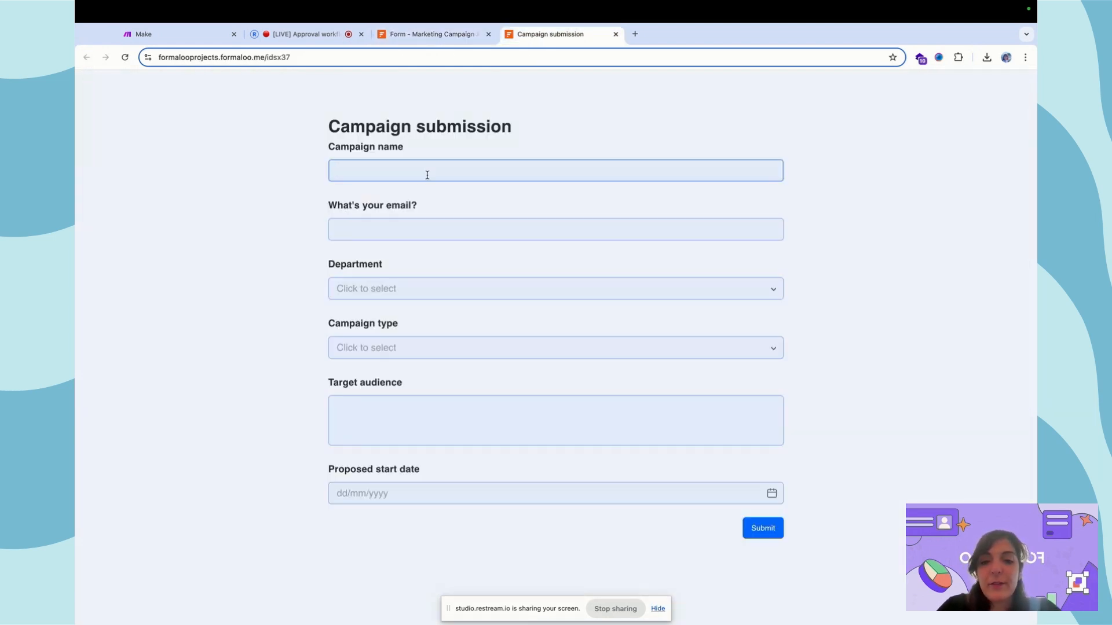
- Enter the respondent's name and email address in the test form
type("Noosh")
key("Tab")
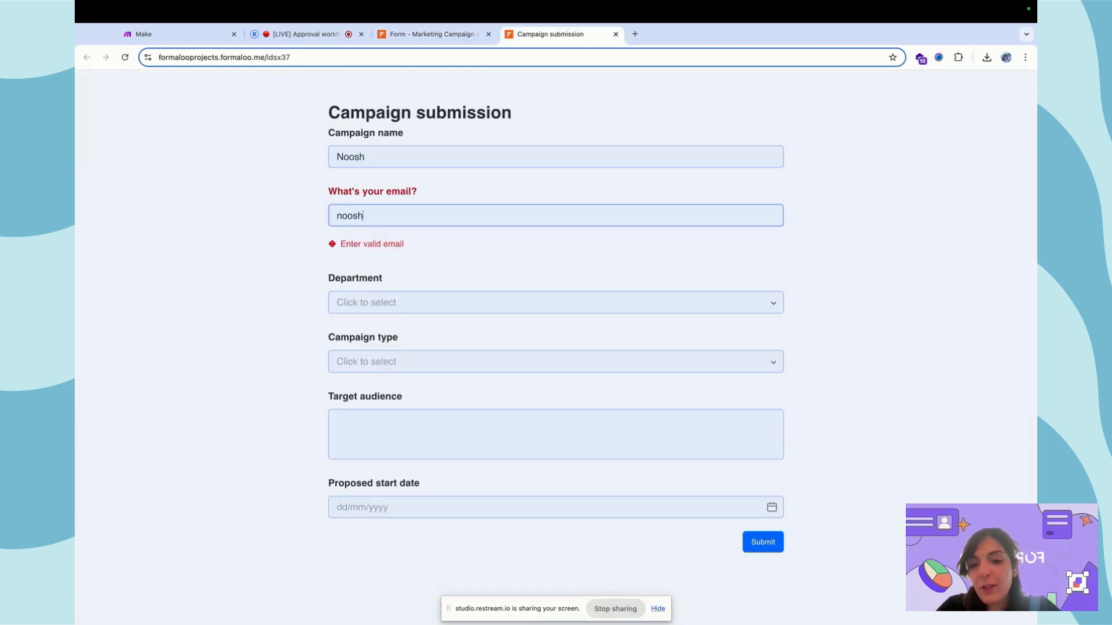
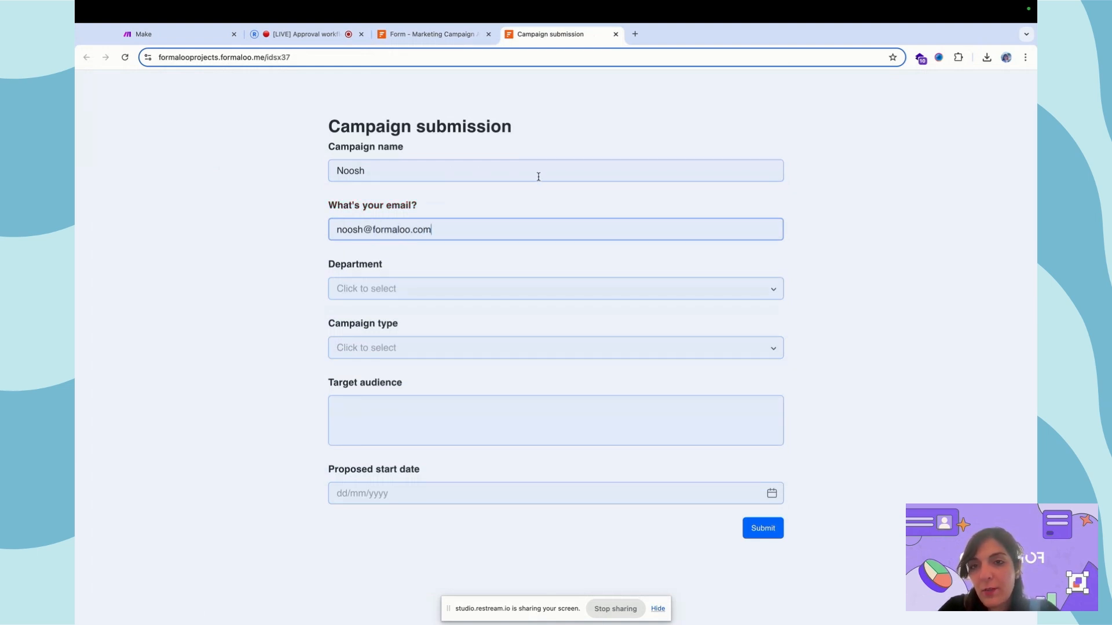
- Choose Marketing as Department and Social media as Campaign type, then open the builder's account menu
left_click(476, 289)
left_click(446, 320)
left_click(459, 348)
left_click(460, 377)
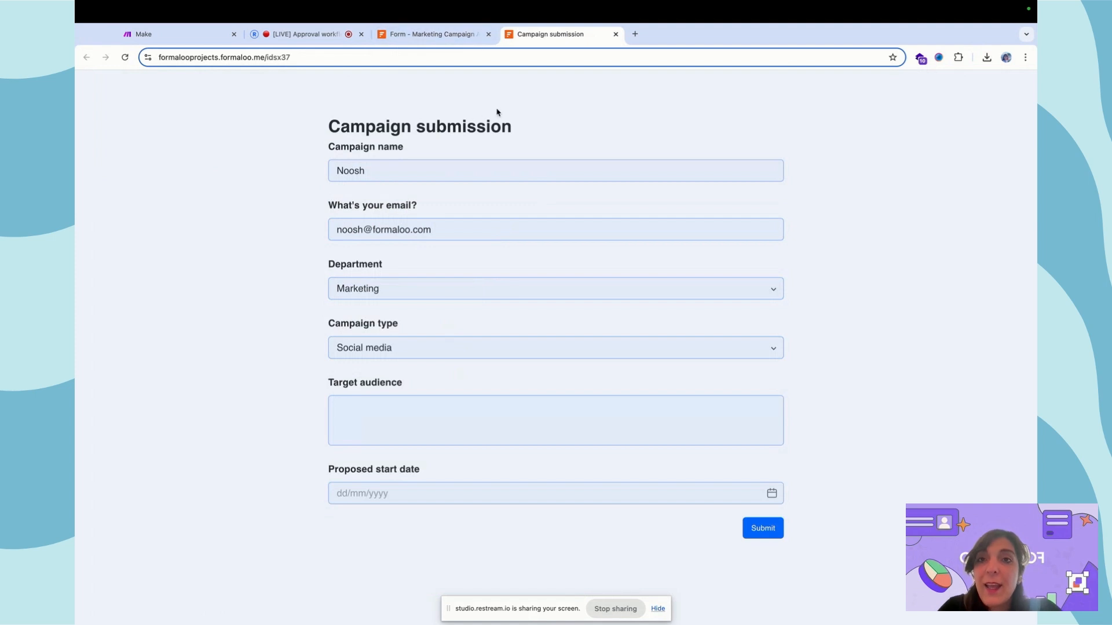
left_click(405, 36)
left_click(1020, 87)
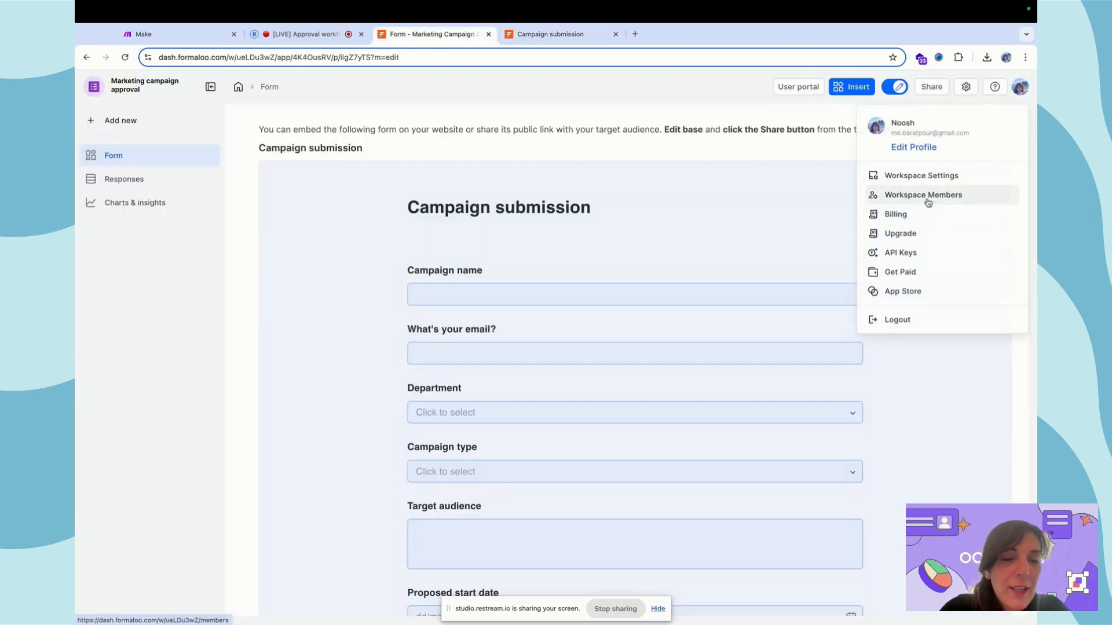
- Open 'New email template webinar' for editing from the App Store's Custom emails app
left_click(906, 291)
left_click(685, 206)
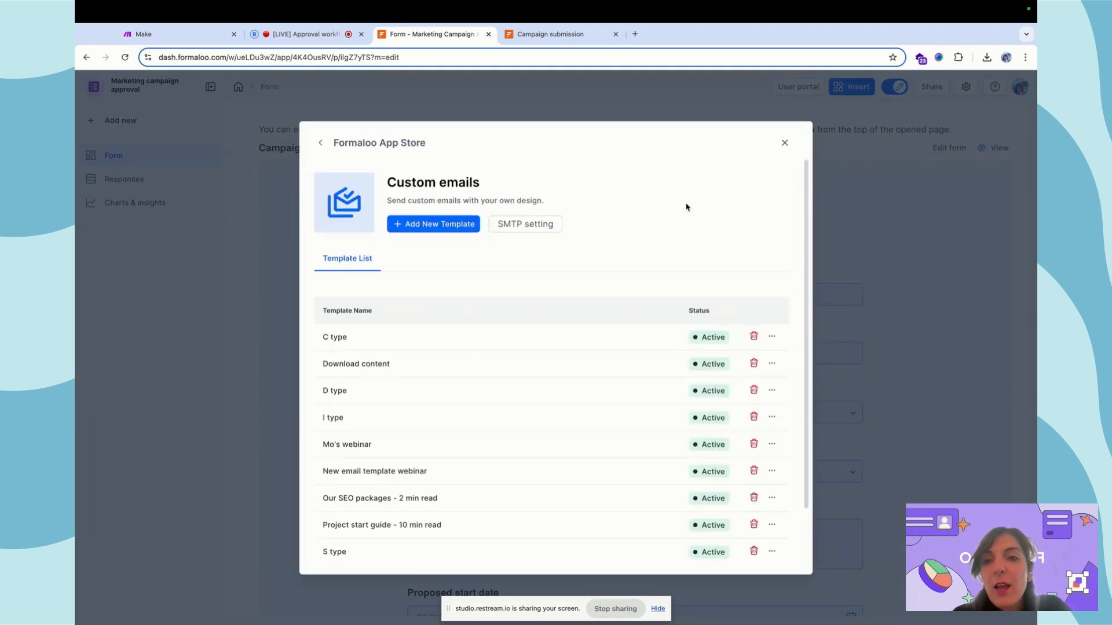
scroll(689, 440, "down", 2)
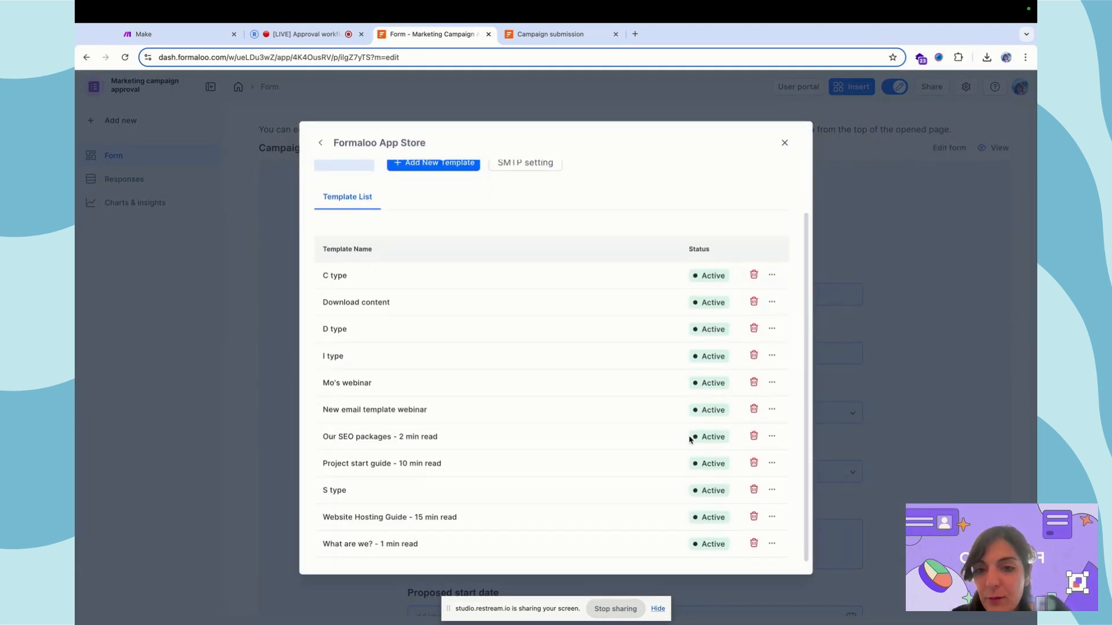
left_click(772, 409)
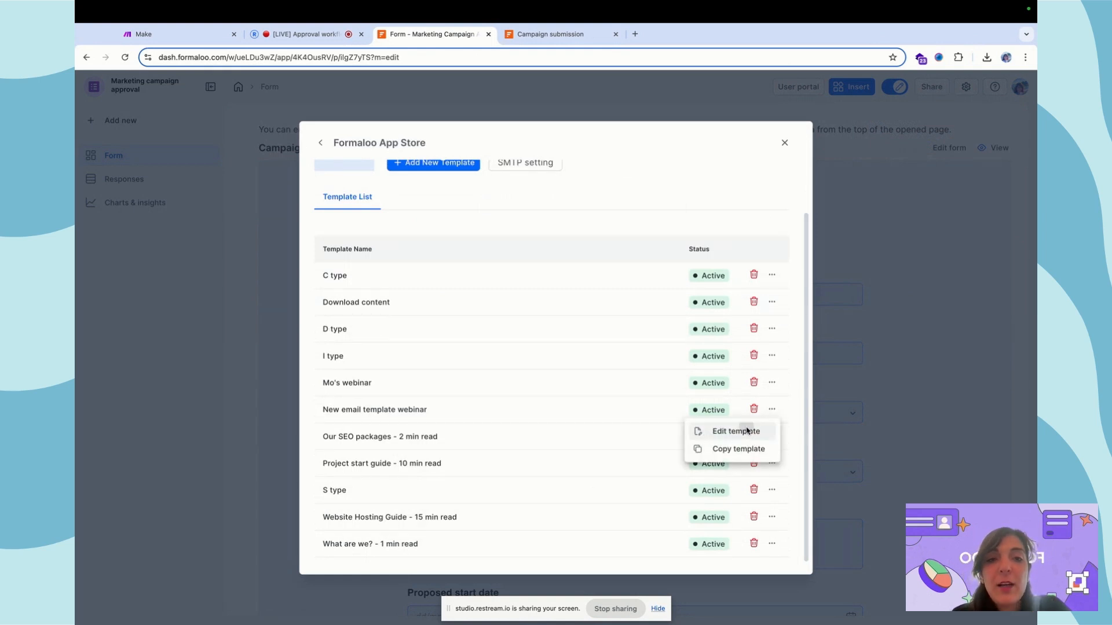
left_click(747, 432)
left_click(204, 206)
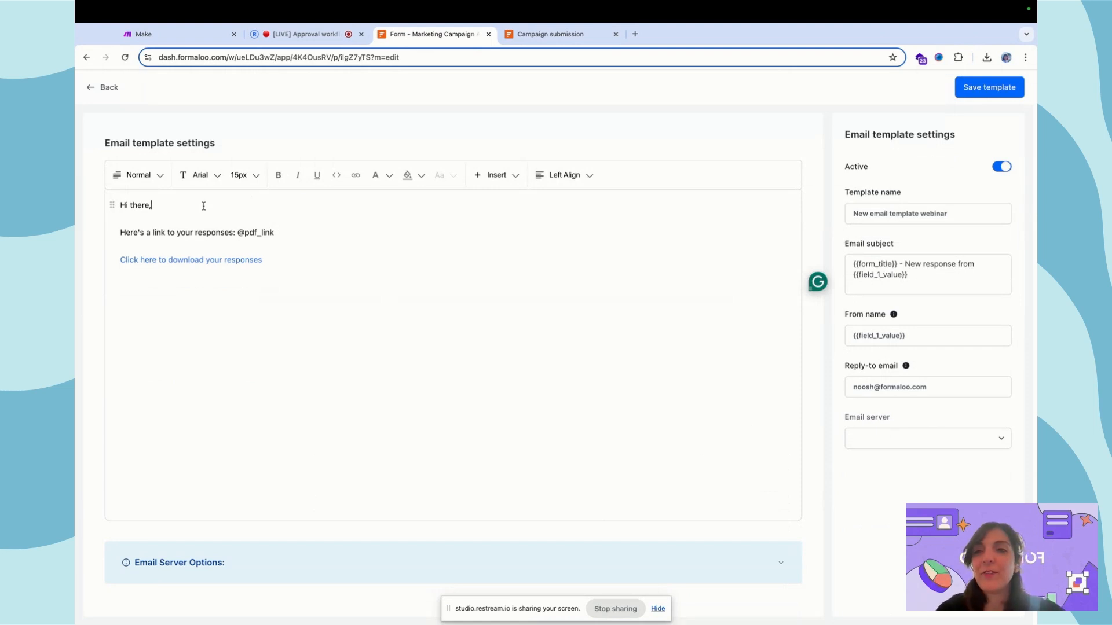
- Add a {{field_1_value}} line below 'Hi there,' and return to the live form
key("Return")
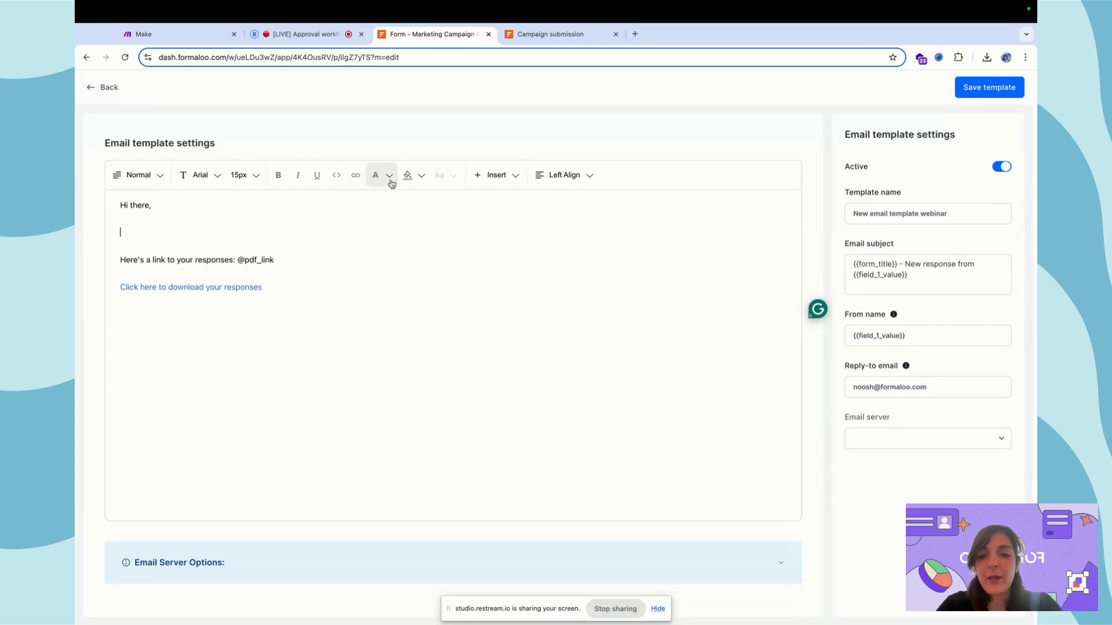
type("{{fi")
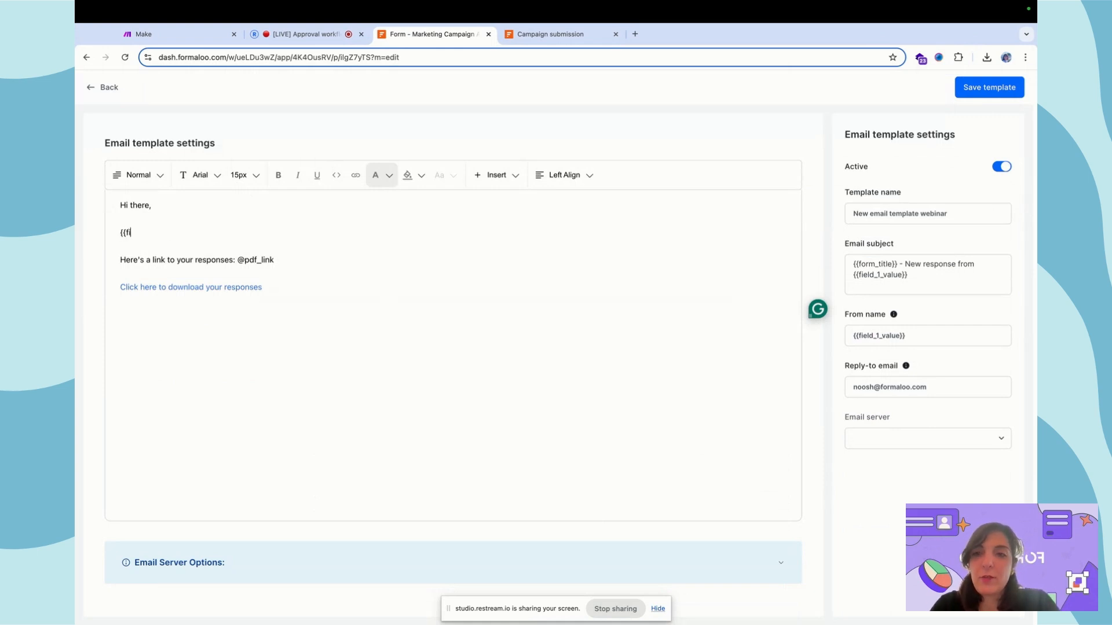
type("eld_")
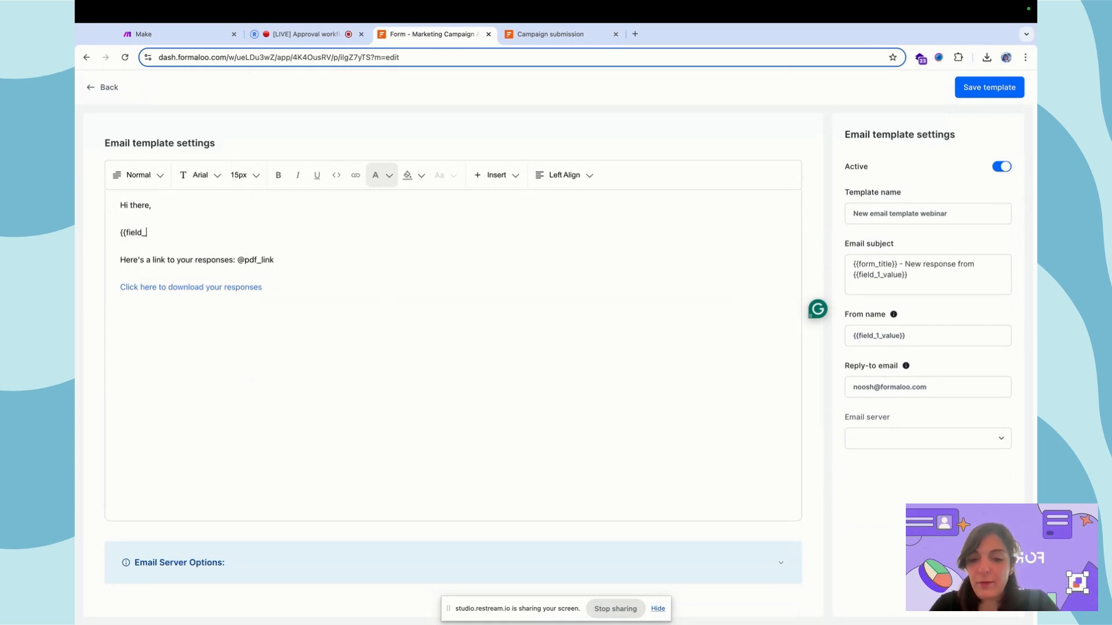
type("1_value}}")
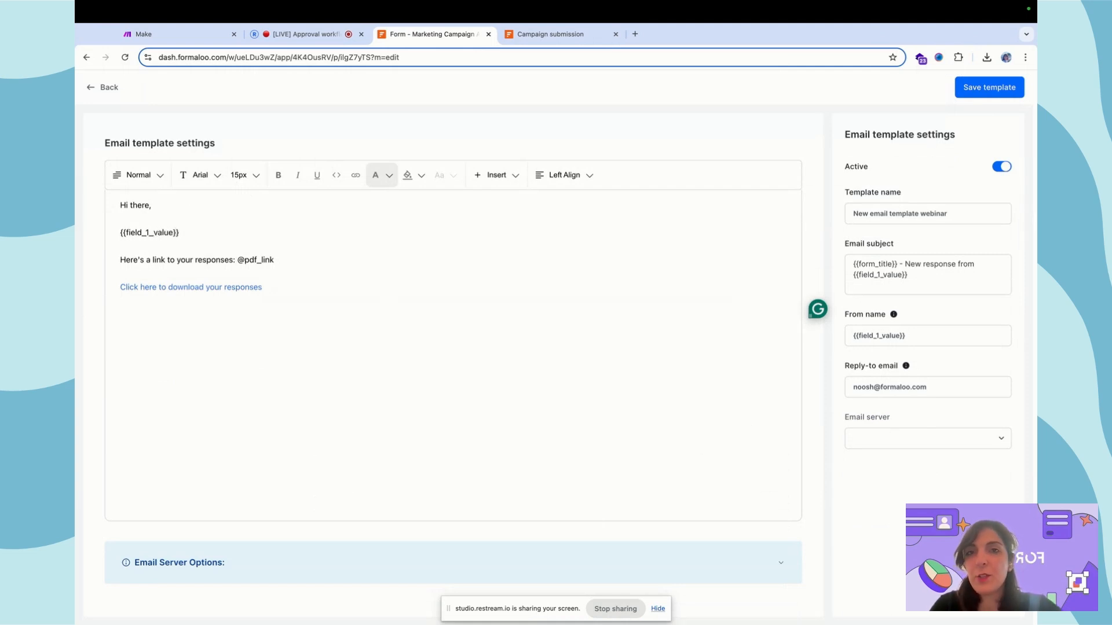
left_click(571, 38)
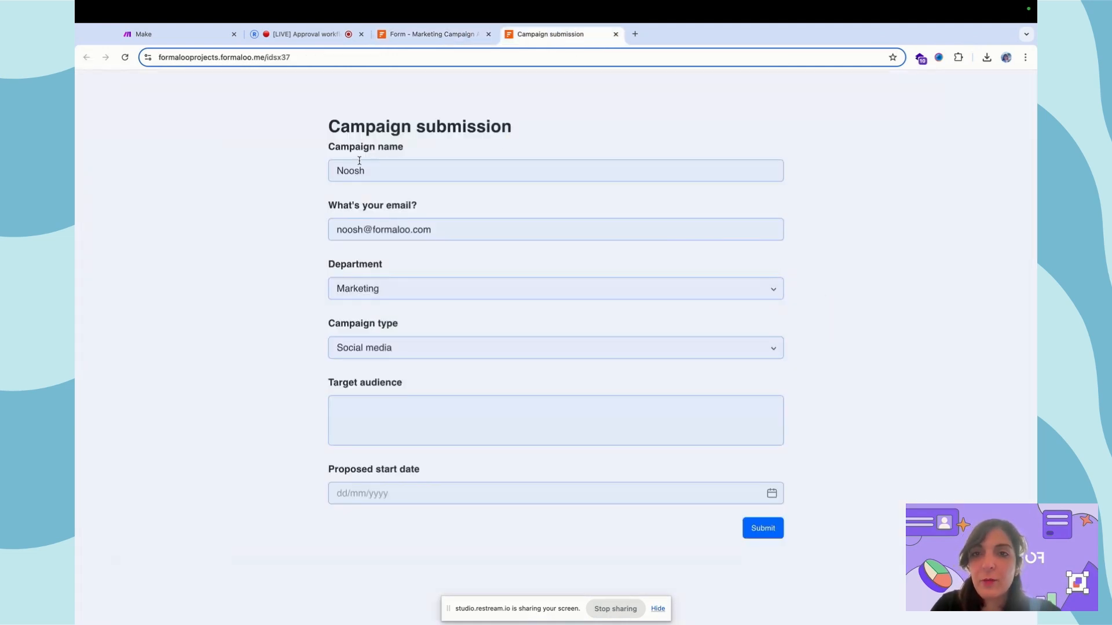
- Replace the test entry's Campaign name with 'Expansion' and go back to the template editor
left_click(412, 168)
key("super+a")
key("BackSpace")
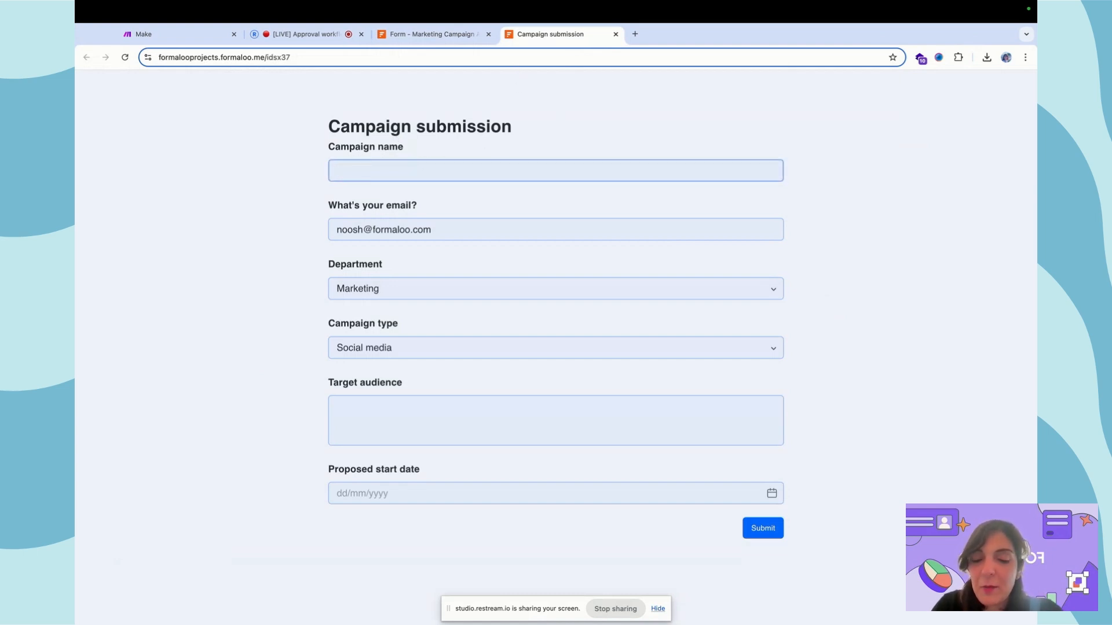
type("Expansion")
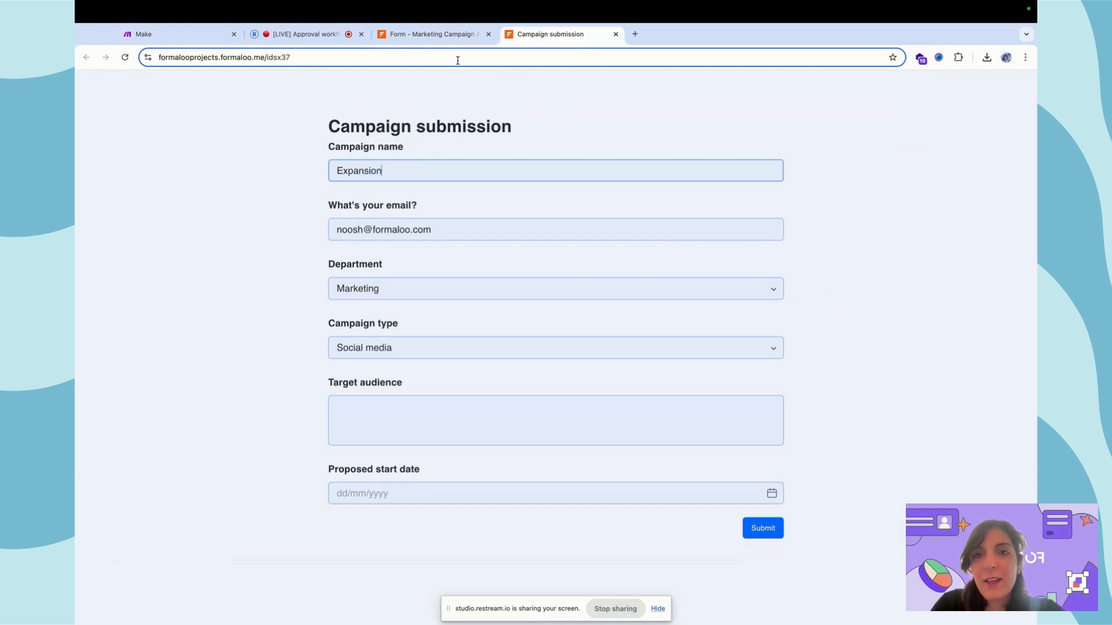
left_click(430, 40)
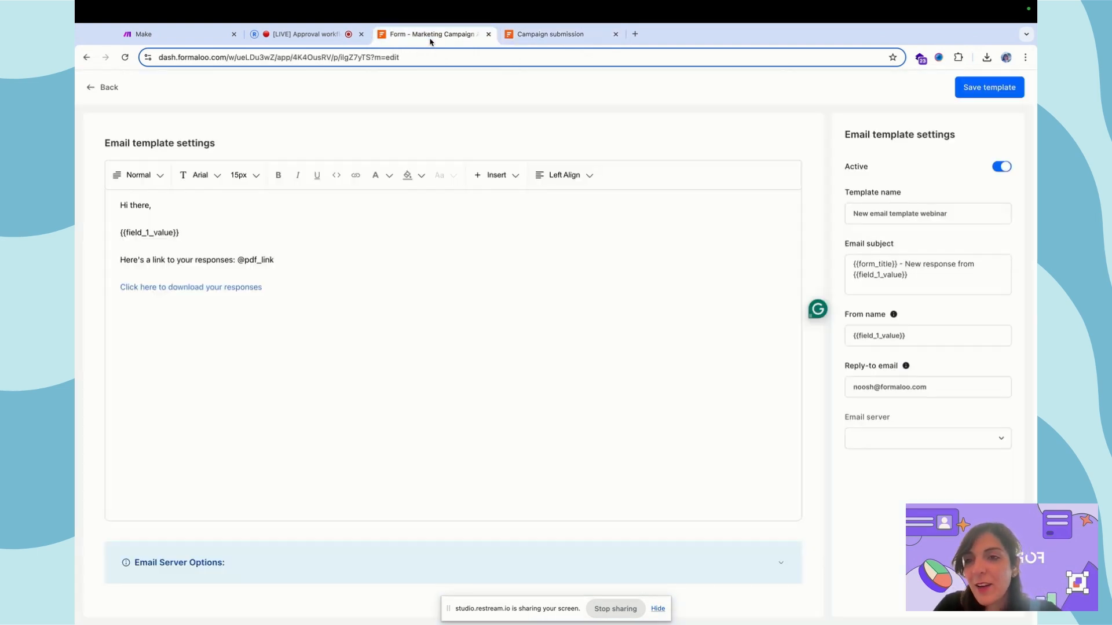
- Type the campaign review sentence around {{field_1_value}} ('is under review. Thank you for submitting it!'), then return to the live form
left_click_drag(180, 232, 122, 233)
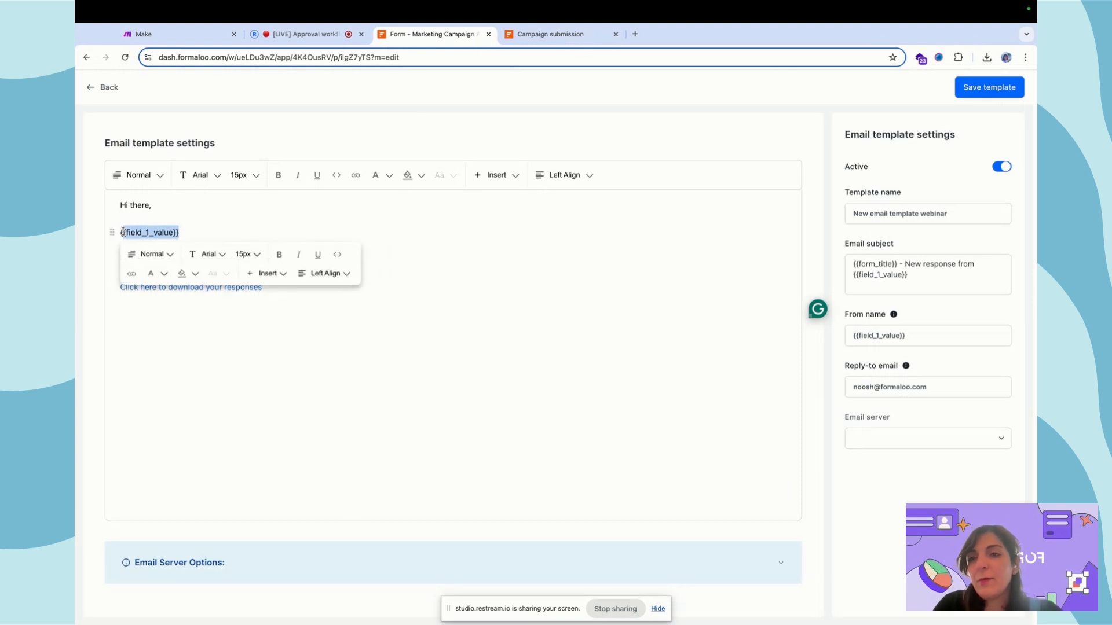
left_click(123, 232)
type("Your ")
type("cam")
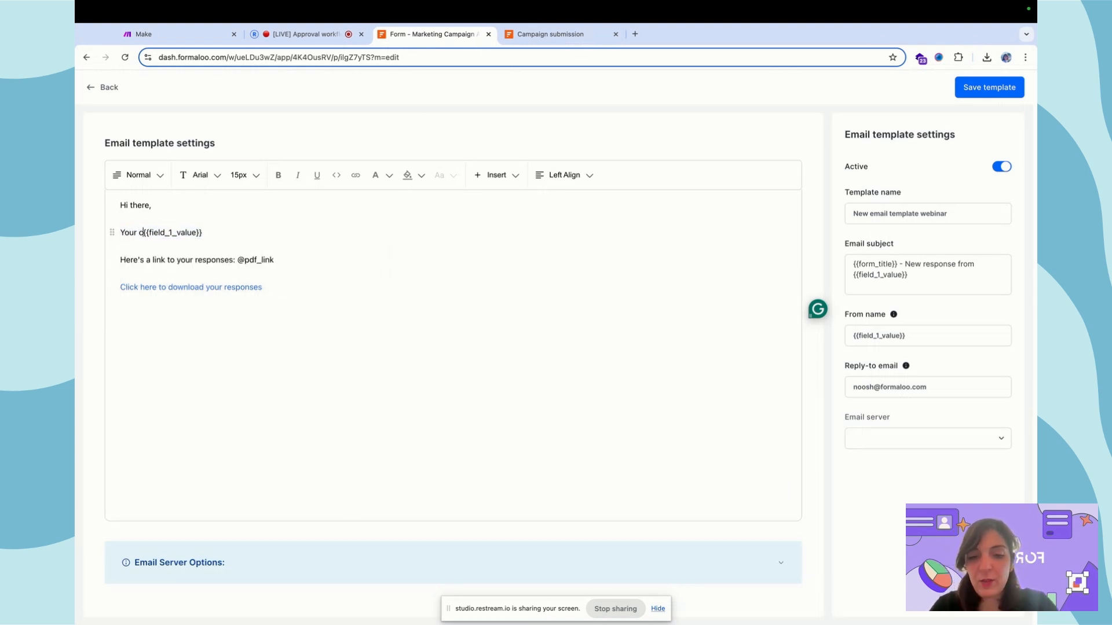
type("paign, ")
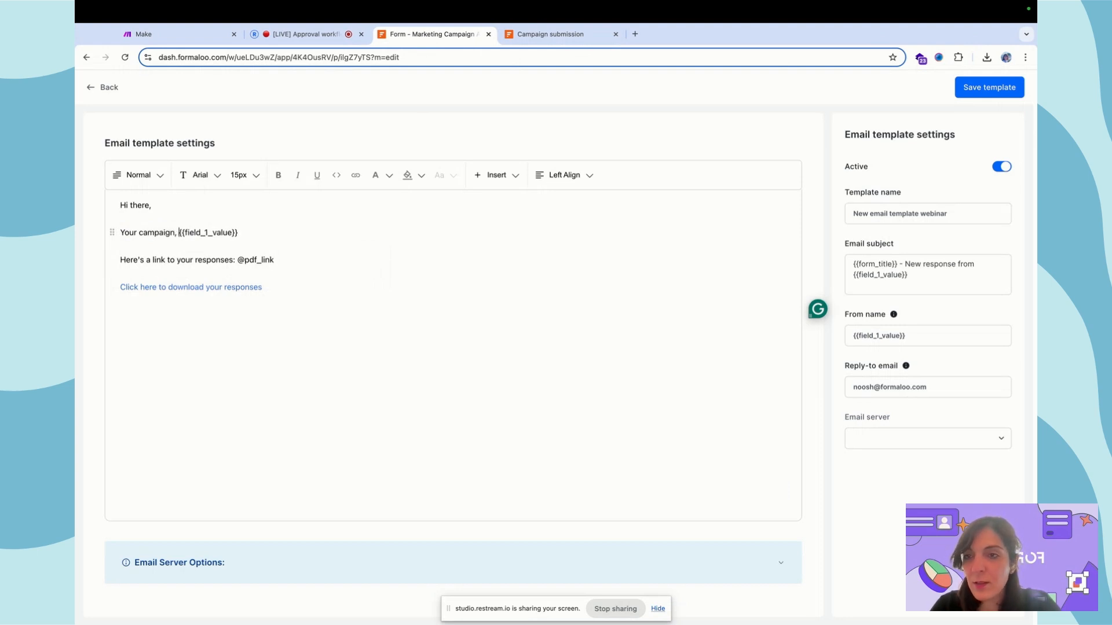
type("requested ")
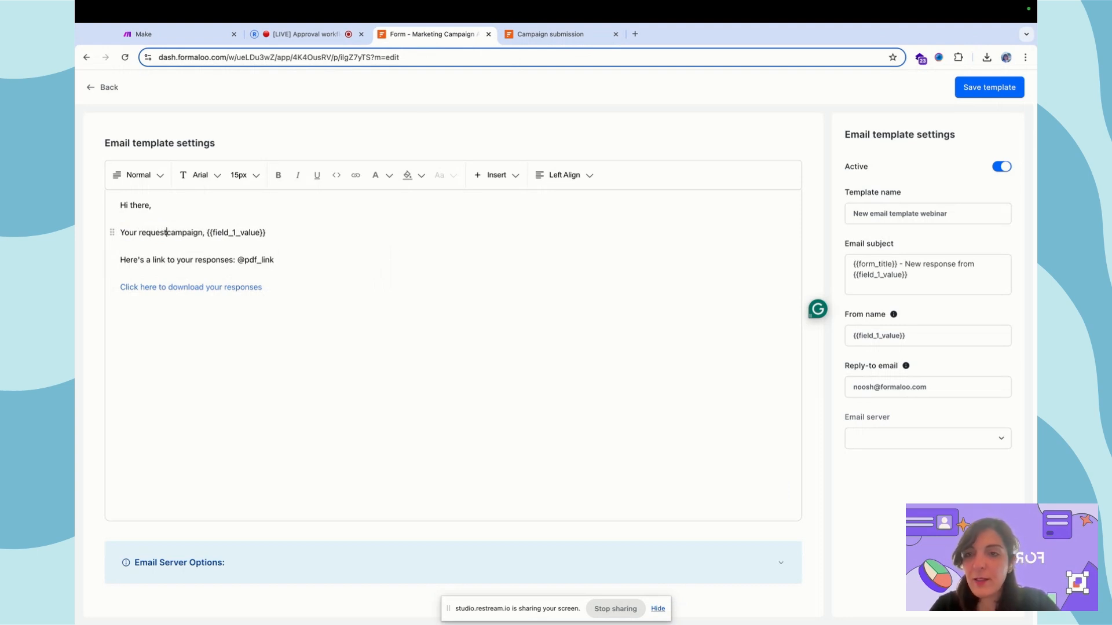
type(", ")
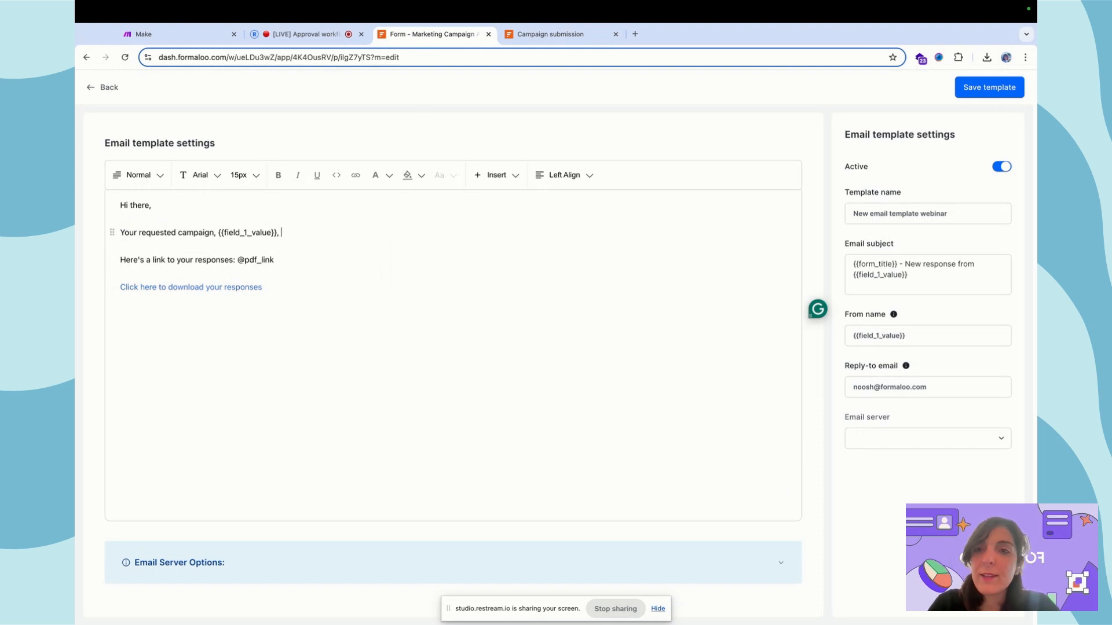
type("is under ")
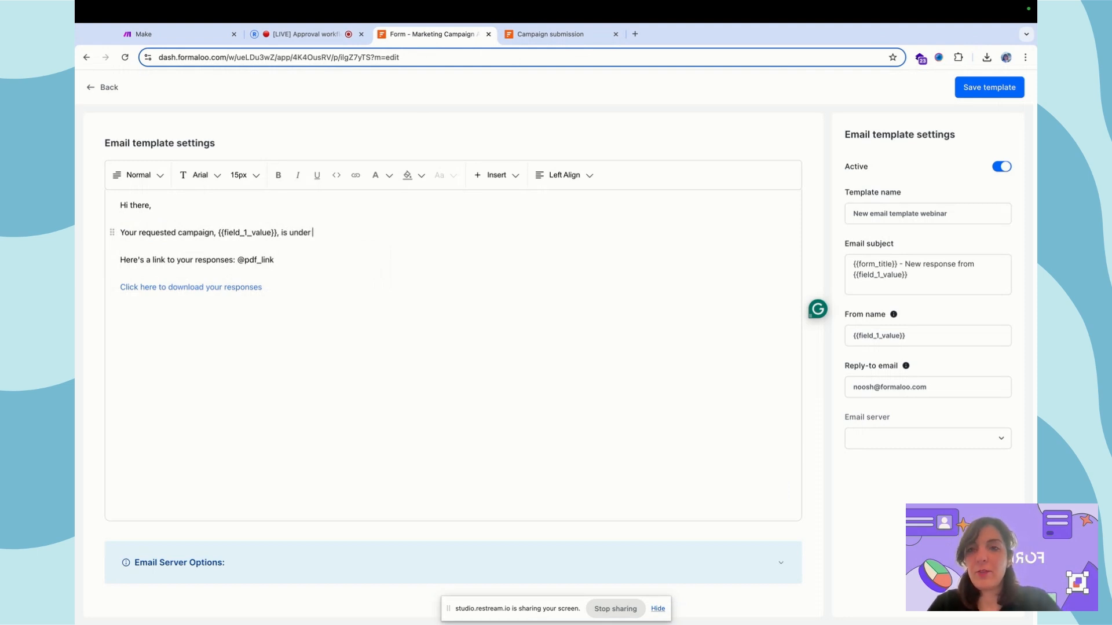
type("review. T")
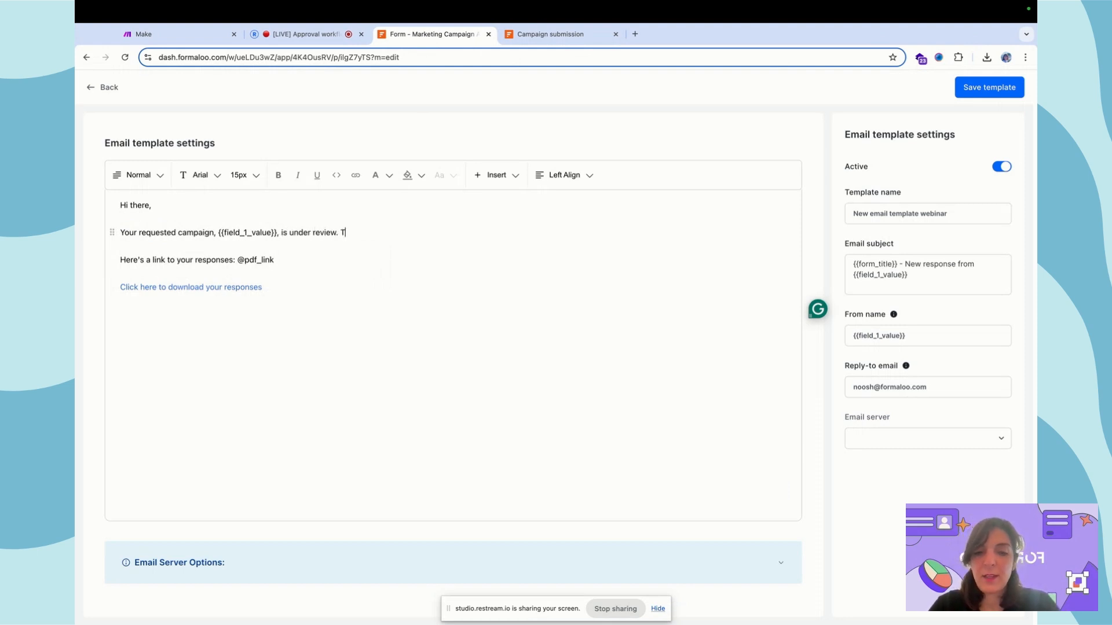
type("hank you for s")
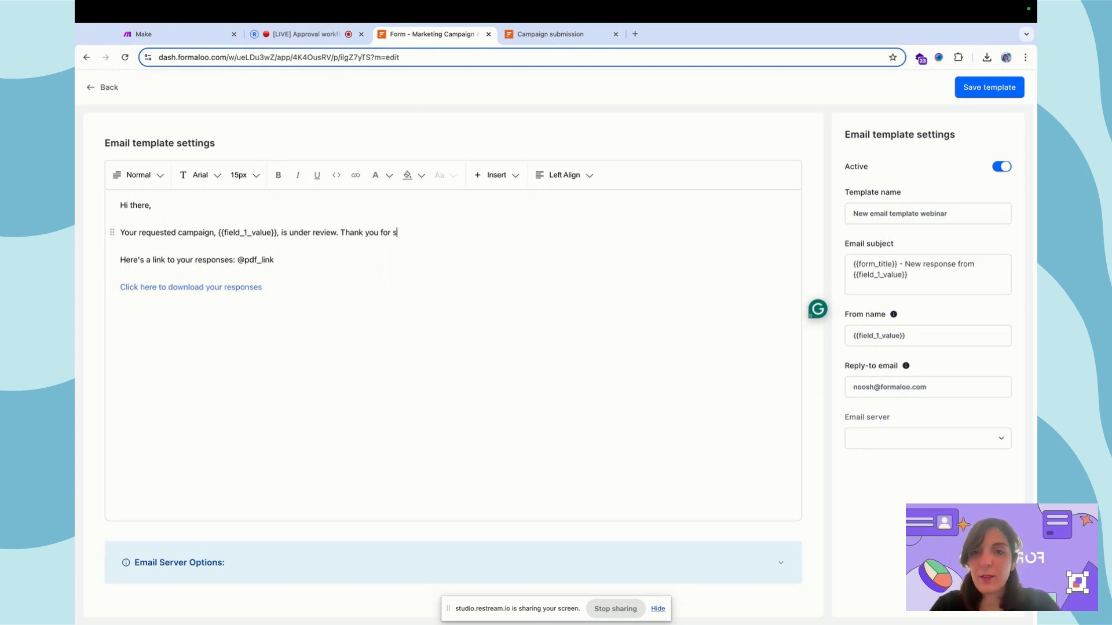
type("ubmitting it!")
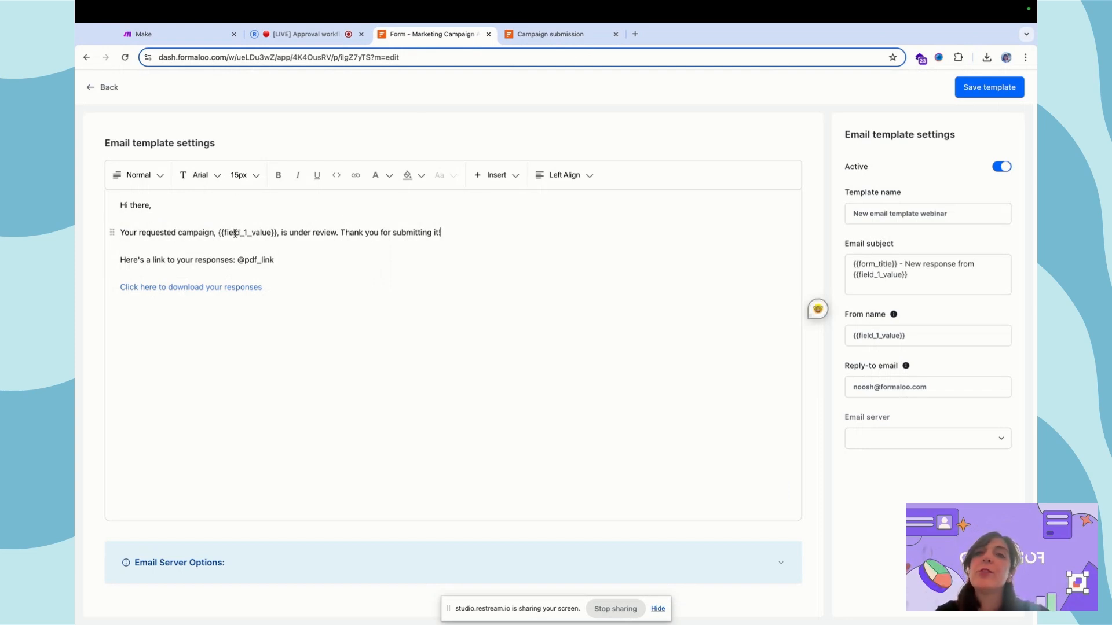
left_click(574, 36)
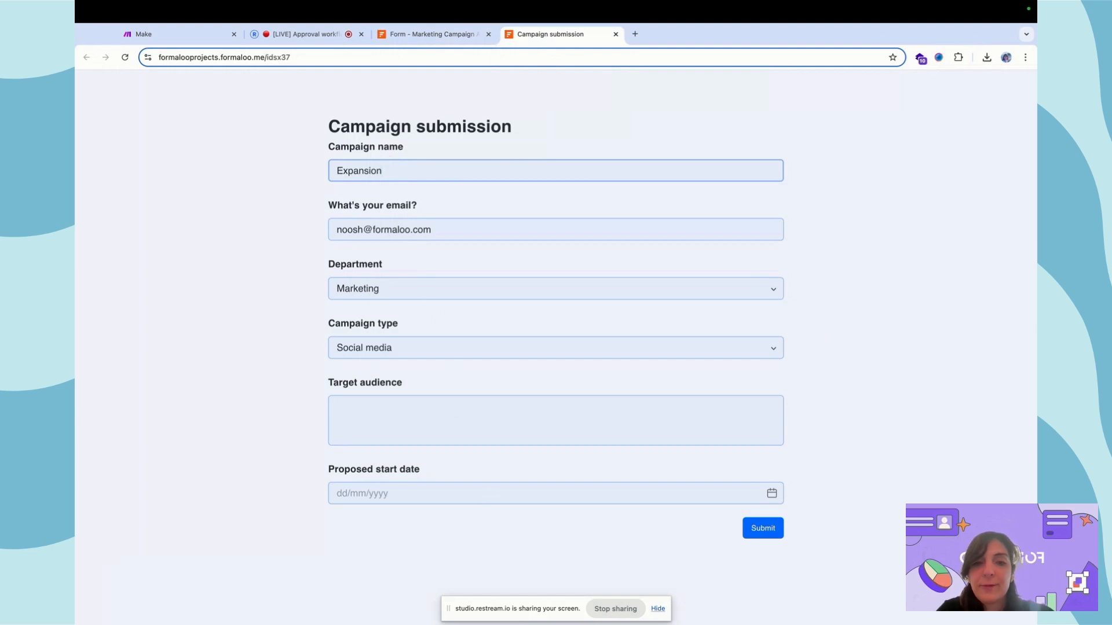
- Pick 2 October 2024 (02/10/2024) as the test entry's Proposed start date
left_click(772, 493)
left_click(549, 355)
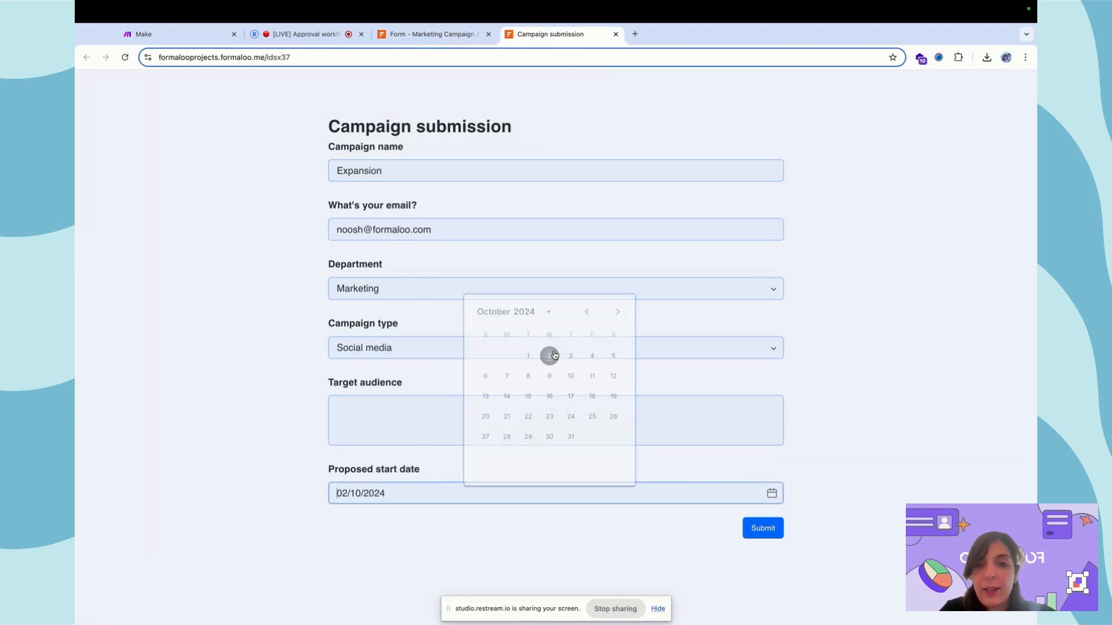